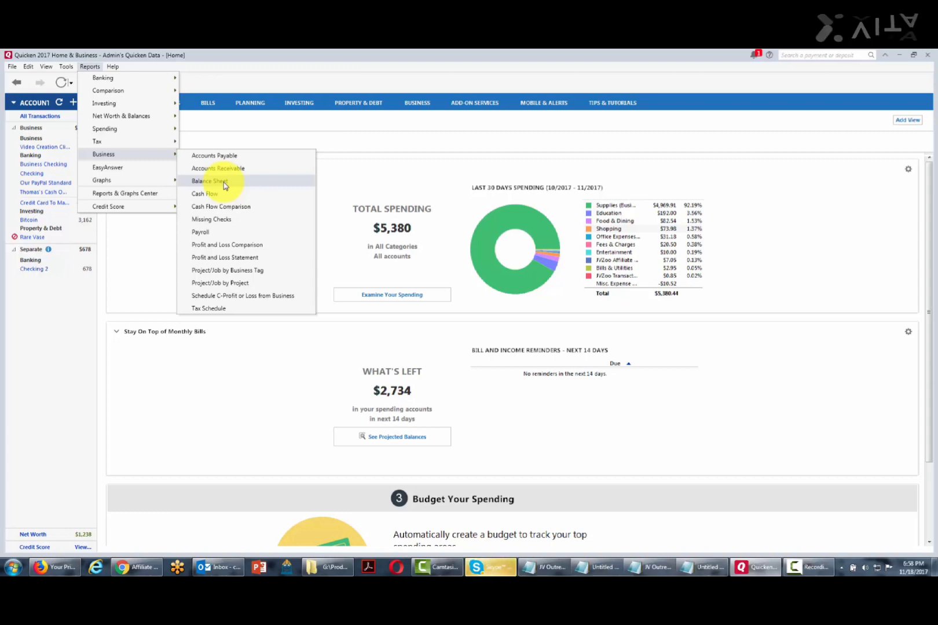
click(223, 296)
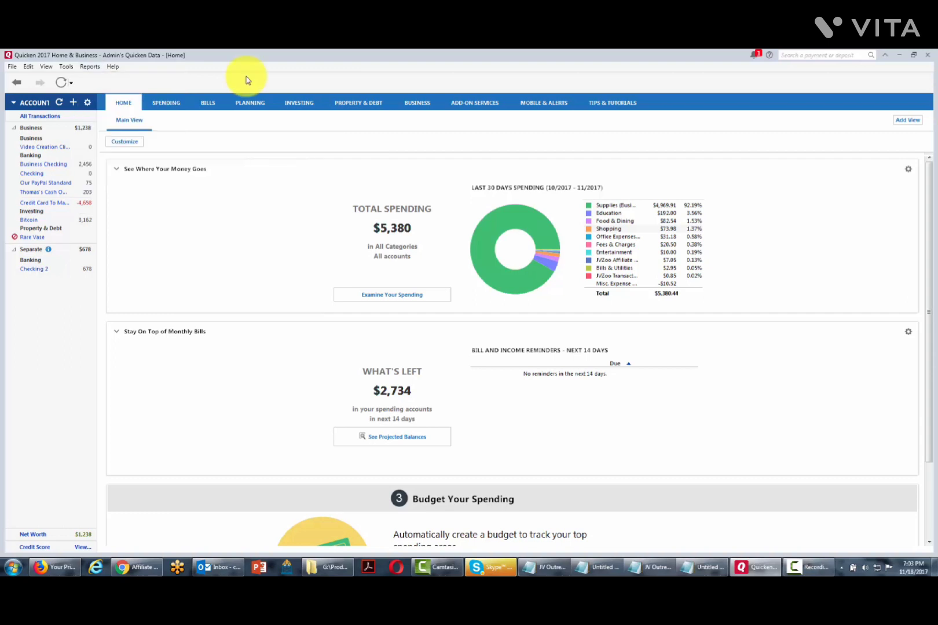
click(90, 66)
mouse_move(99, 79)
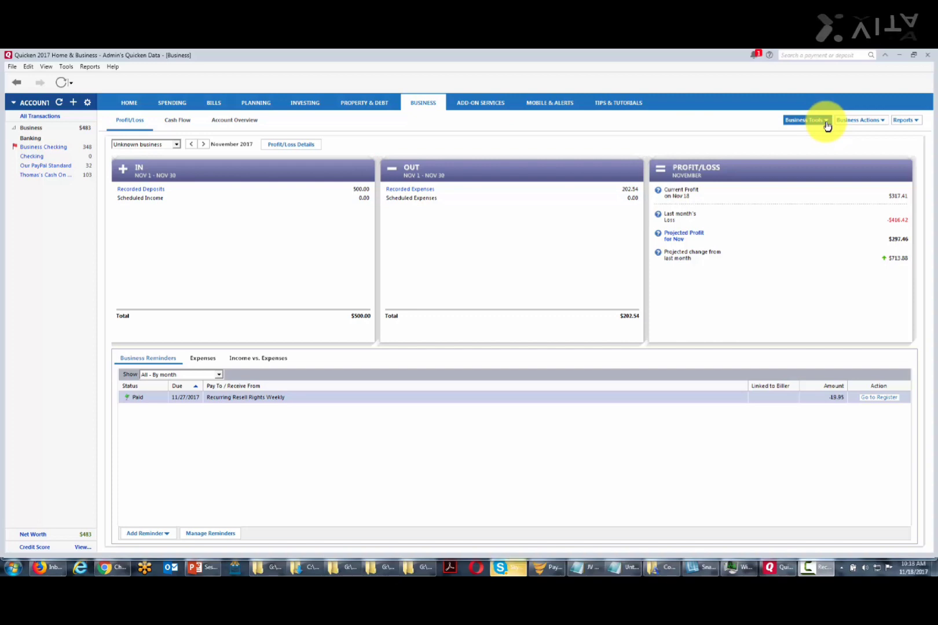
Start a new customer invoice and create the required receivables account with the name Video Creation Clients.
click(883, 121)
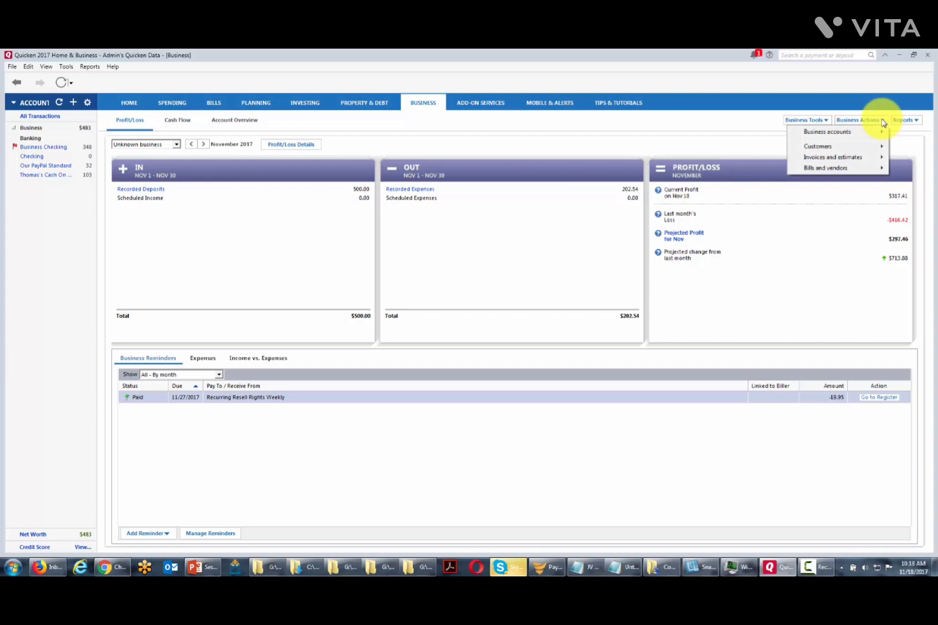
mouse_move(857, 161)
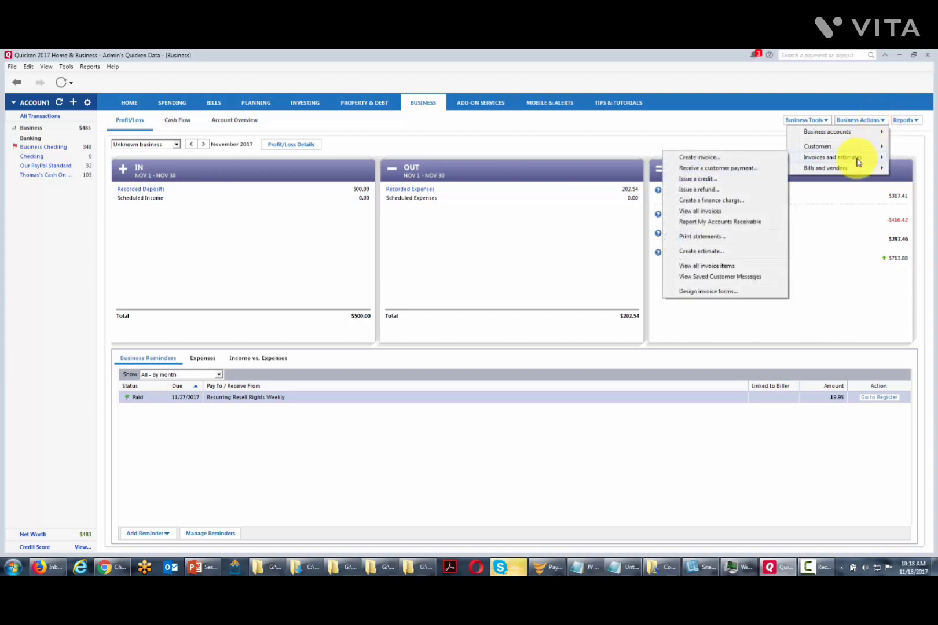
click(691, 161)
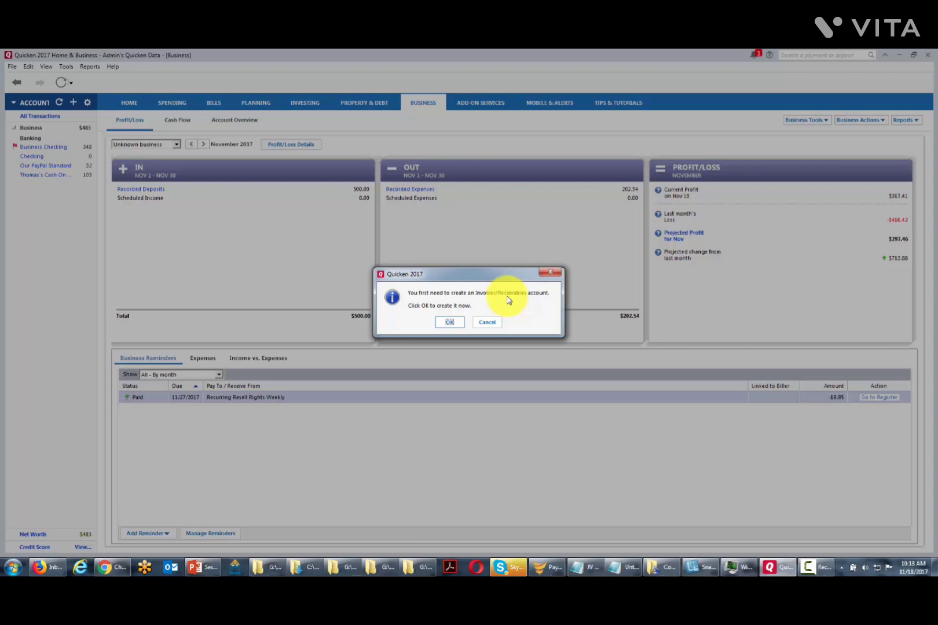
click(450, 322)
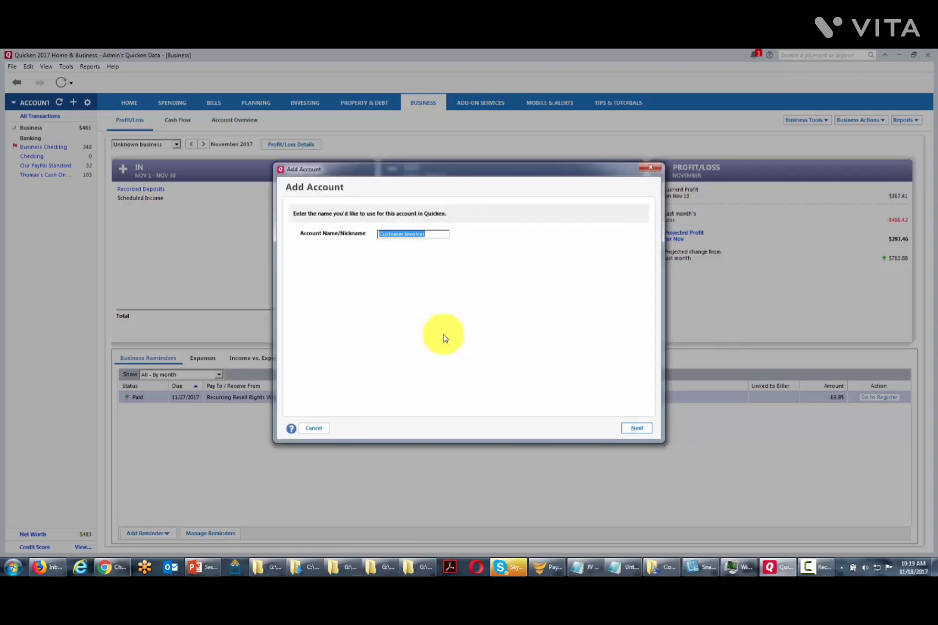
text(Video Creation Clients)
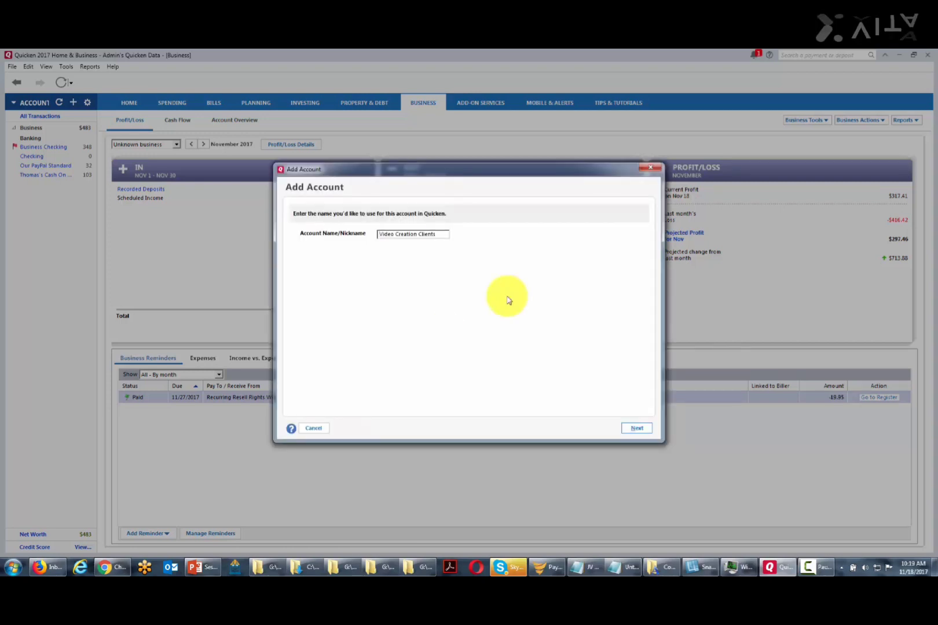
click(640, 430)
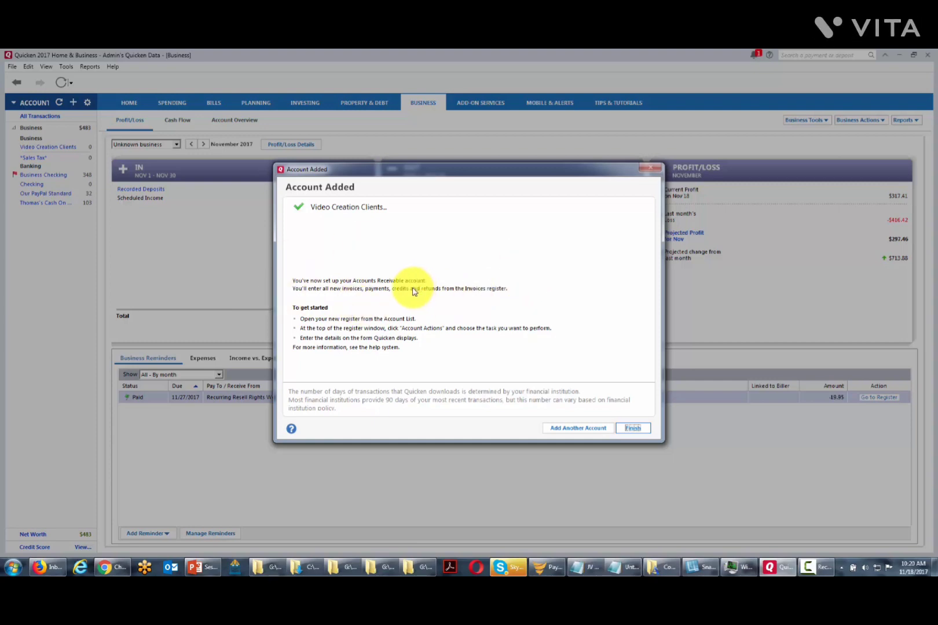
click(641, 435)
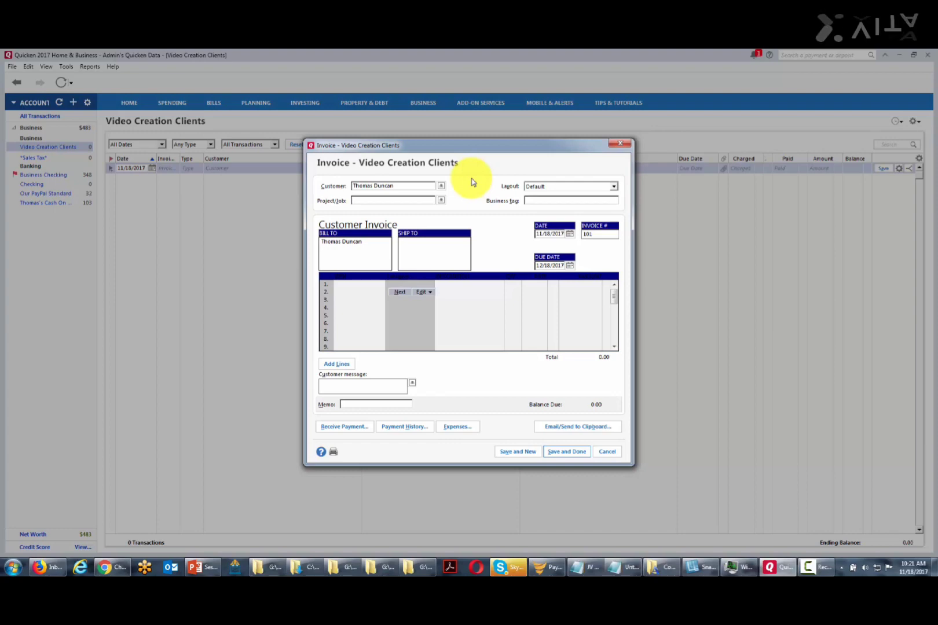
Set the invoice's project/job to Quicken Video Creation and its due date to 11/19/2017.
text(Quicken Video Creation)
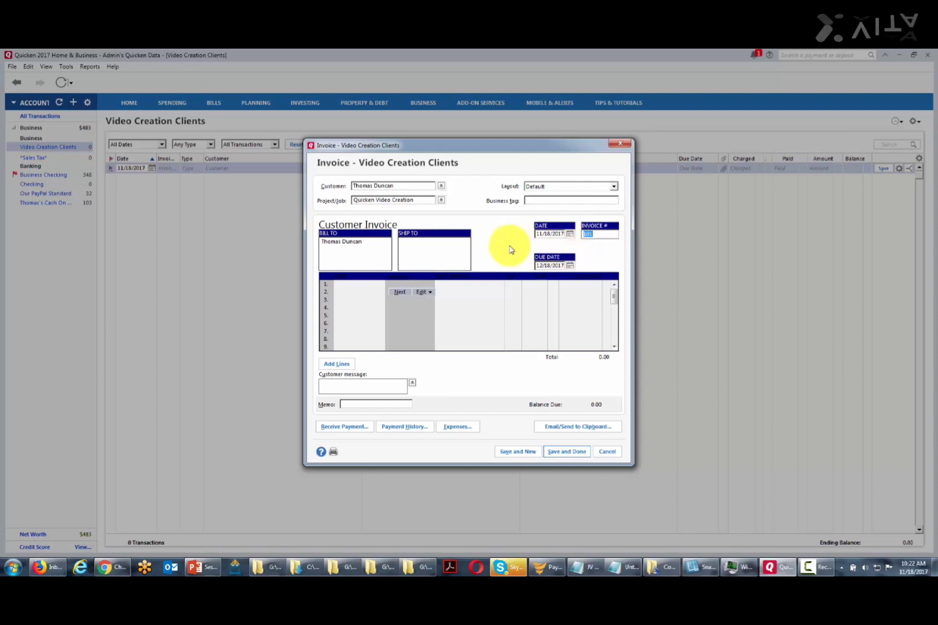
click(569, 267)
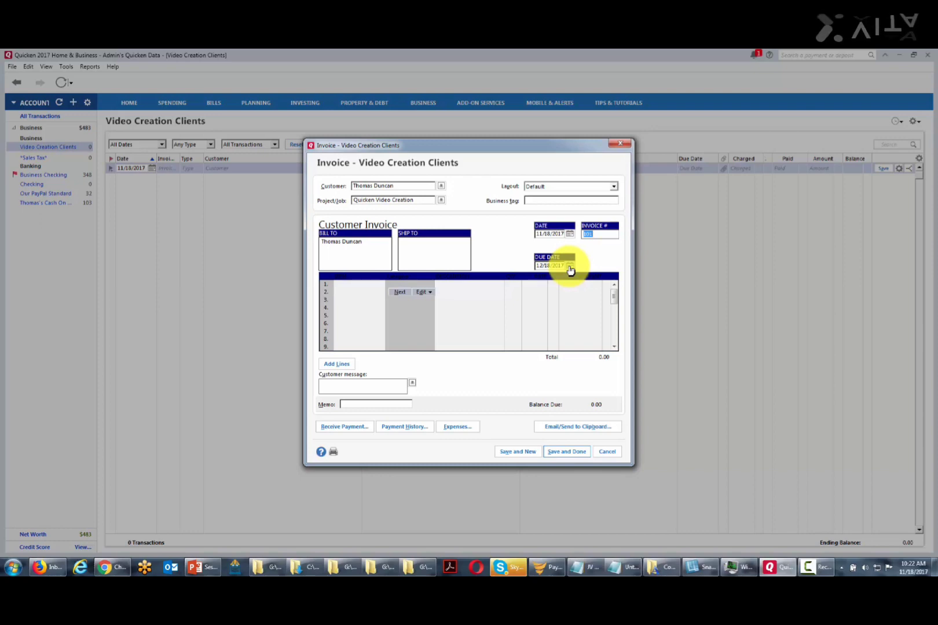
Add Sales (Business) invoice items: Video Creation, described as "Creation of videos from scratch", for 2,000 and Video Editing, described as "Editing Videos", for 700.
click(359, 284)
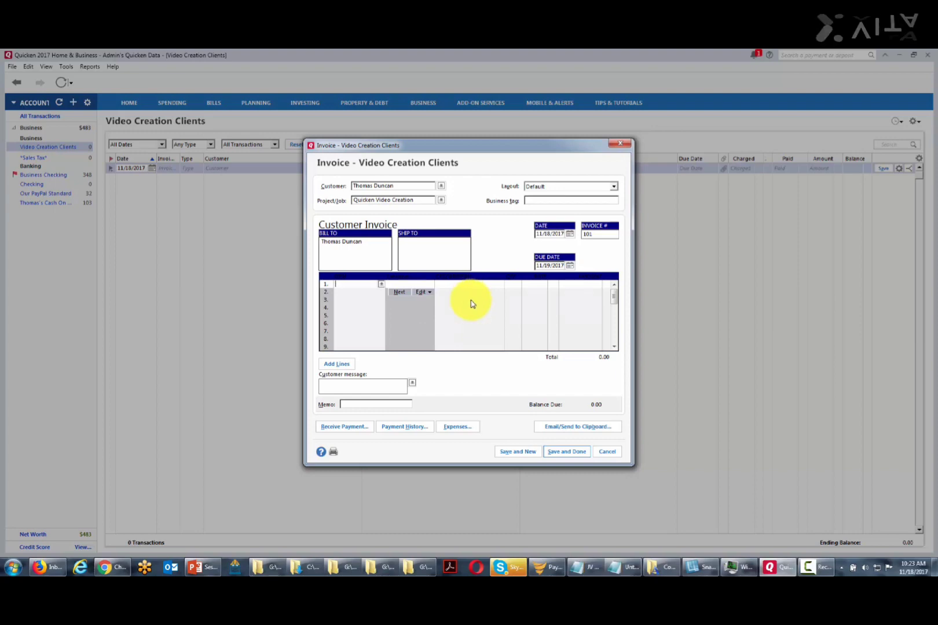
text(Video Creation)
key(Tab)
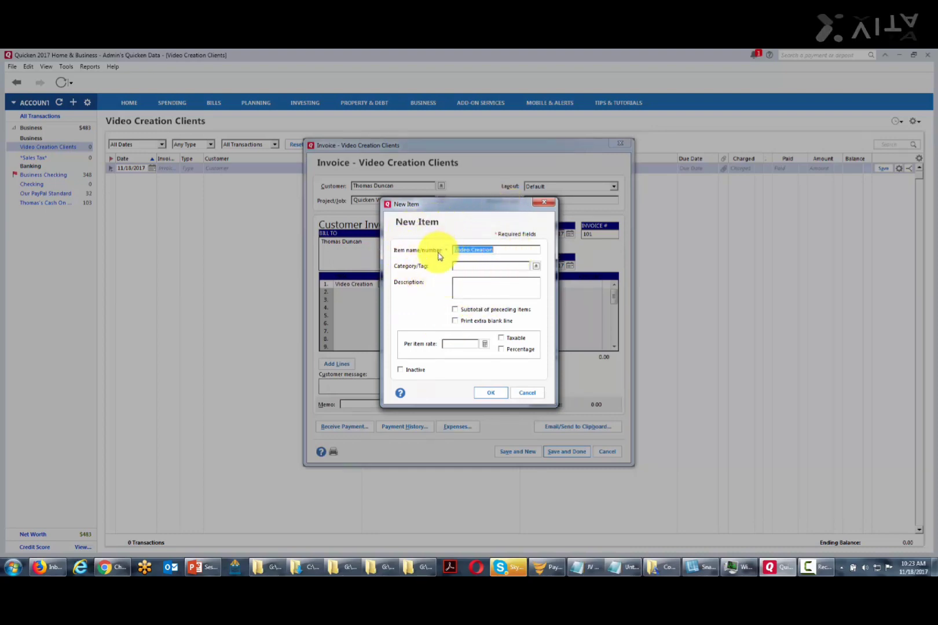
click(536, 268)
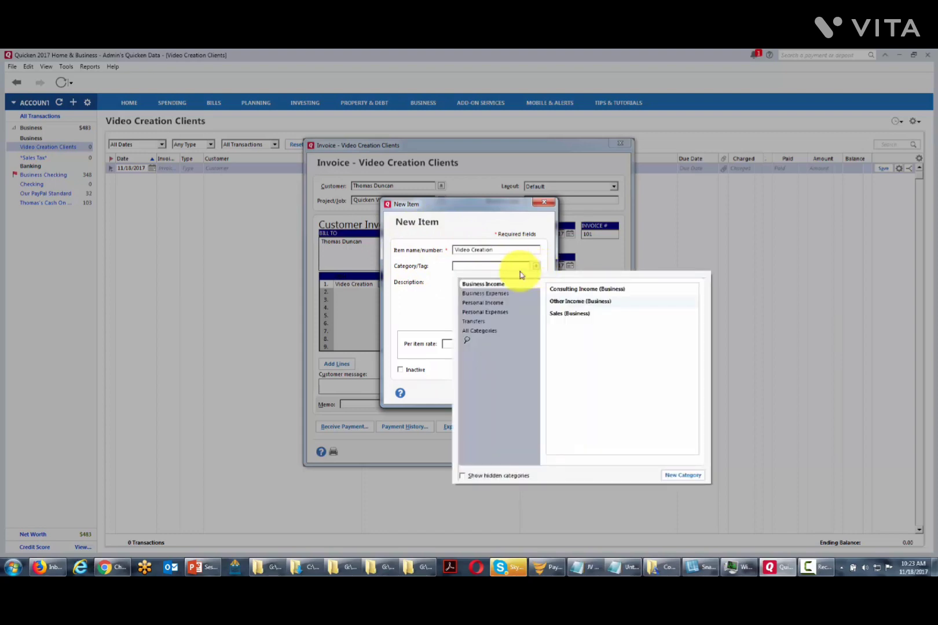
click(568, 314)
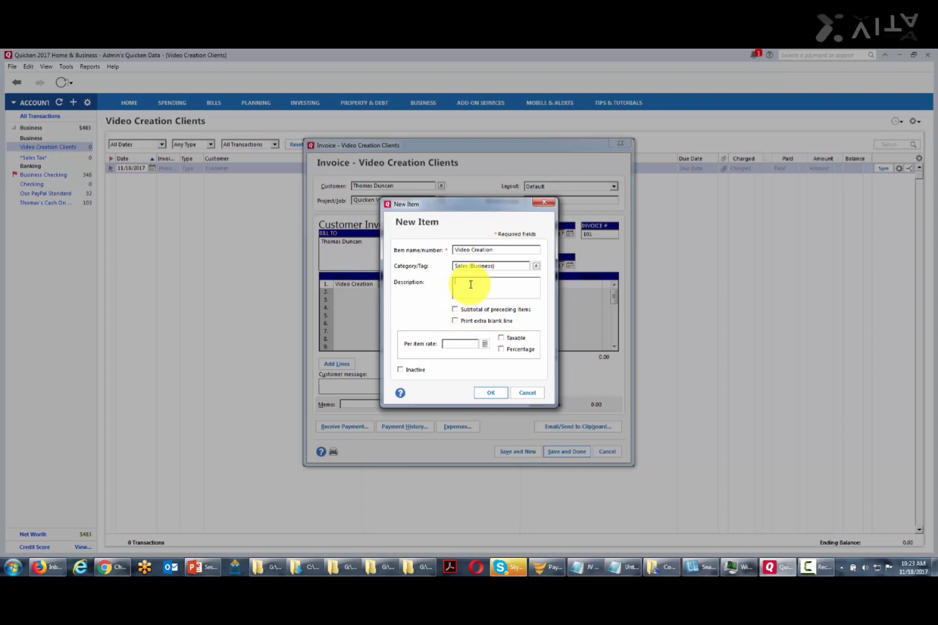
text(Creation of videos from scratch)
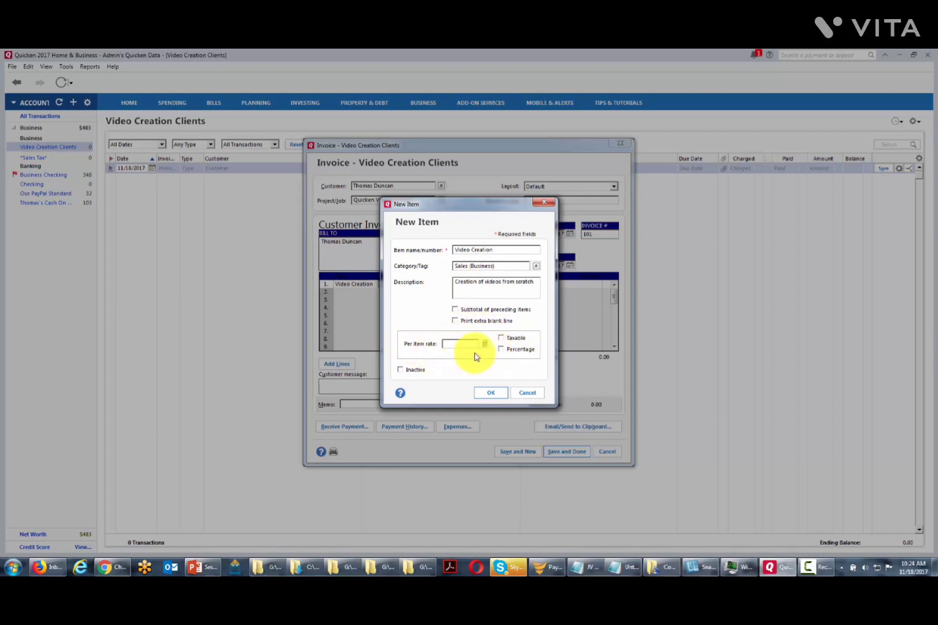
click(487, 393)
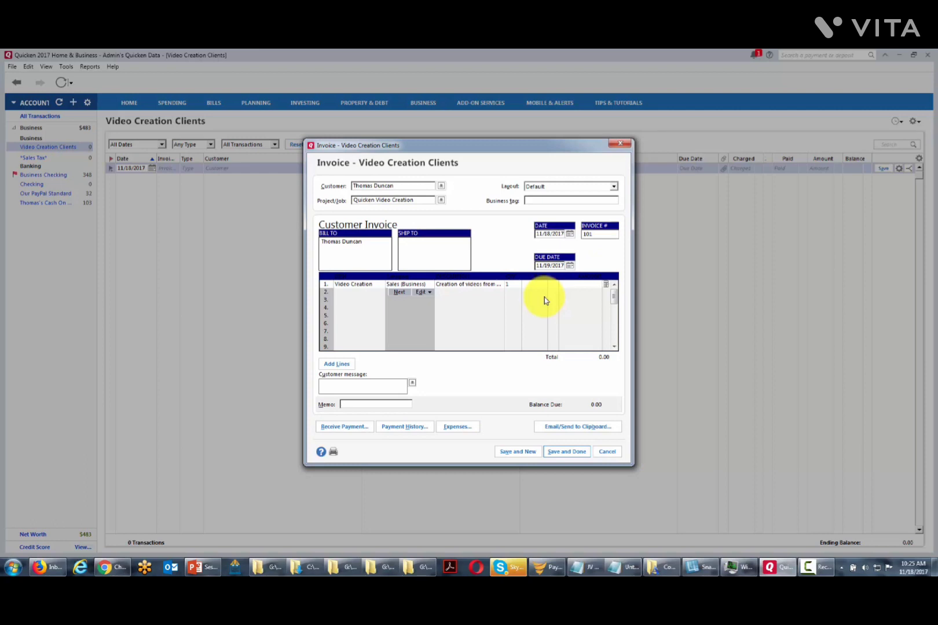
key(Return)
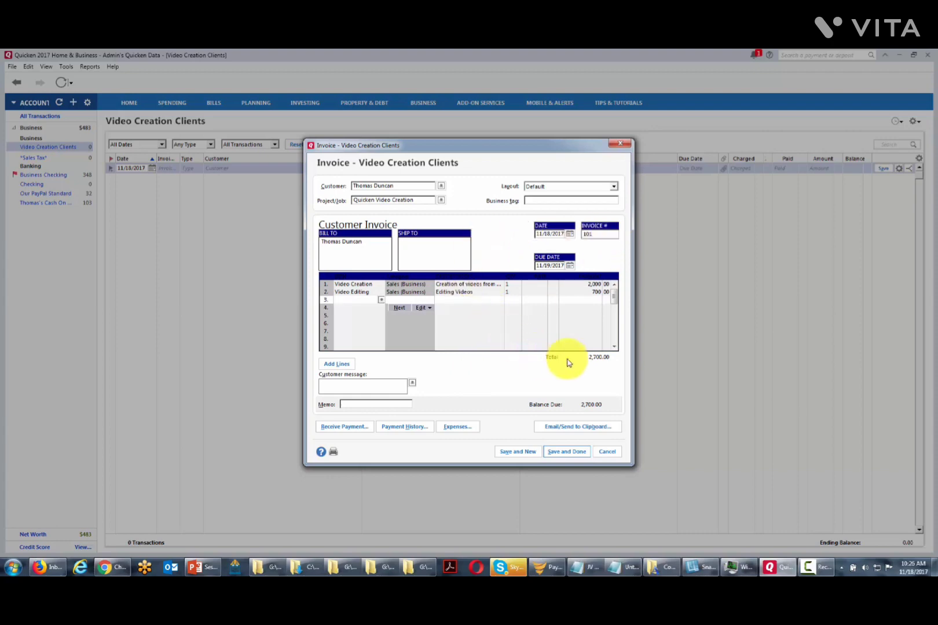
Enter a customer message addressing the customer by name with "here is the invoice as we discussed." and the memo "Negotiated price".
click(343, 384)
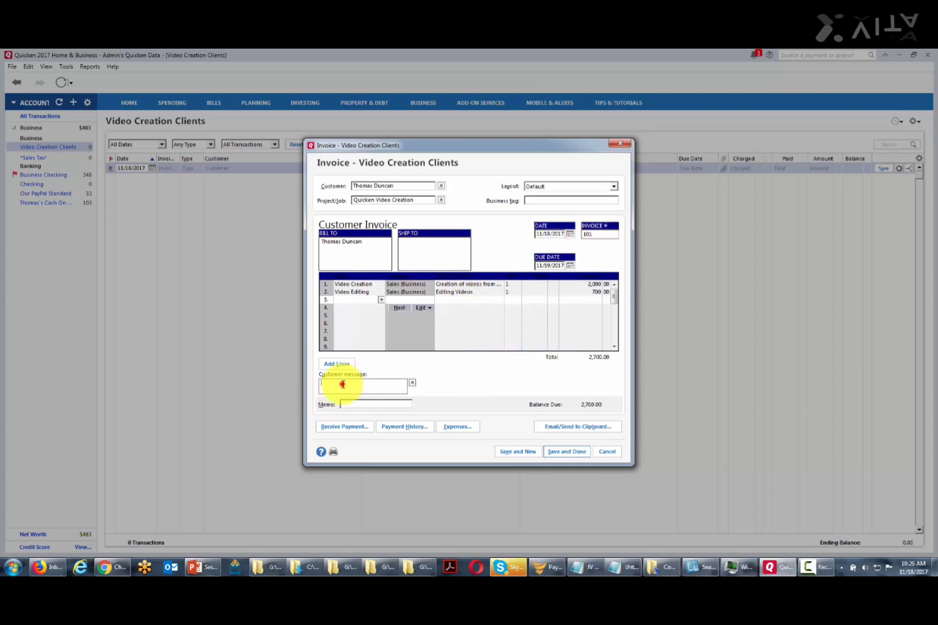
text(Thomas, here is the invoice as we discussed.)
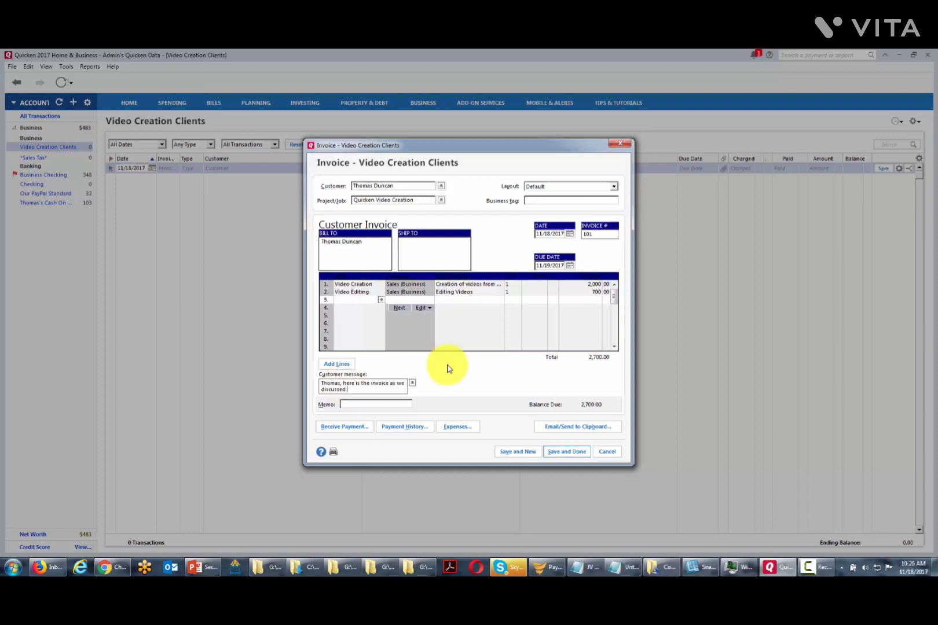
click(374, 403)
text(Negotiated price)
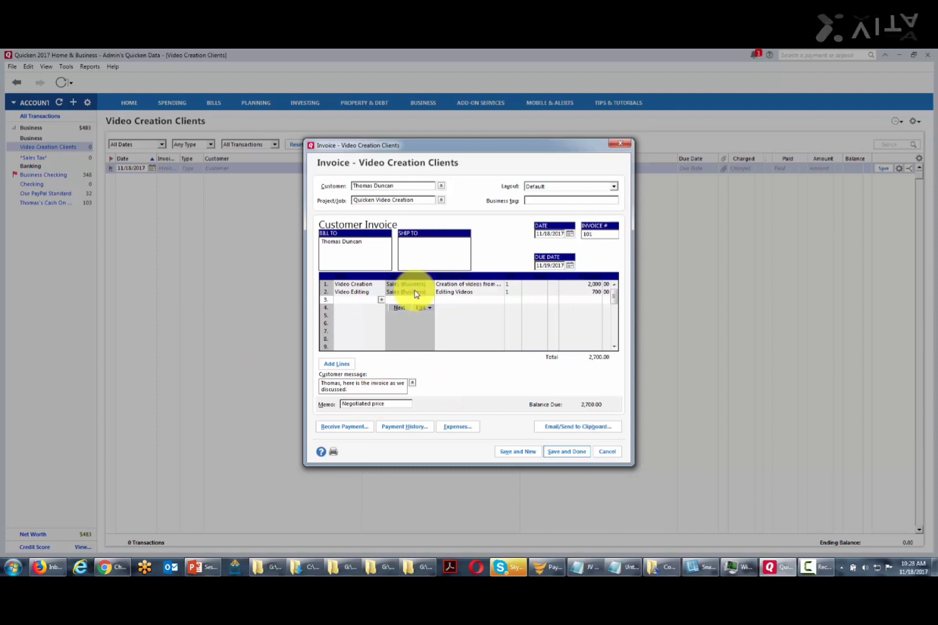
Add extra blank lines to the invoice's item table.
click(339, 367)
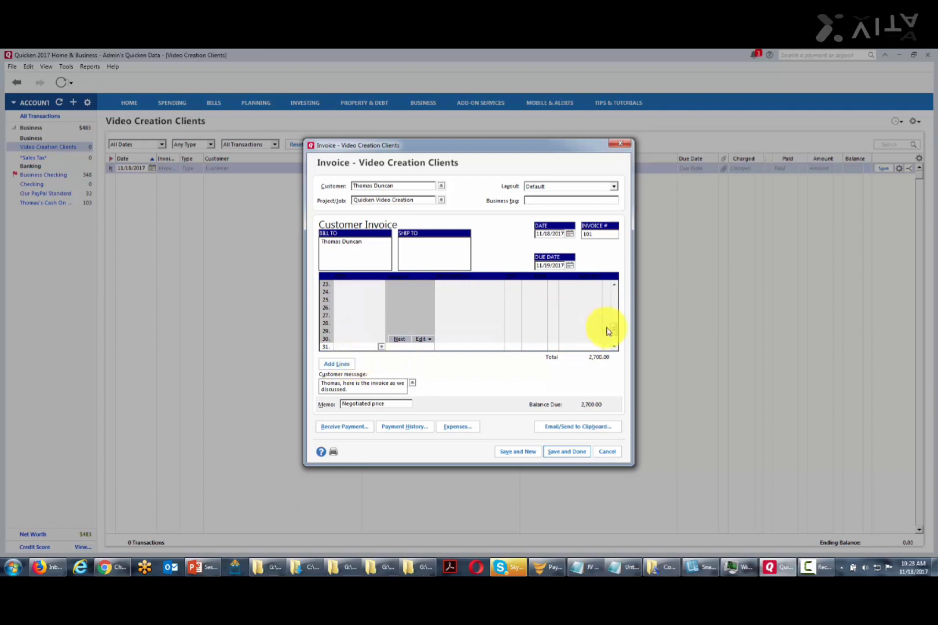
drag(608, 331, 613, 292)
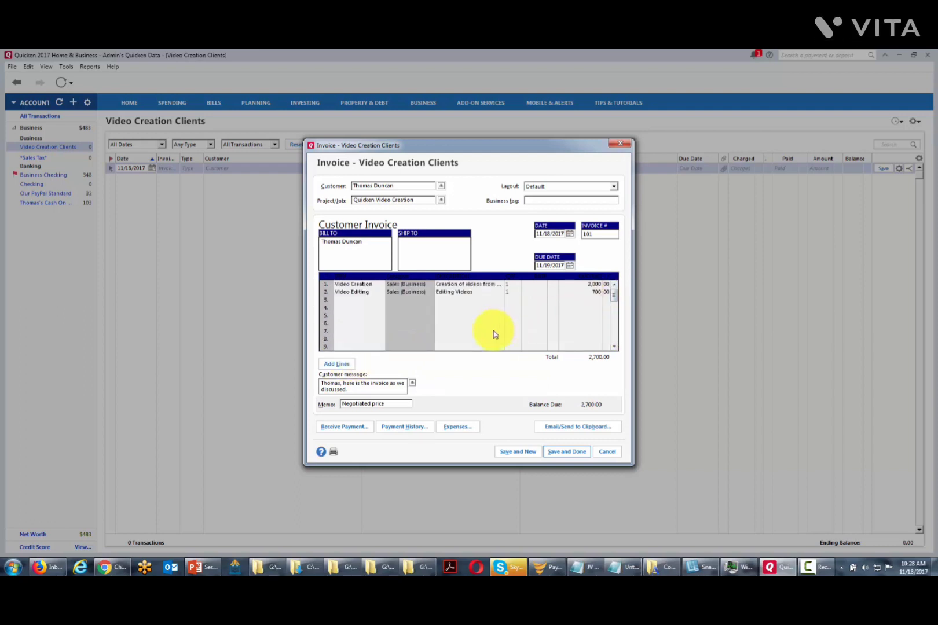
Start emailing the invoice and create the new project/job Quicken Video Creation with its status left at <None>.
click(560, 429)
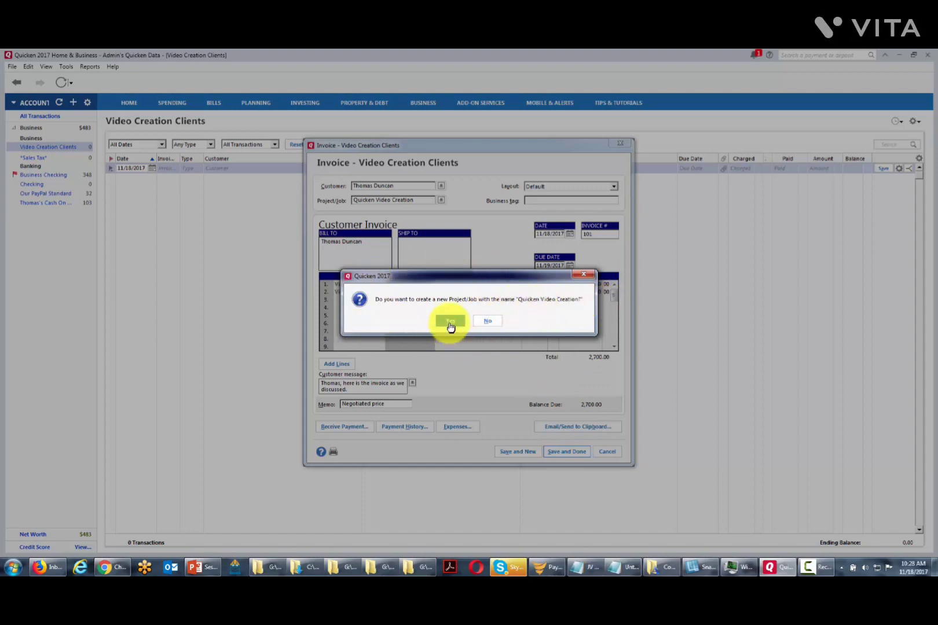
click(490, 324)
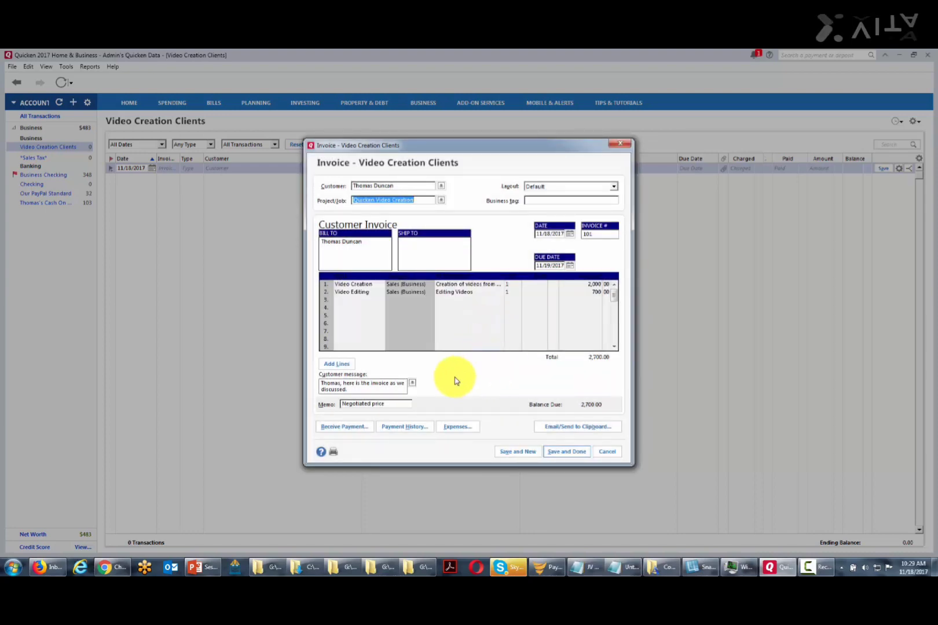
click(553, 430)
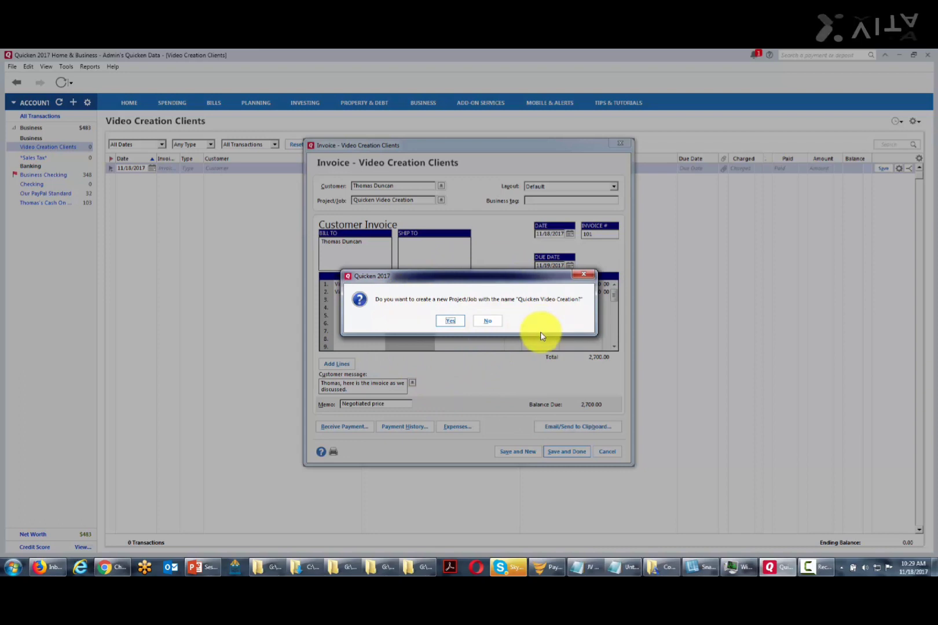
click(451, 324)
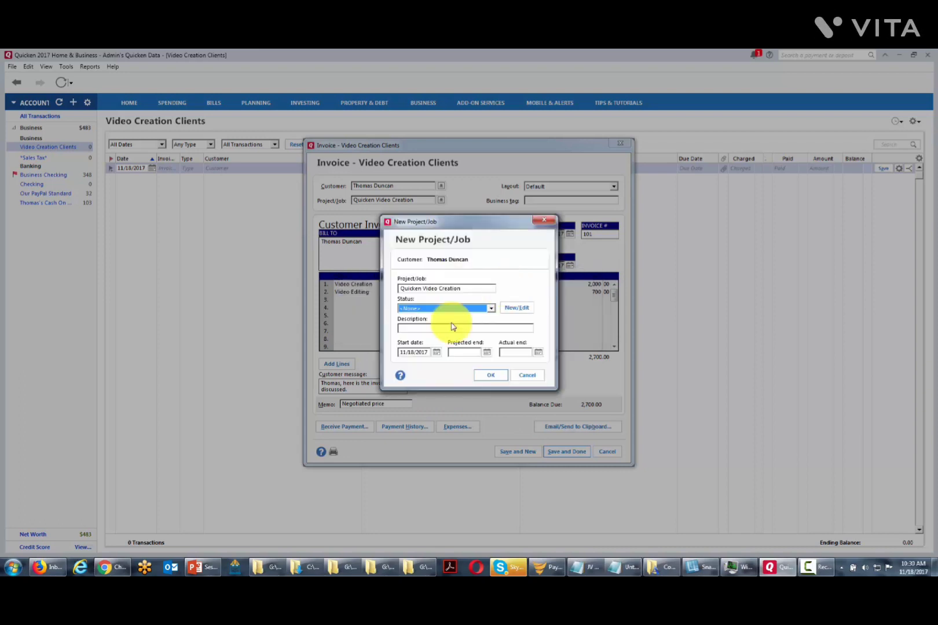
click(492, 309)
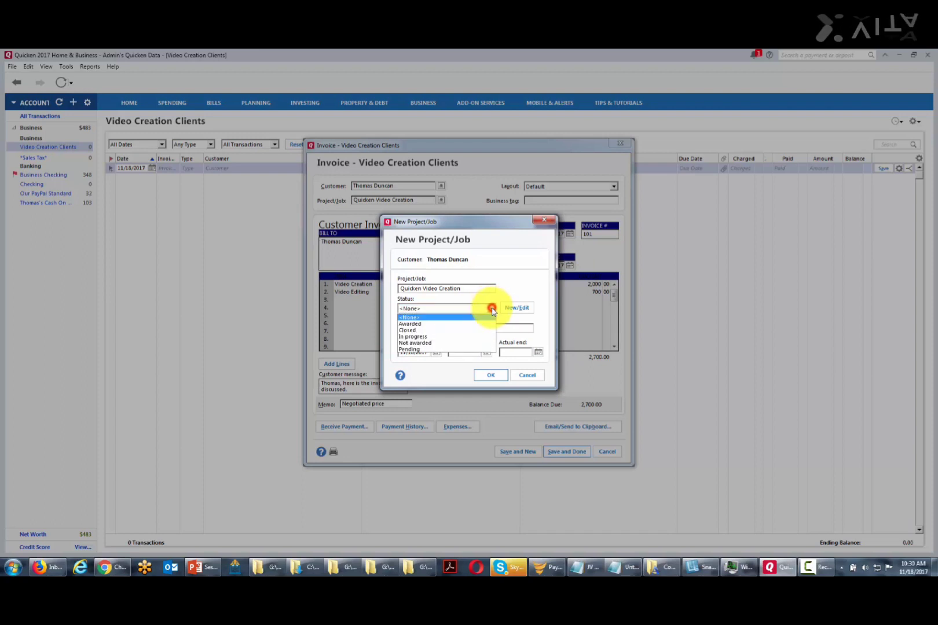
click(416, 317)
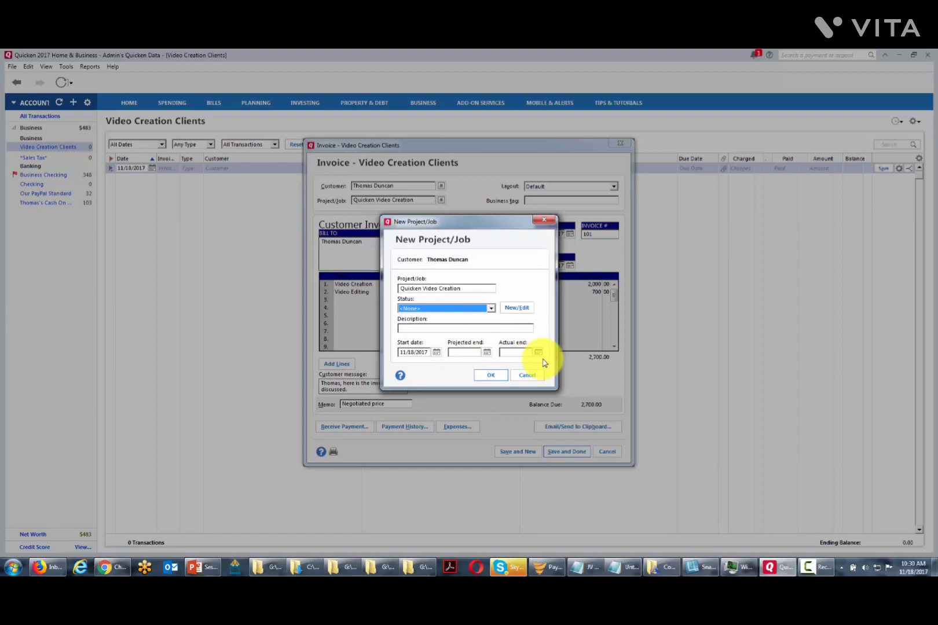
click(486, 376)
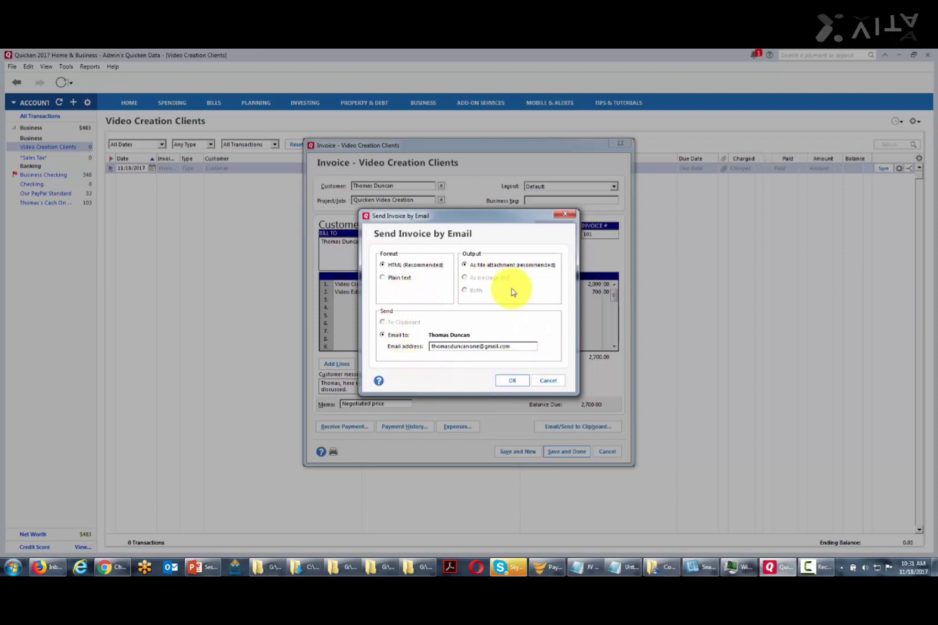
Generate the invoice email in HTML format as a file attachment, allowing access to Outlook's address information for 2 minutes.
click(506, 383)
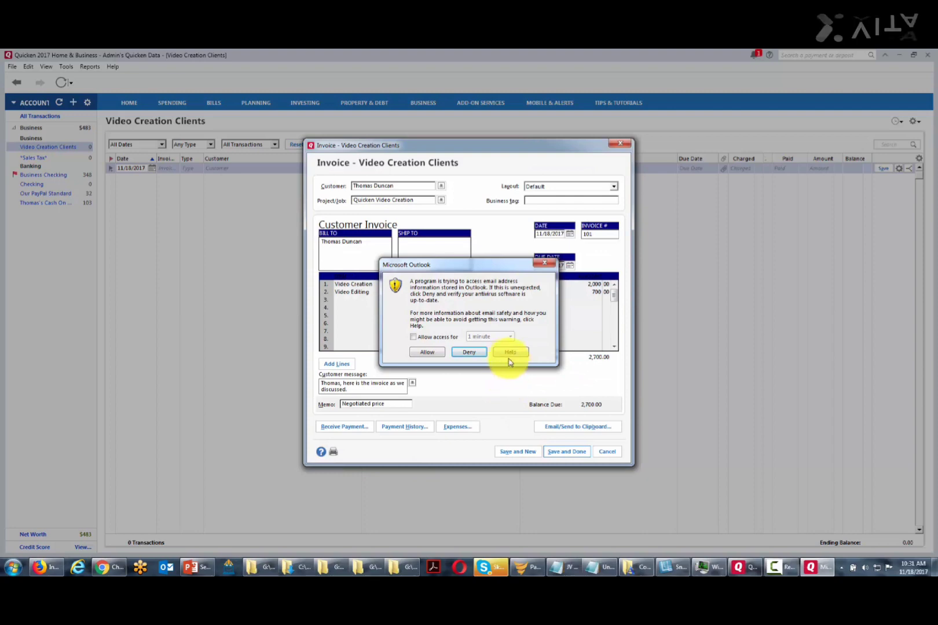
click(414, 337)
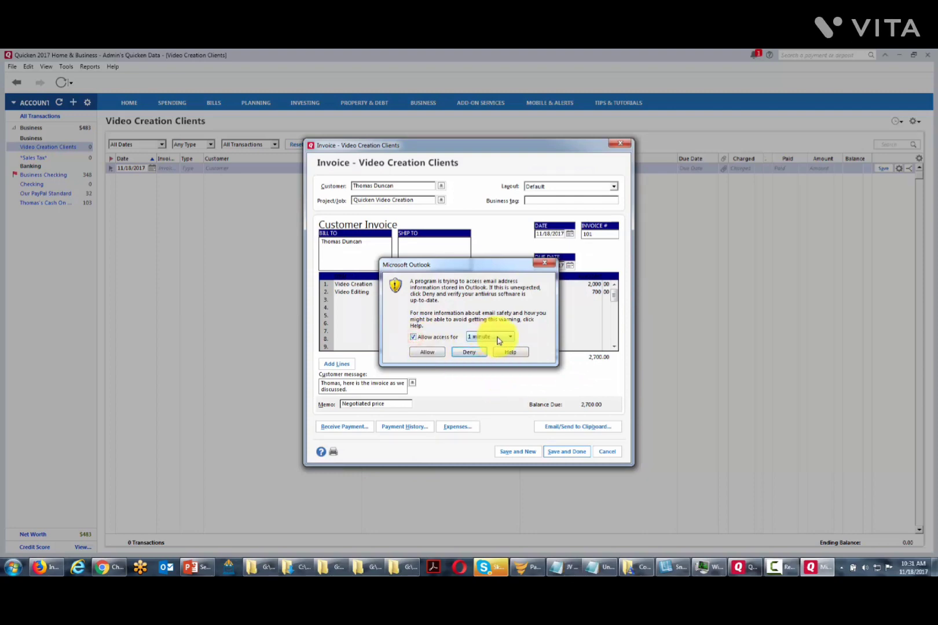
click(490, 336)
click(488, 350)
click(427, 353)
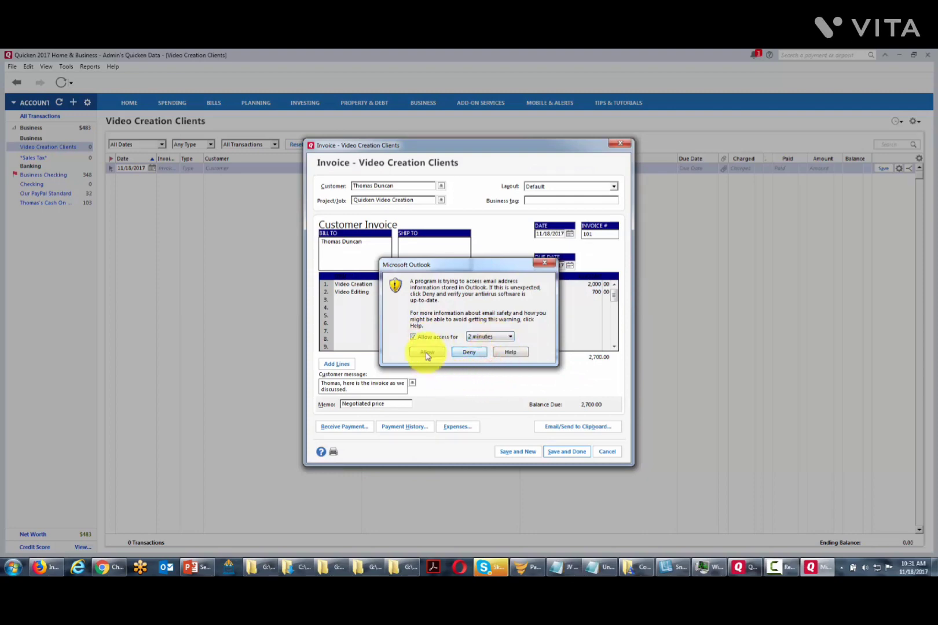
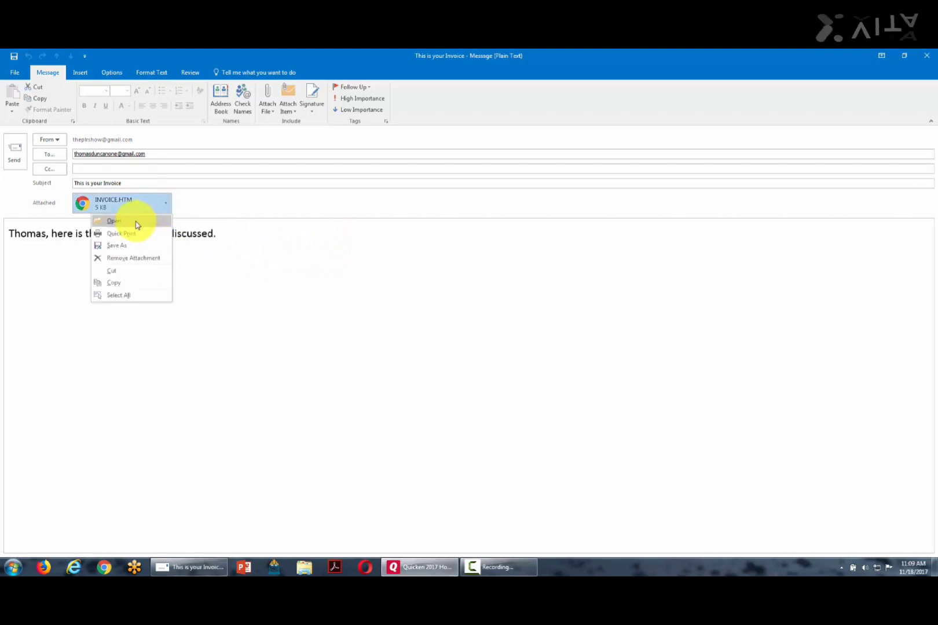
Open the attached INVOICE.HTM from the email message to review the invoice.
click(114, 221)
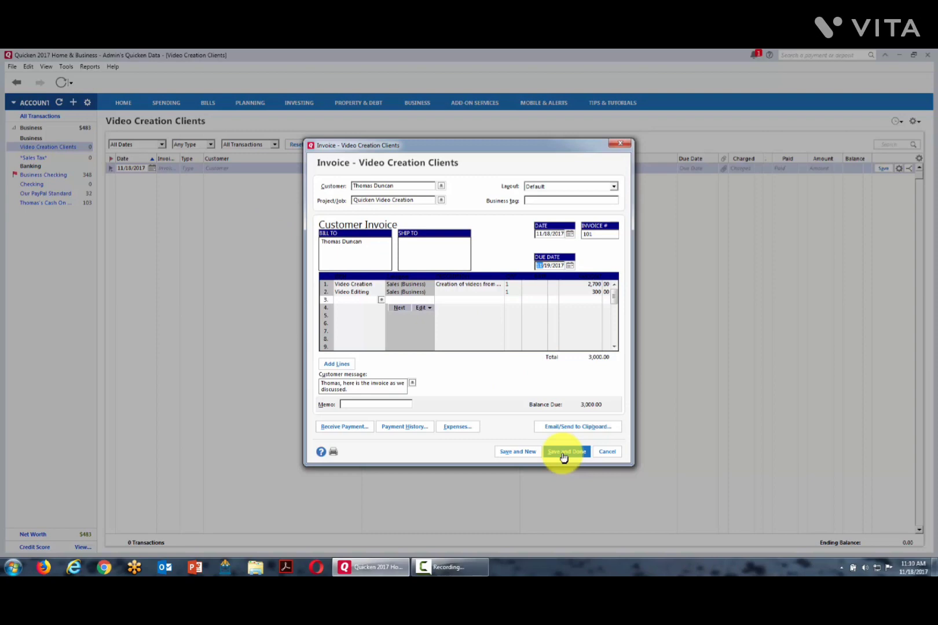
Save the completed customer invoice and close its form.
click(563, 457)
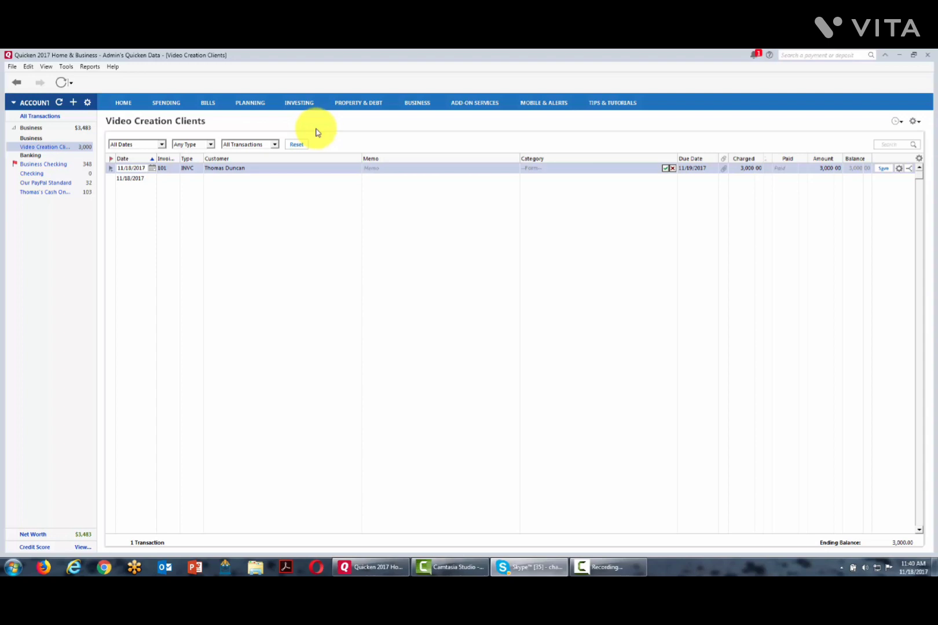
Open the invoice Forms Designer from the business actions and move its window clear for editing.
click(416, 105)
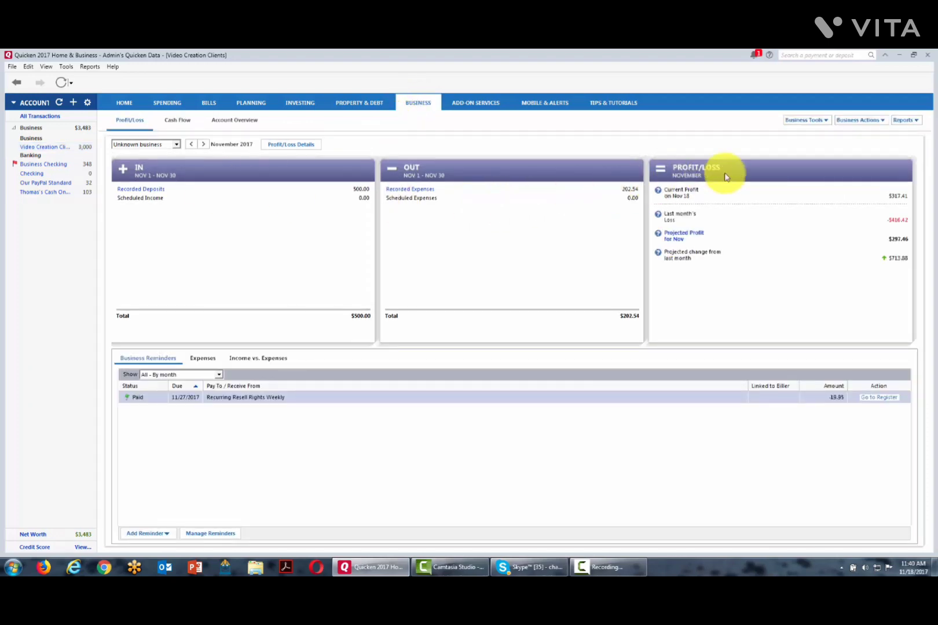
click(880, 124)
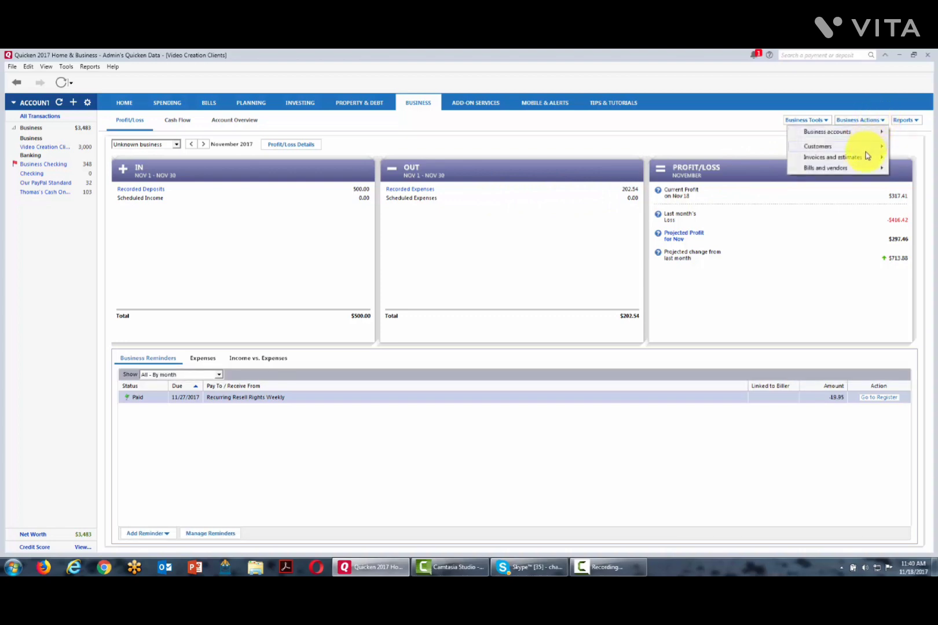
mouse_move(864, 157)
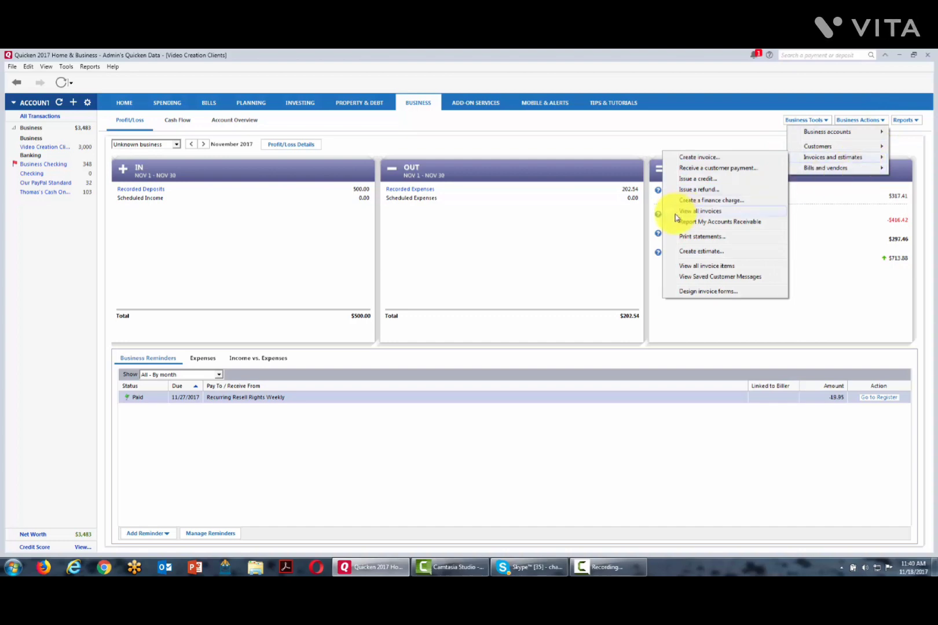
click(687, 292)
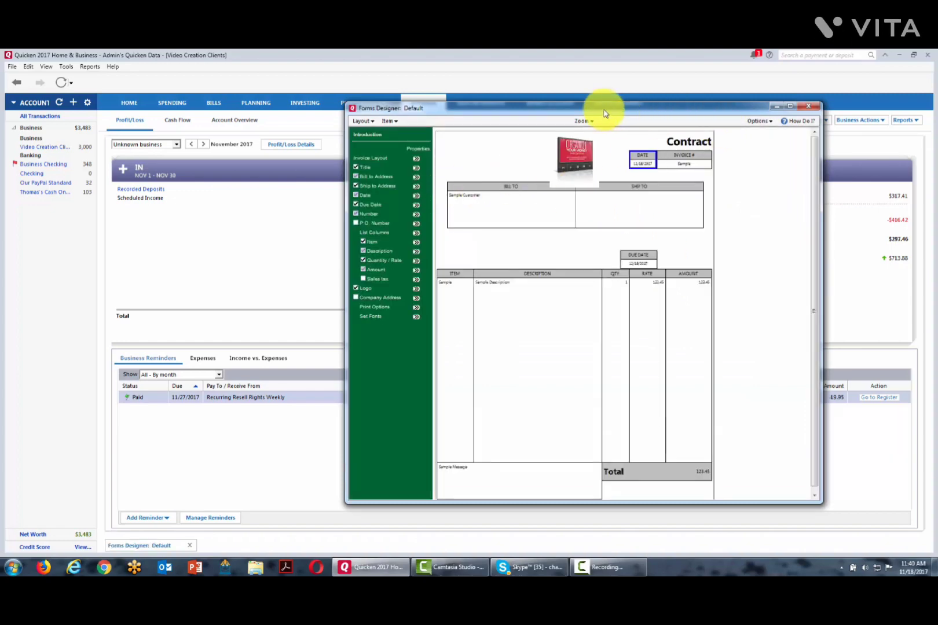
drag(554, 112, 501, 103)
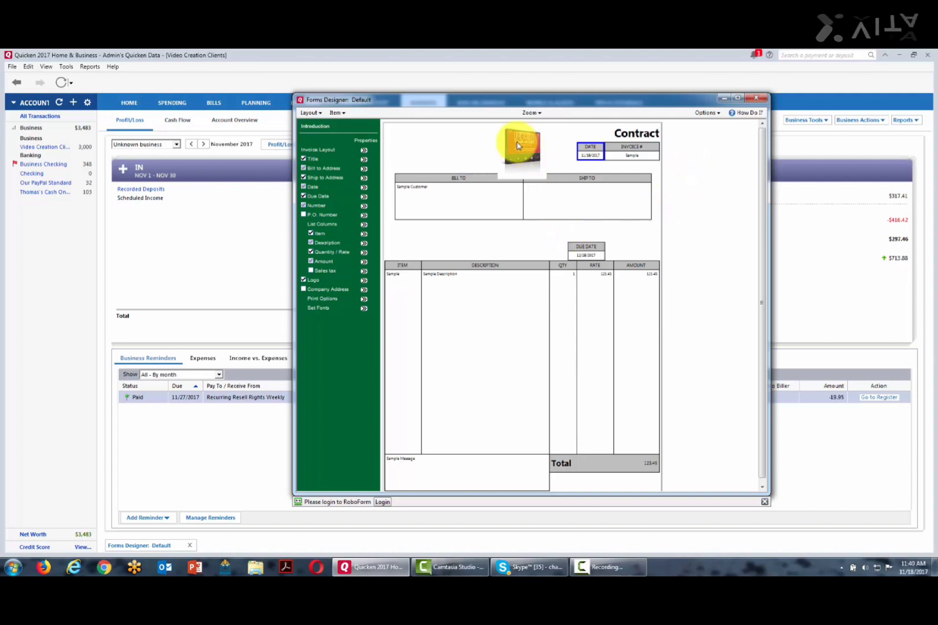
Try hiding and restoring the logo and showing the company address on the Default invoice layout.
click(304, 281)
click(304, 280)
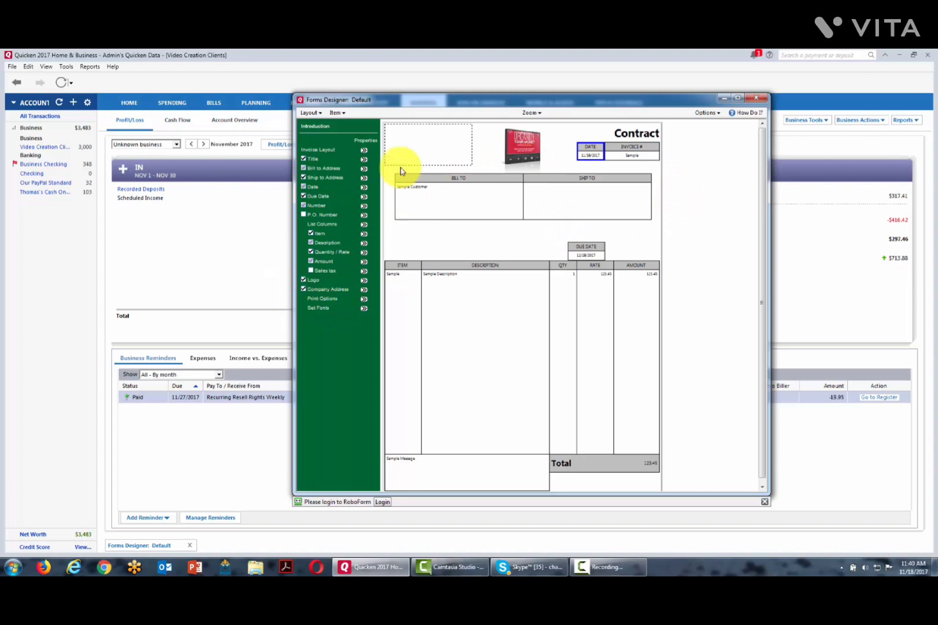
click(304, 290)
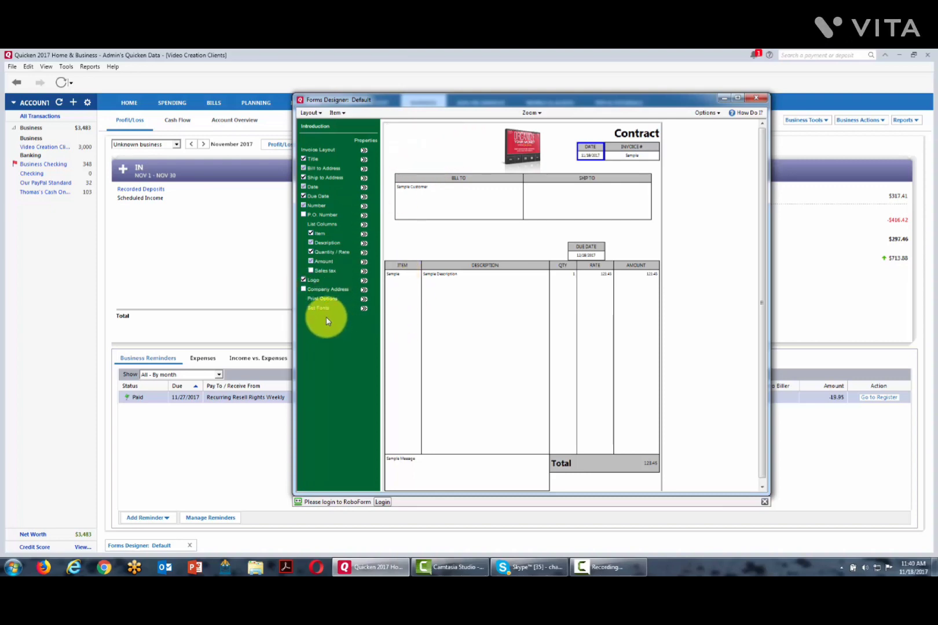
Look at the invoice layout's font settings without changing them.
click(363, 309)
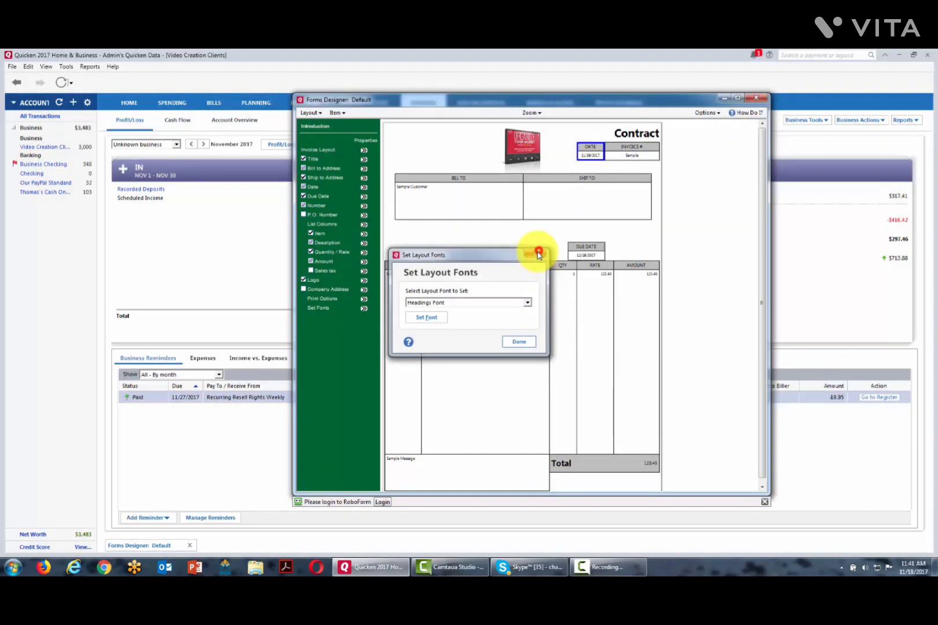
click(538, 254)
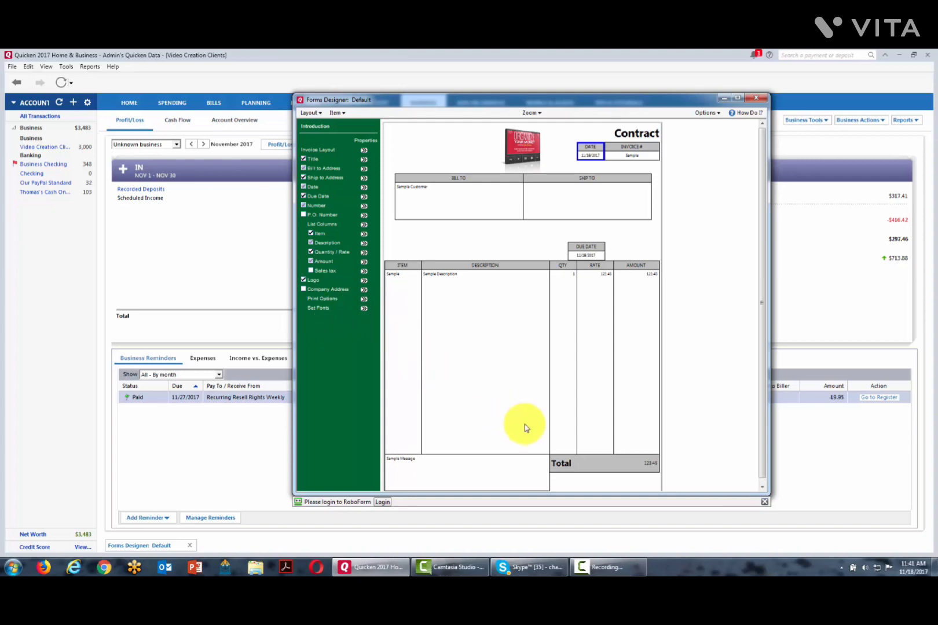
Enable the use of sales tax in the properties of the invoice layout's Total block.
click(578, 467)
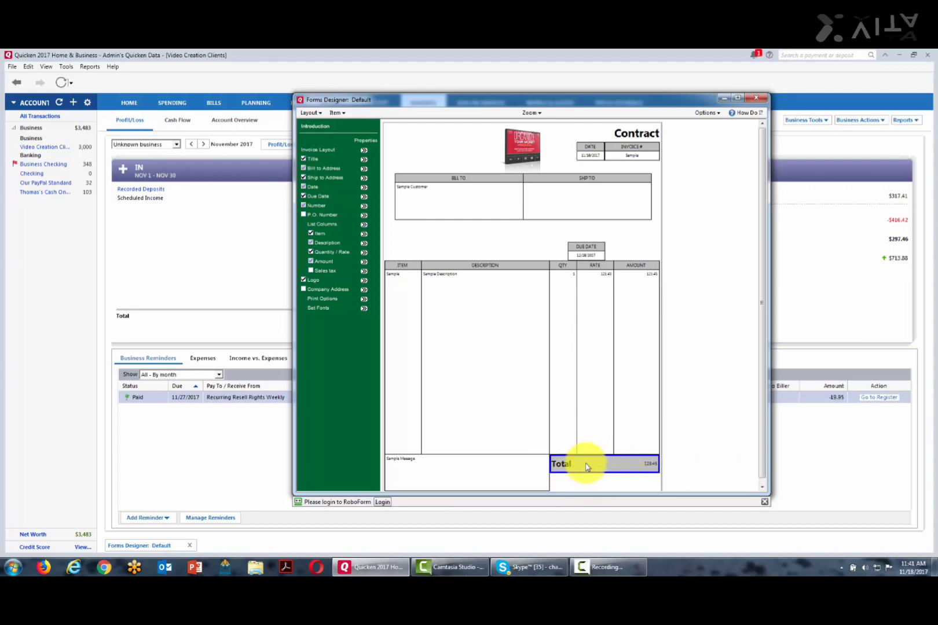
click(322, 118)
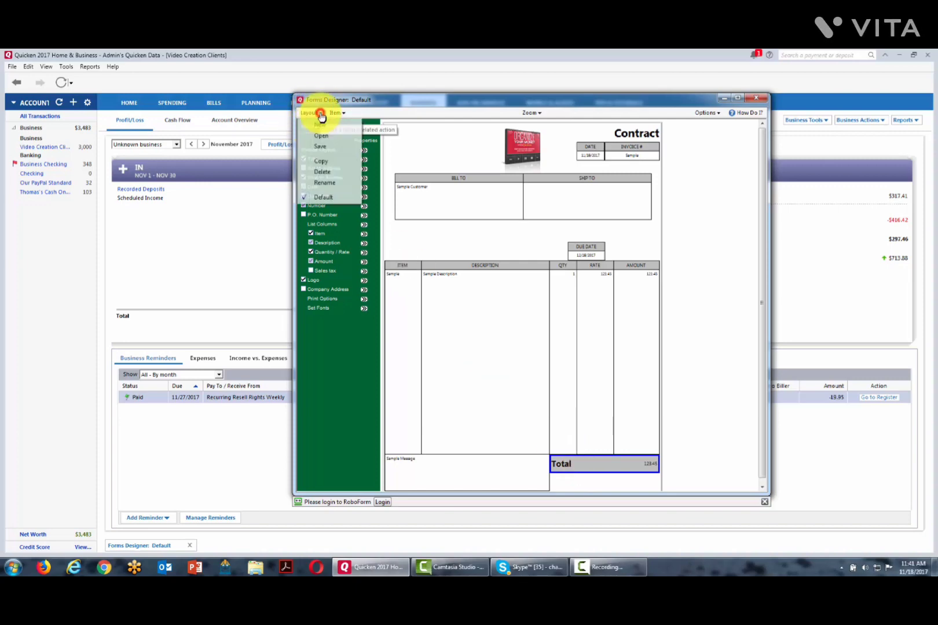
click(465, 103)
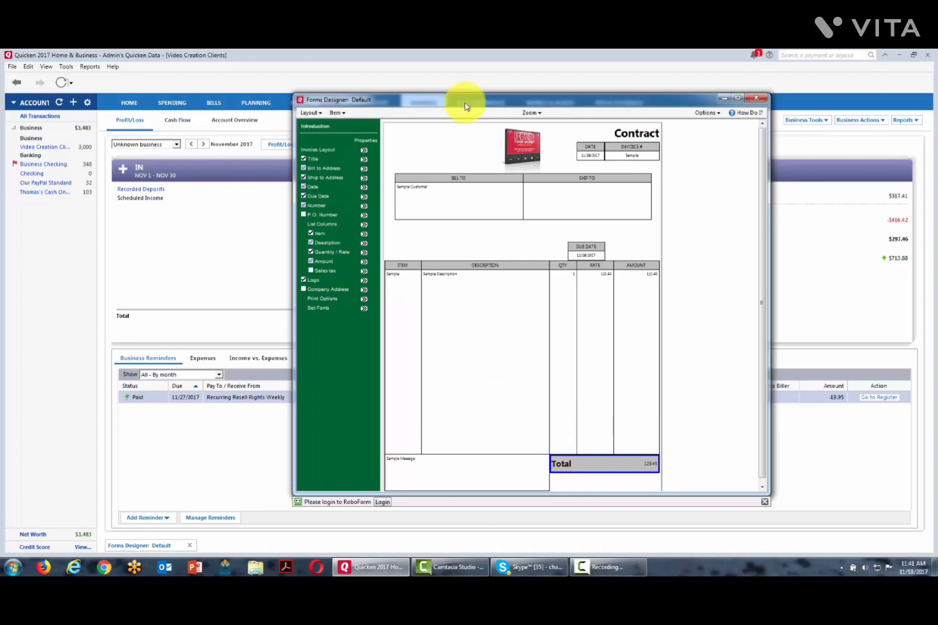
click(338, 112)
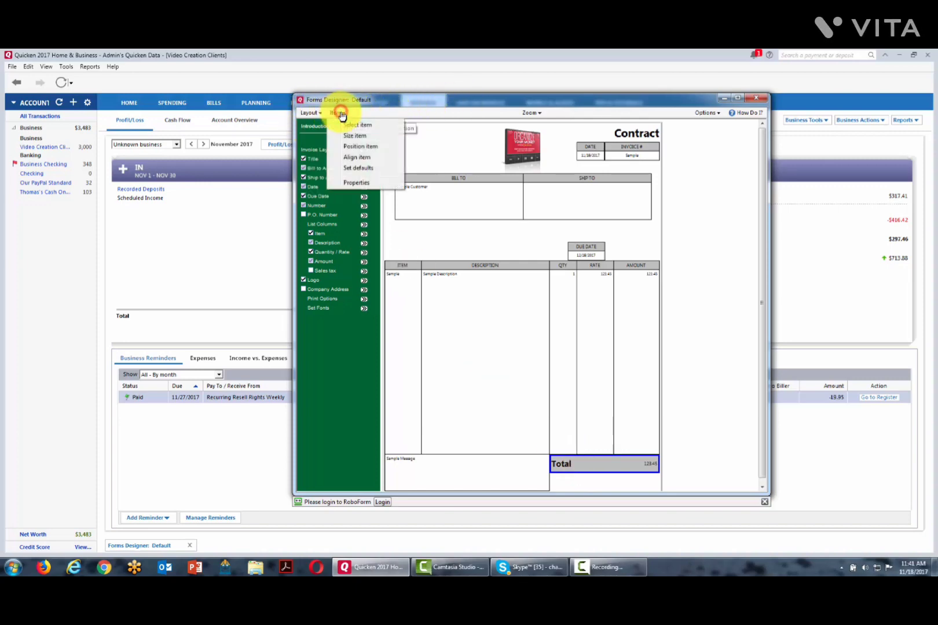
click(353, 184)
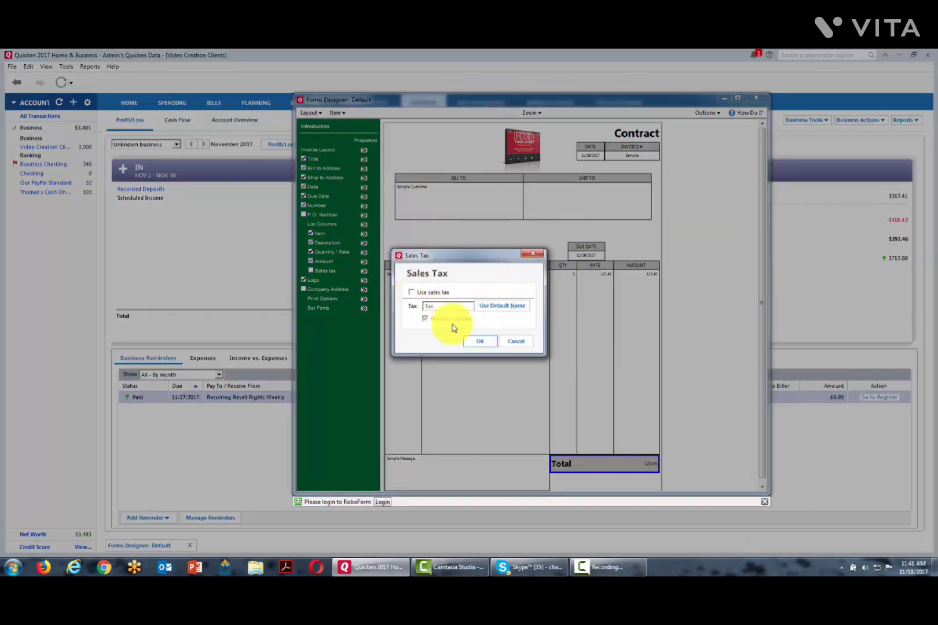
click(411, 292)
click(480, 341)
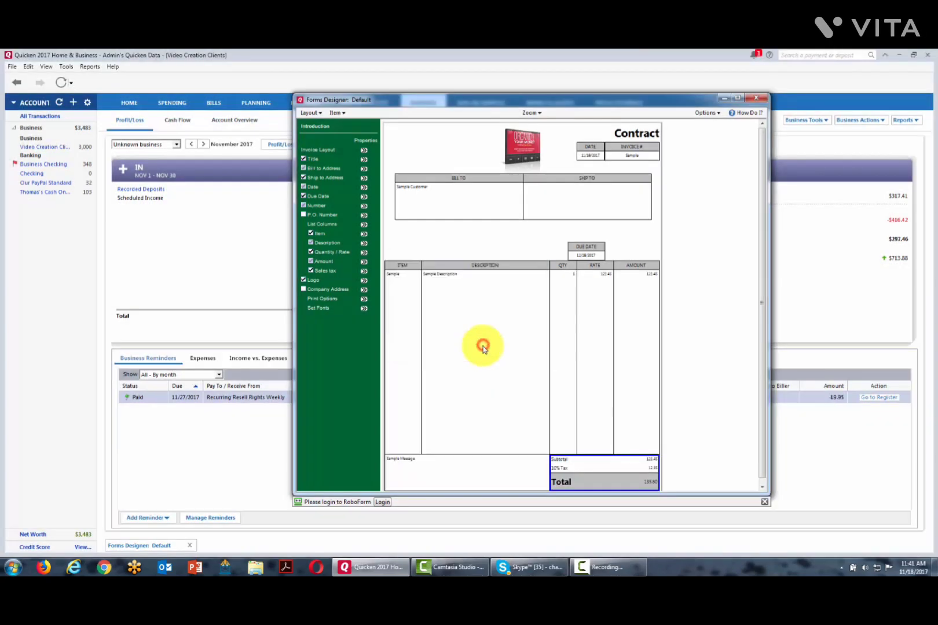
Turn the use of sales tax back off in the Total block's properties.
click(340, 112)
click(352, 182)
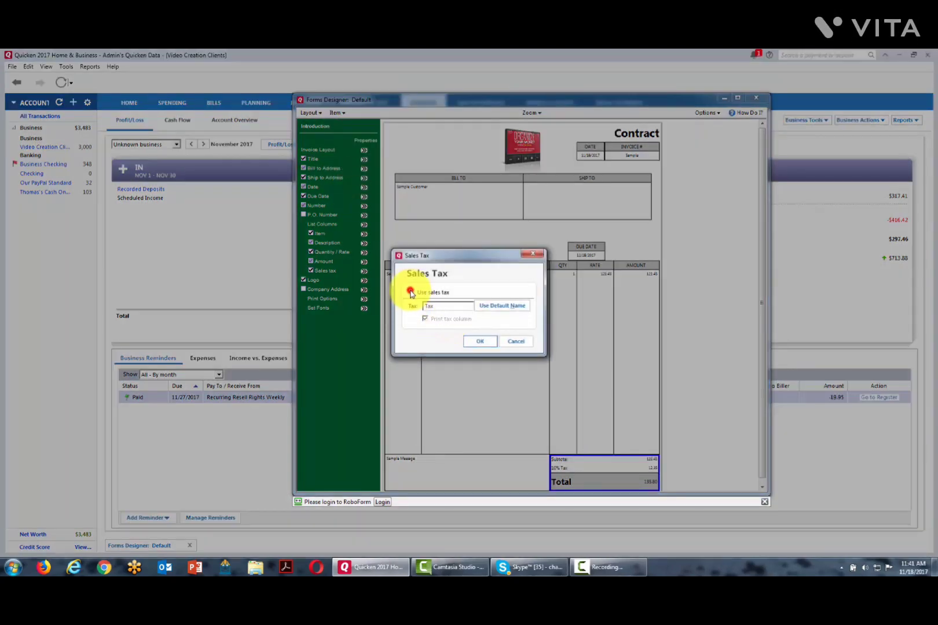
click(480, 341)
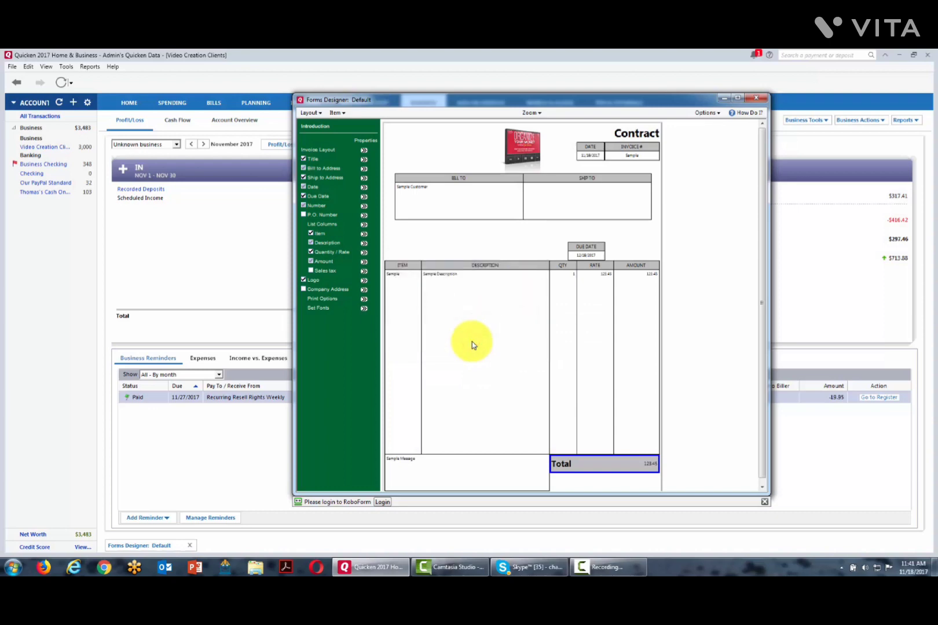
Hide the Quantity / Rate columns of the item table and the Ship to Address block on the invoice layout.
click(553, 267)
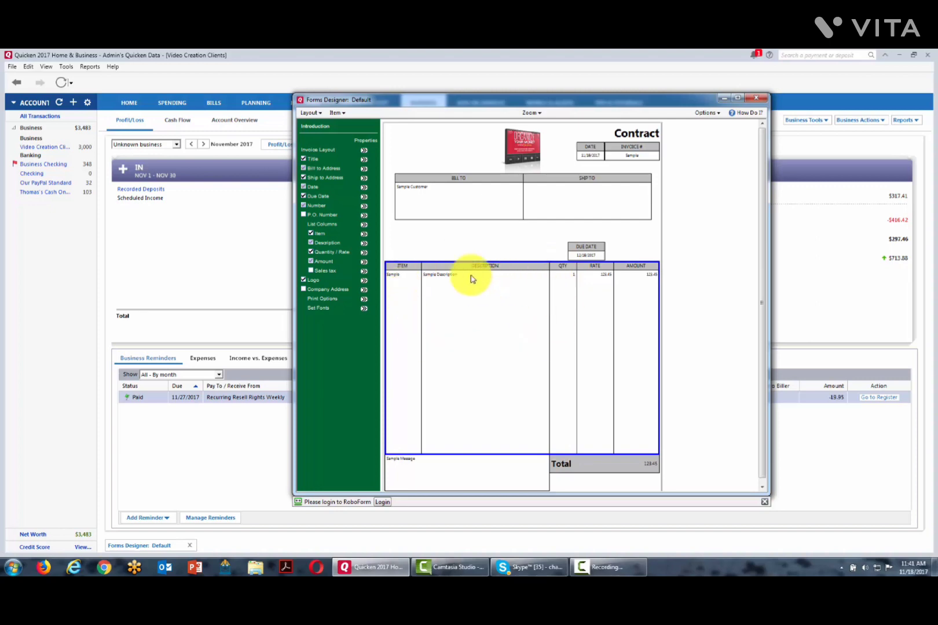
click(338, 113)
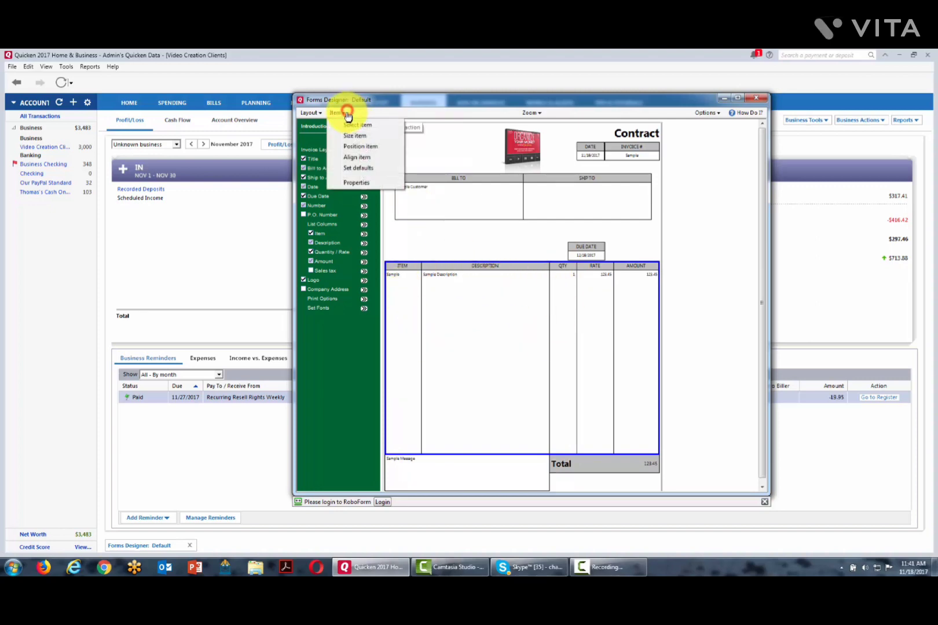
click(352, 183)
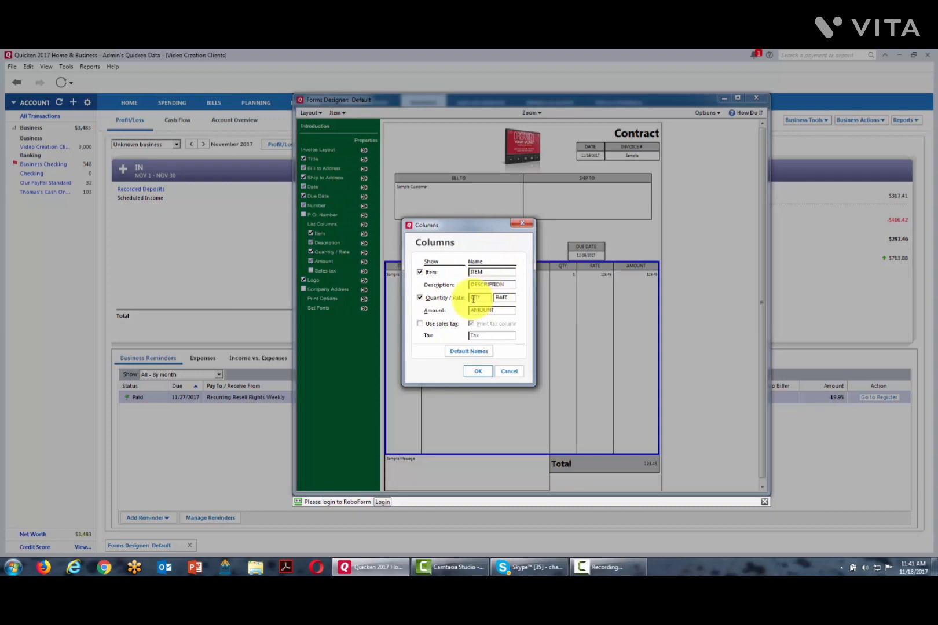
click(419, 297)
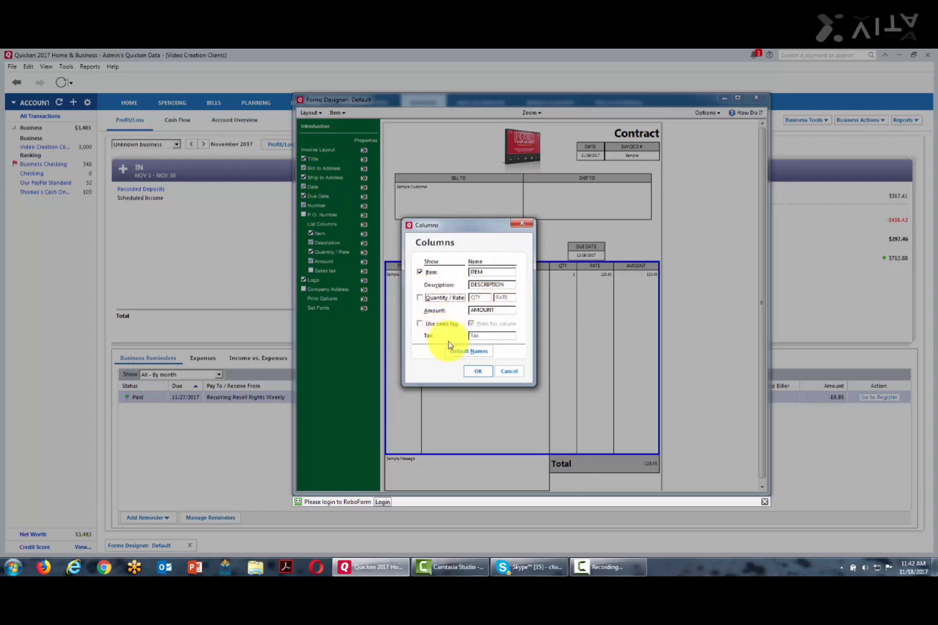
click(474, 371)
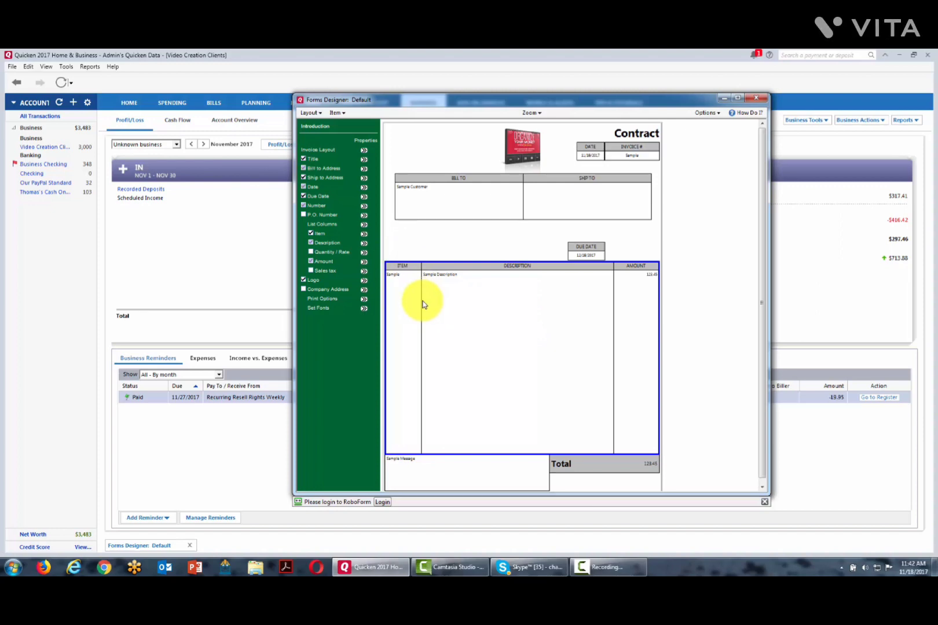
click(303, 178)
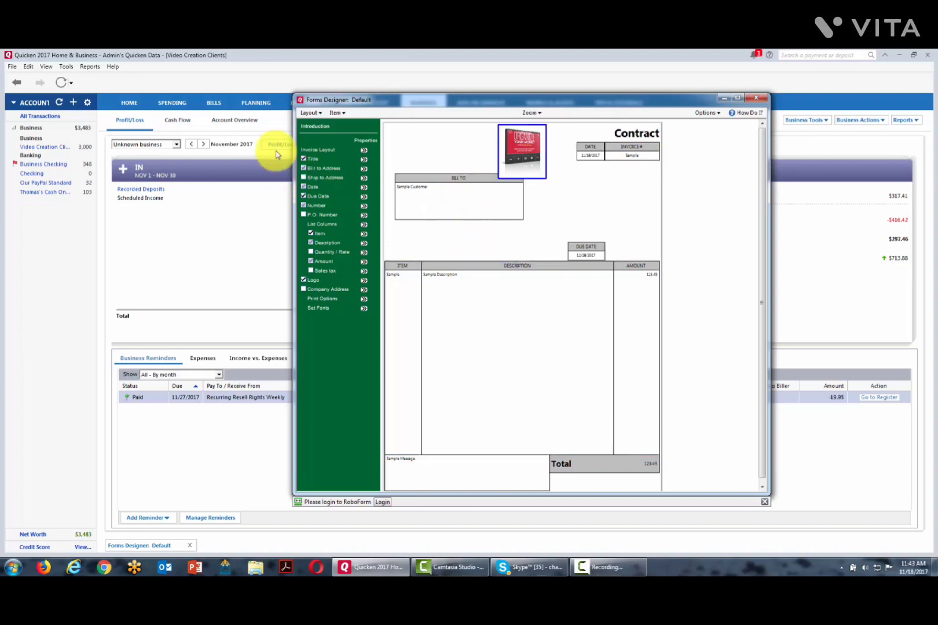
Turn off printing of the company logo in its properties and save the Default invoice layout.
click(343, 114)
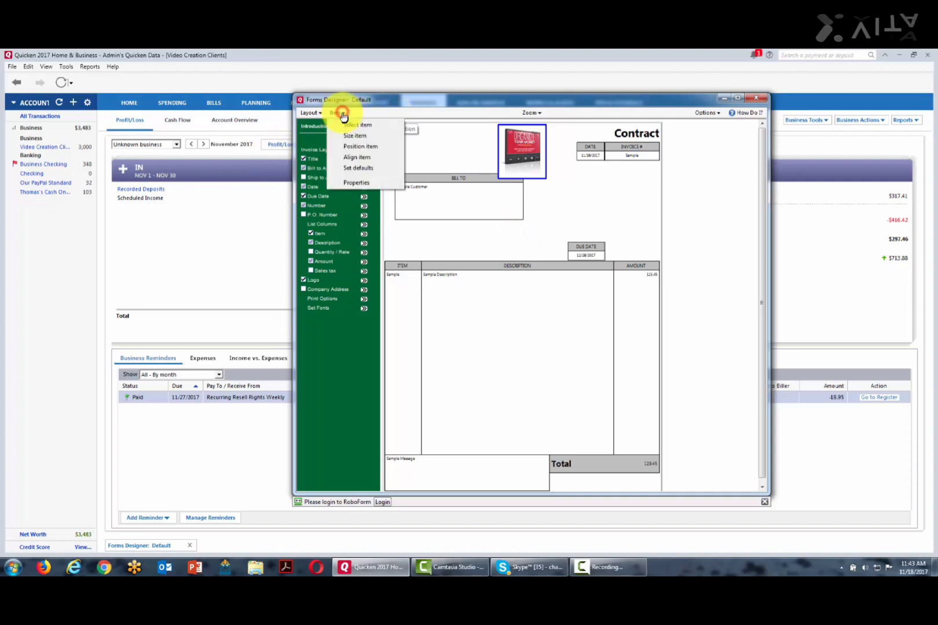
click(352, 182)
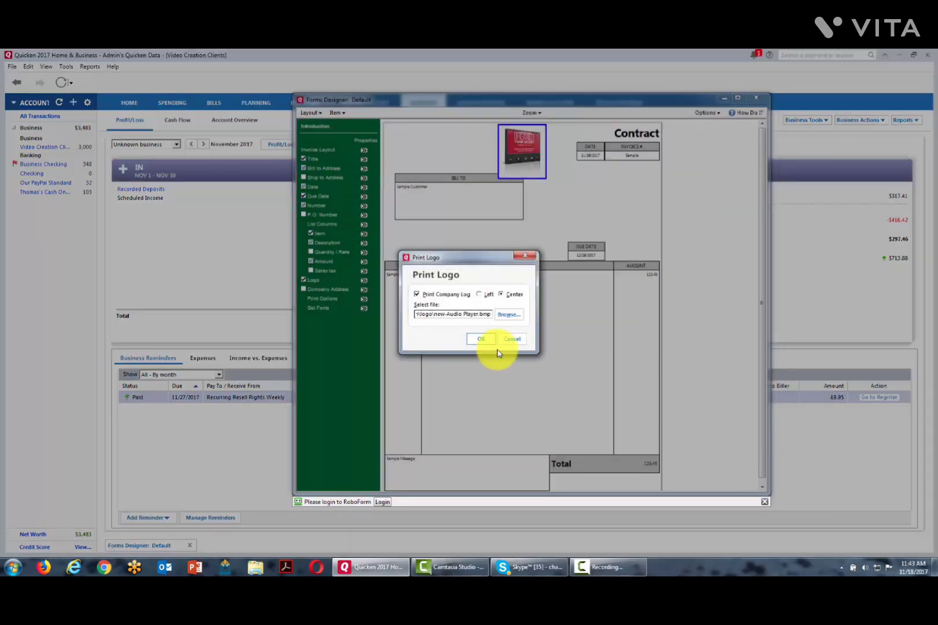
click(480, 295)
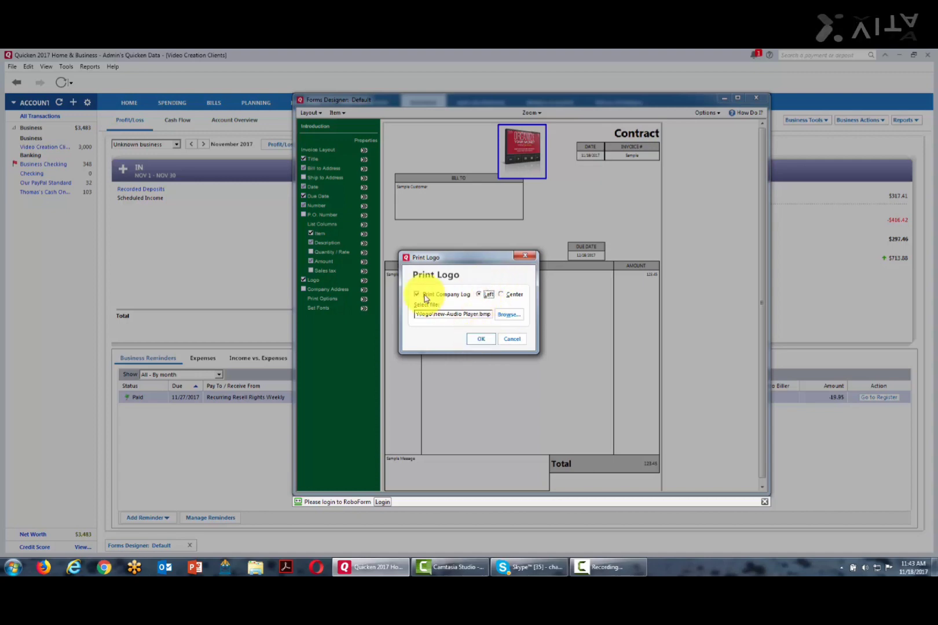
click(418, 294)
click(481, 338)
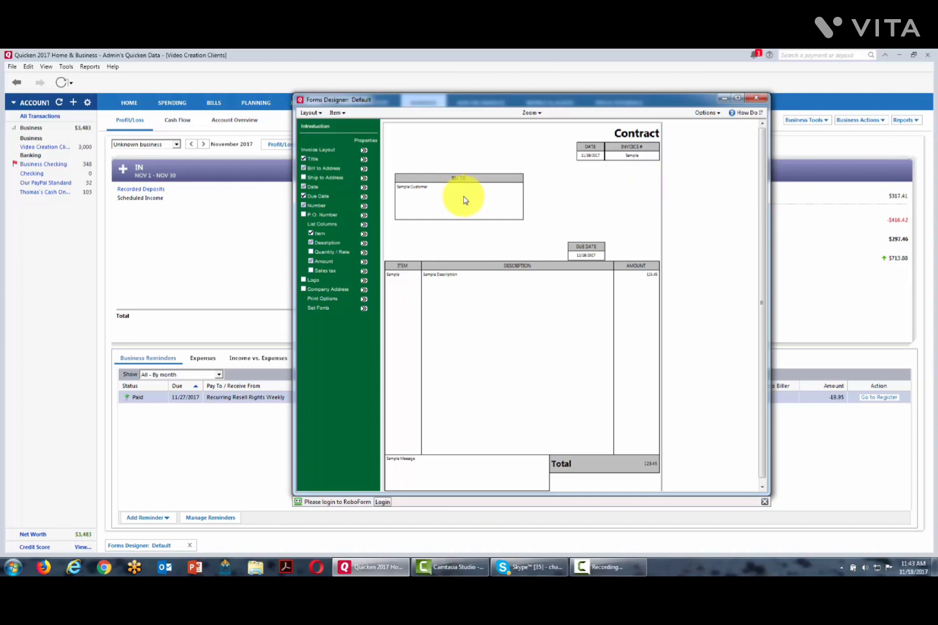
click(318, 113)
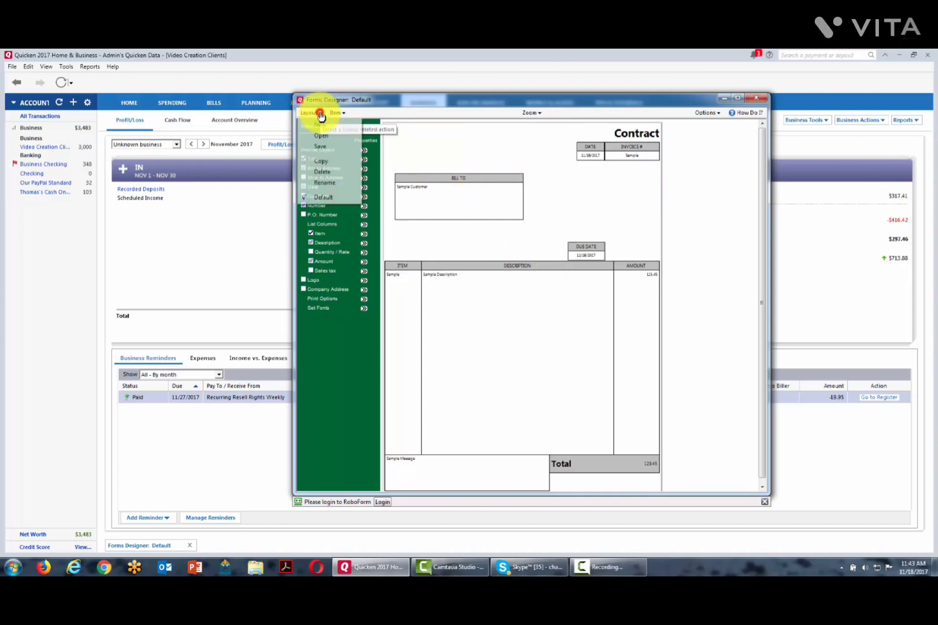
click(320, 150)
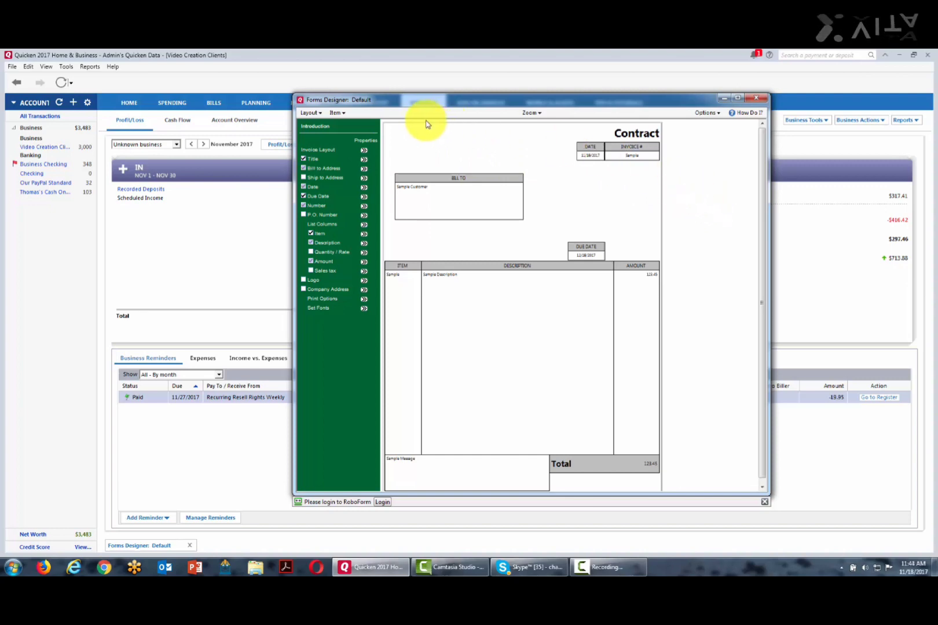
Create a new layout of type Invoice named "writing invoice" with Landscape orientation.
click(311, 113)
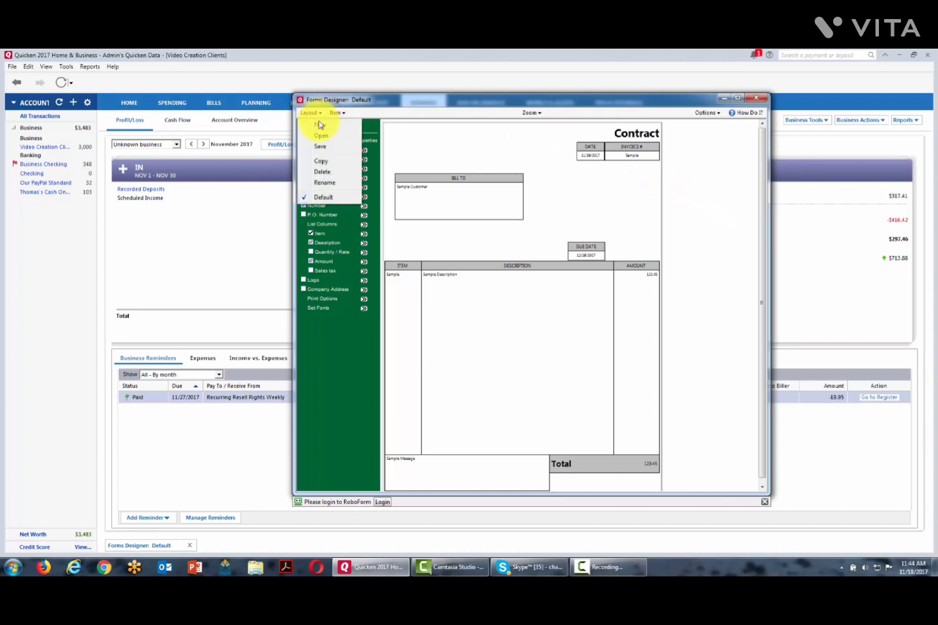
click(318, 125)
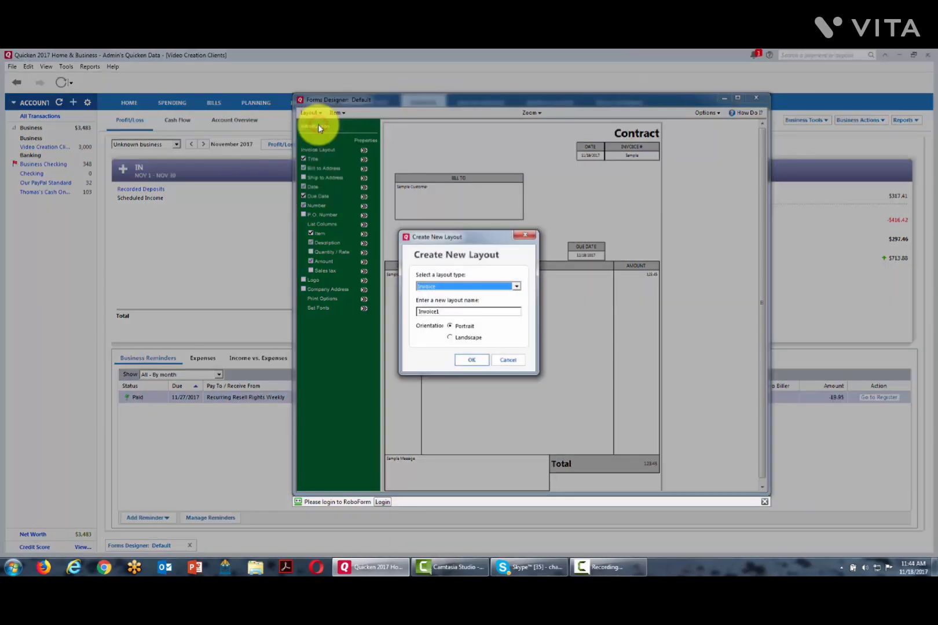
click(515, 287)
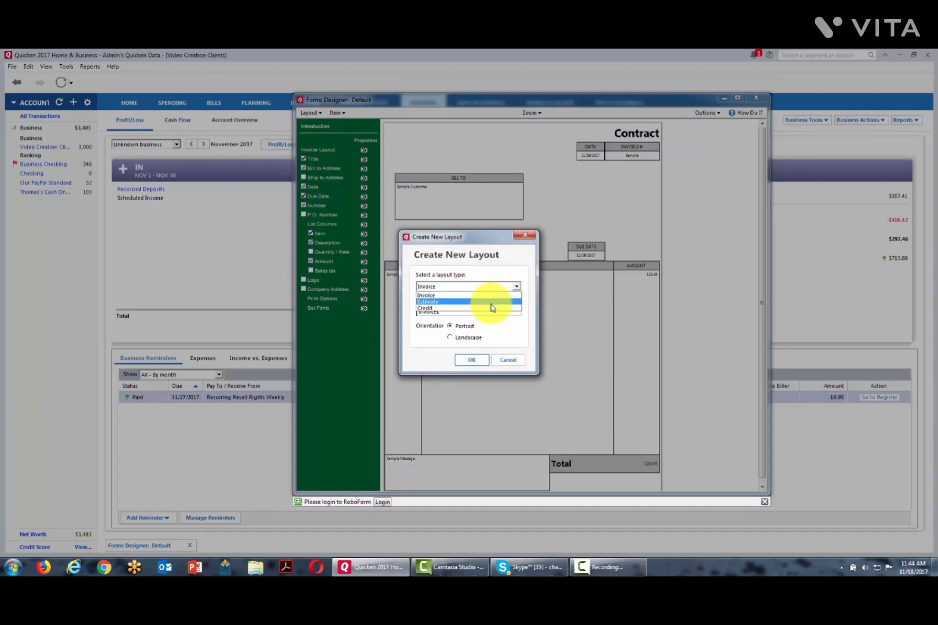
click(517, 286)
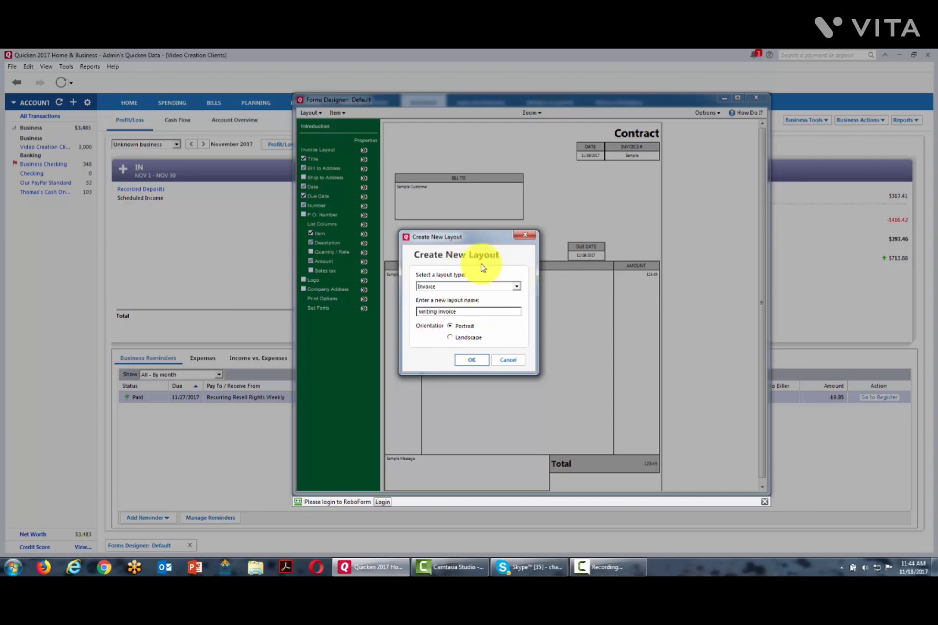
click(451, 326)
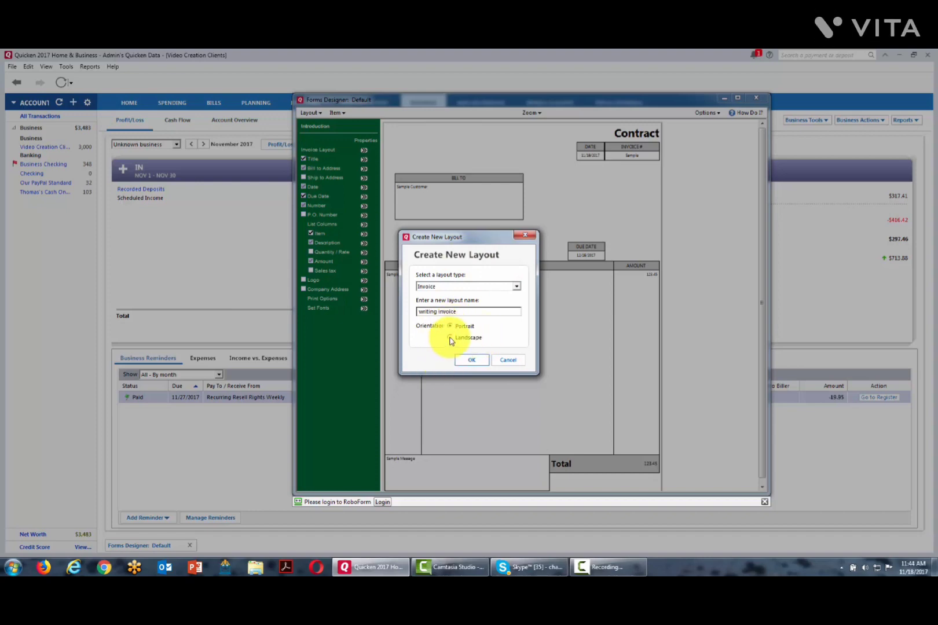
click(451, 339)
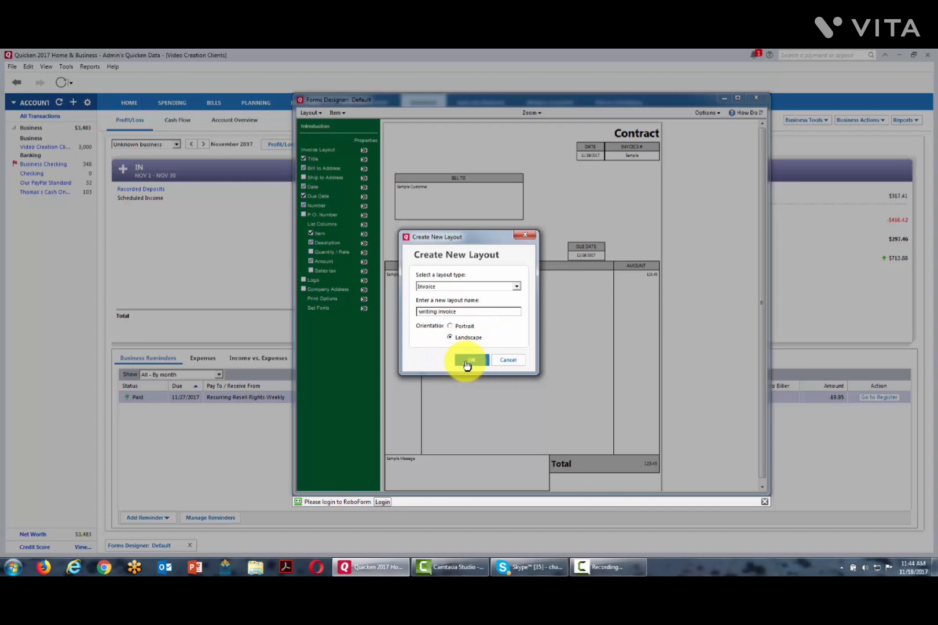
click(468, 362)
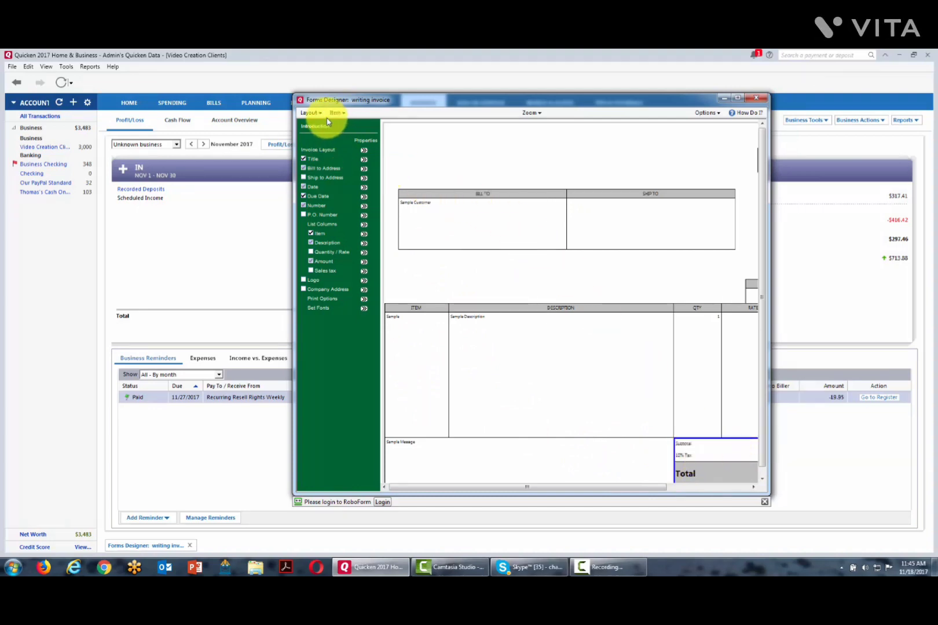
Turn off the use of sales tax in the properties of the Total block on the writing invoice layout.
click(344, 114)
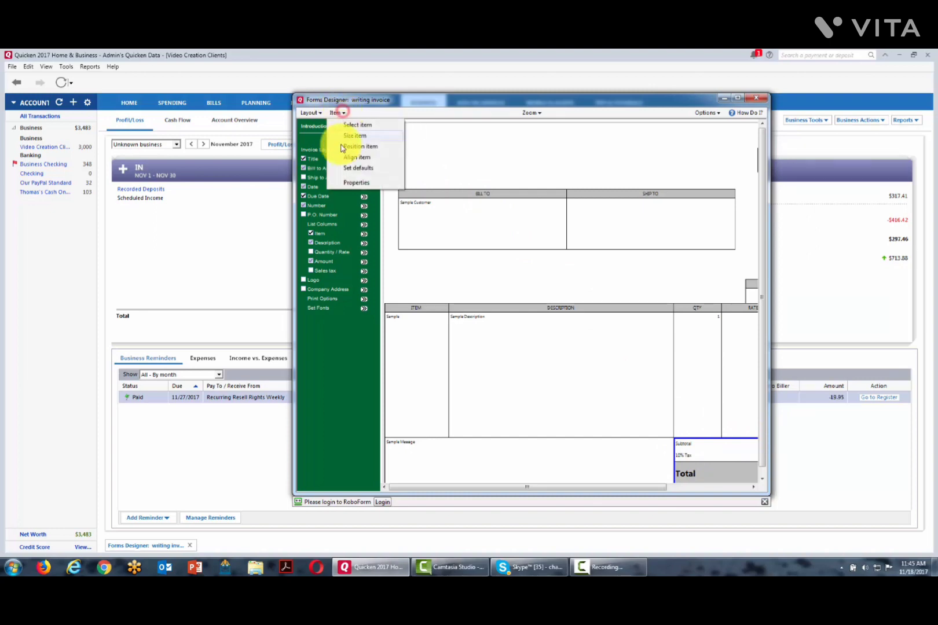
click(353, 184)
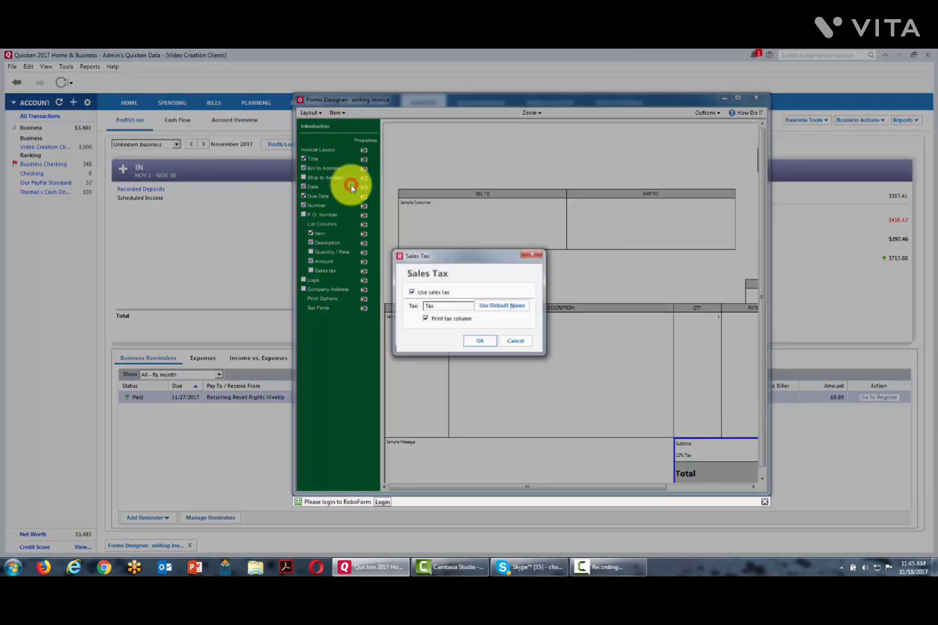
click(411, 292)
click(470, 342)
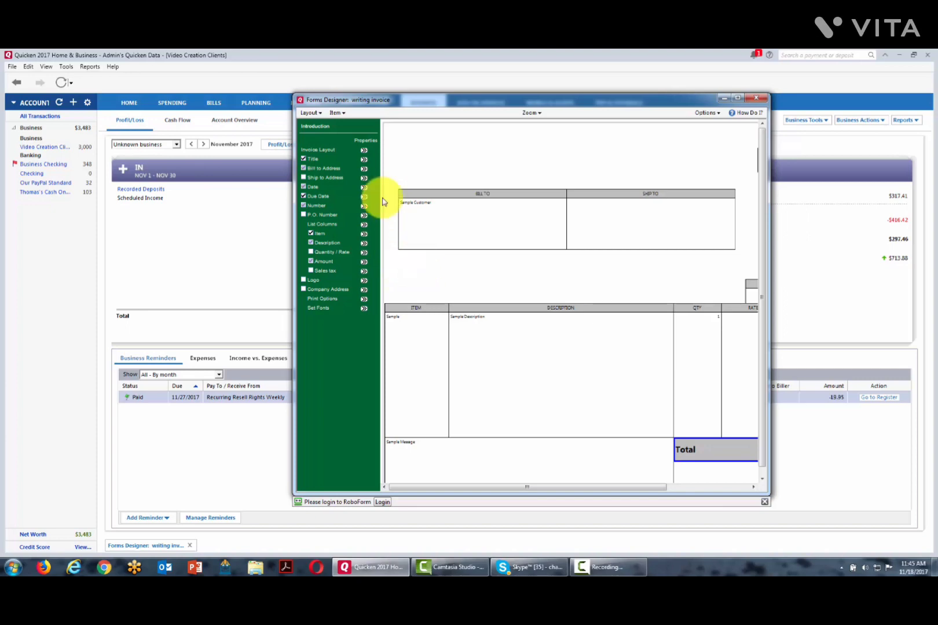
click(318, 114)
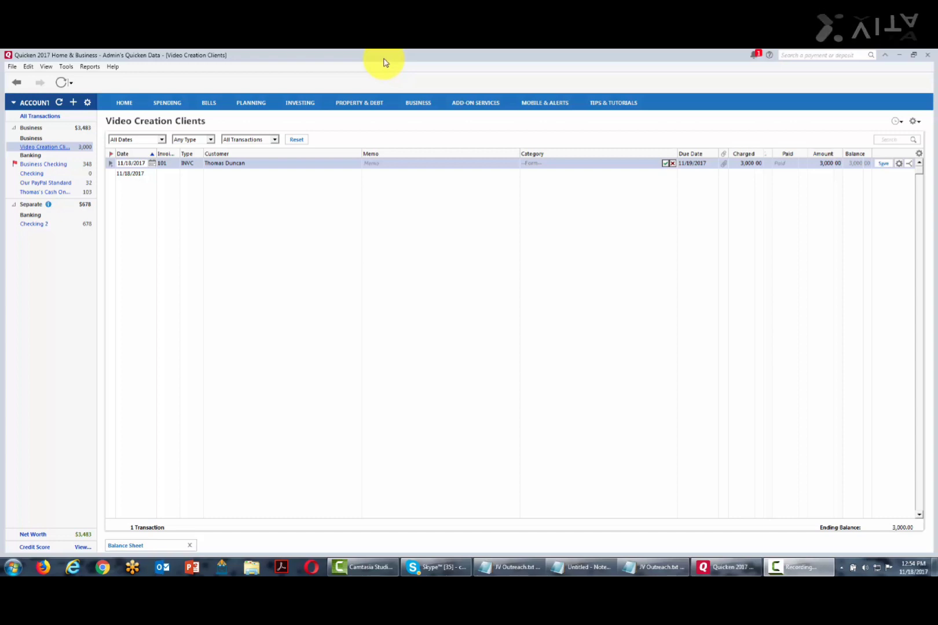
Record a 2,700.00 payment on invoice 101 with check number 102, a memo noting the customer's partial 2700 payment, and deposit to Business Checking.
key(F9)
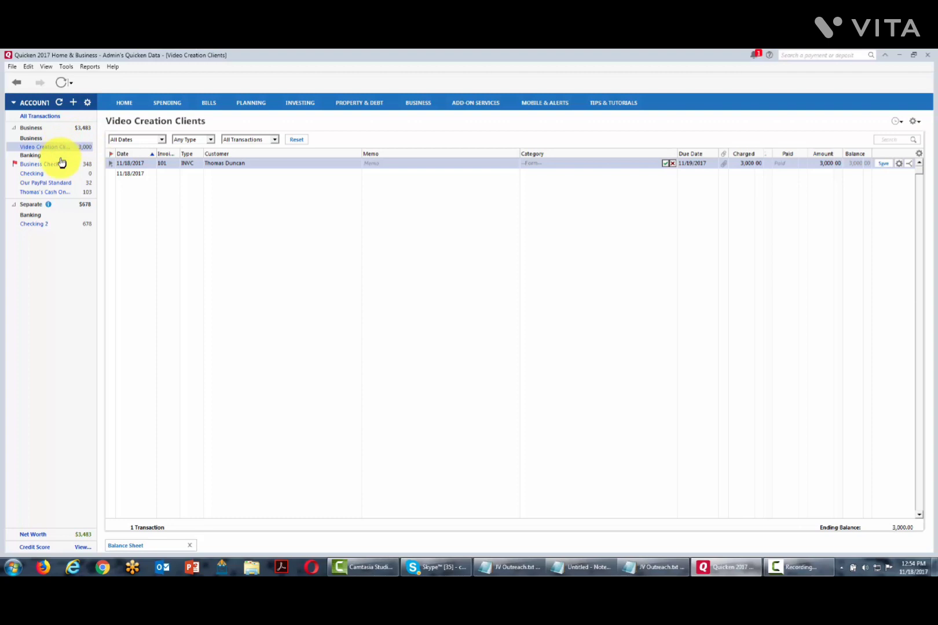
click(664, 166)
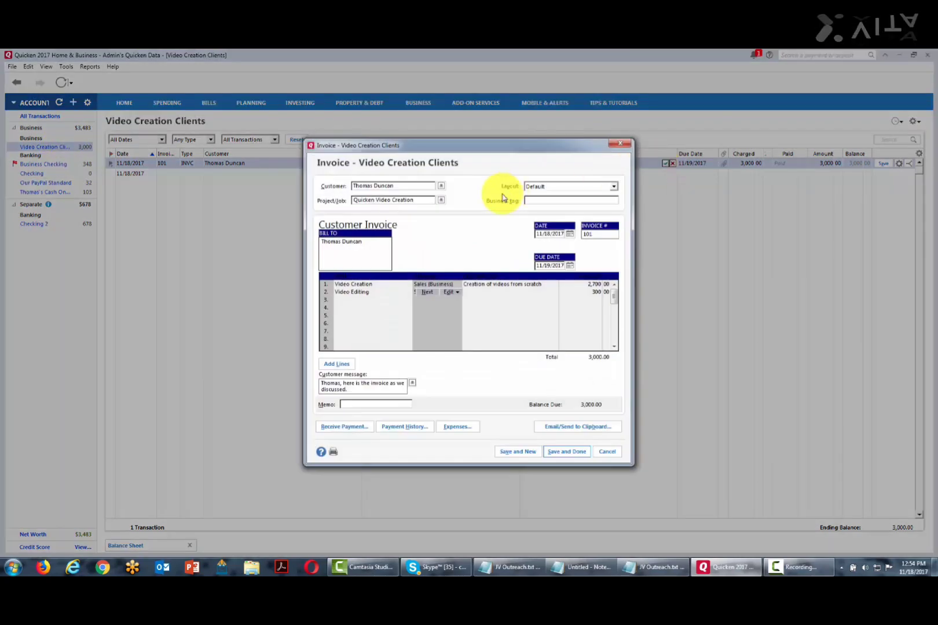
click(341, 428)
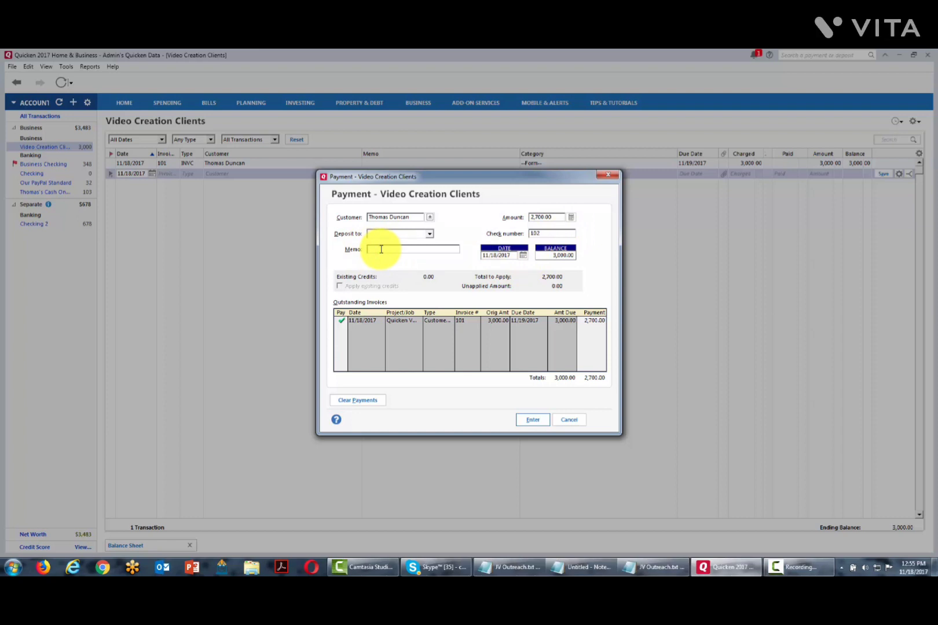
text(Ducnan paid partial 2700)
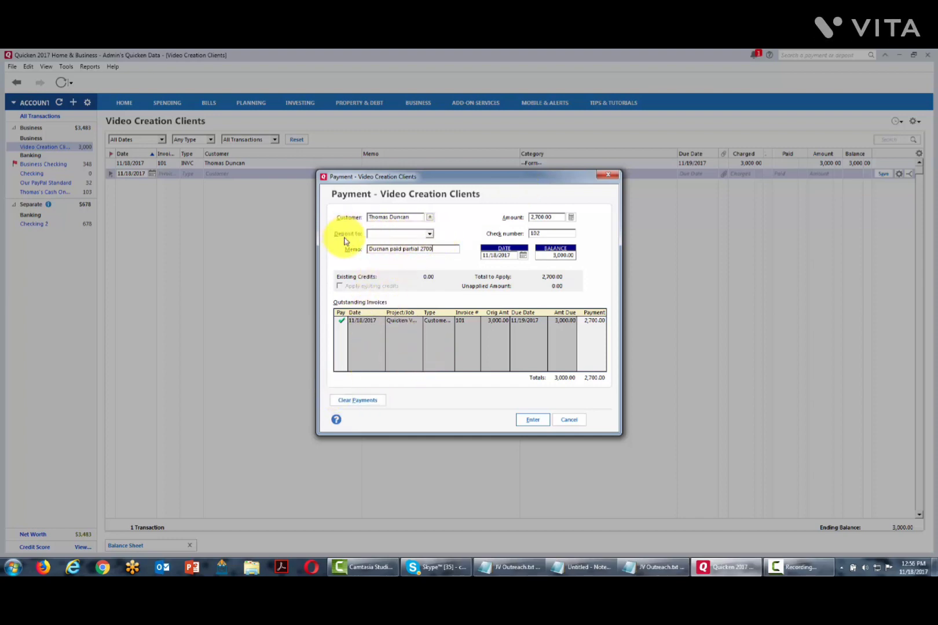
click(430, 234)
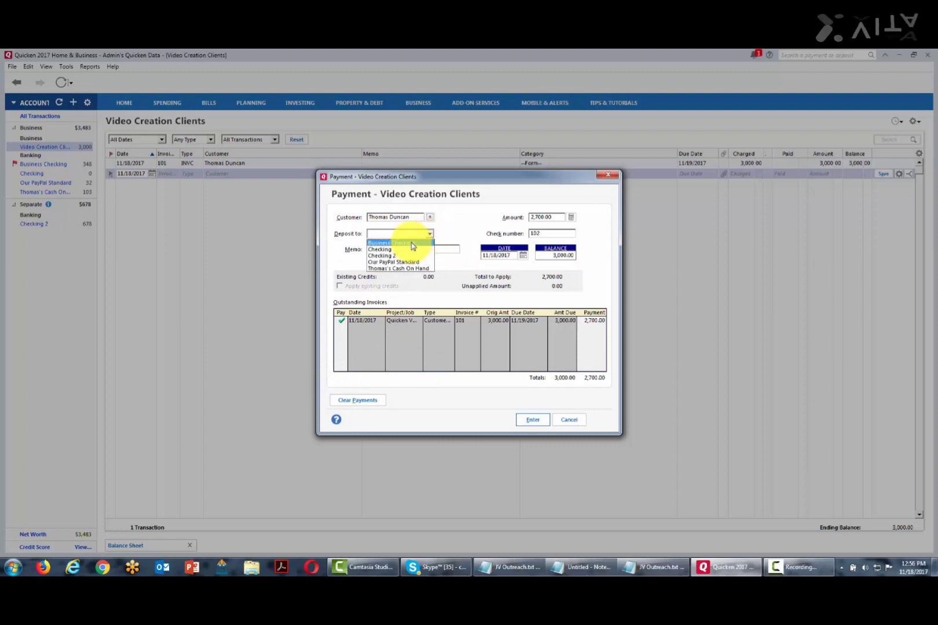
click(412, 243)
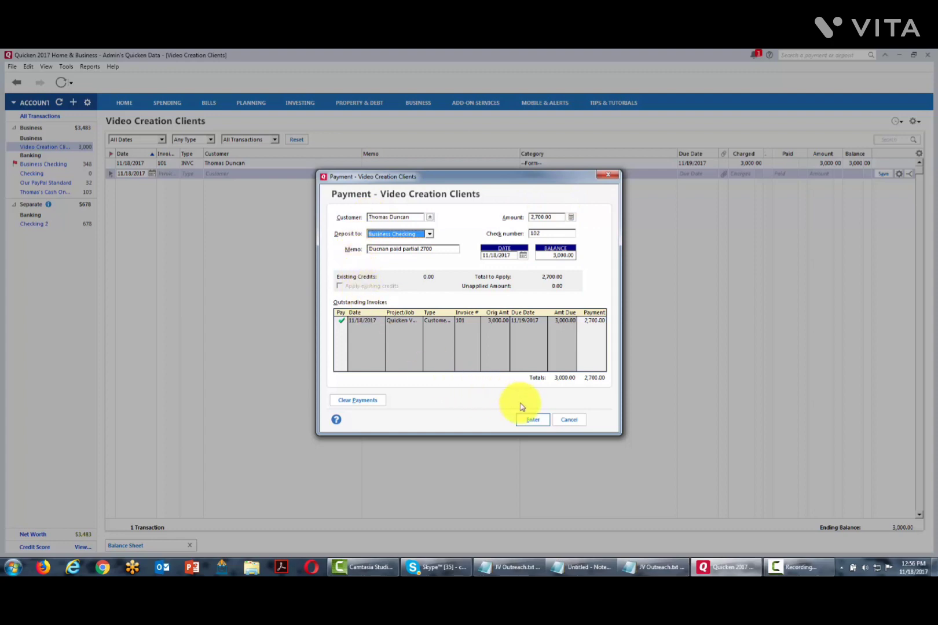
click(531, 419)
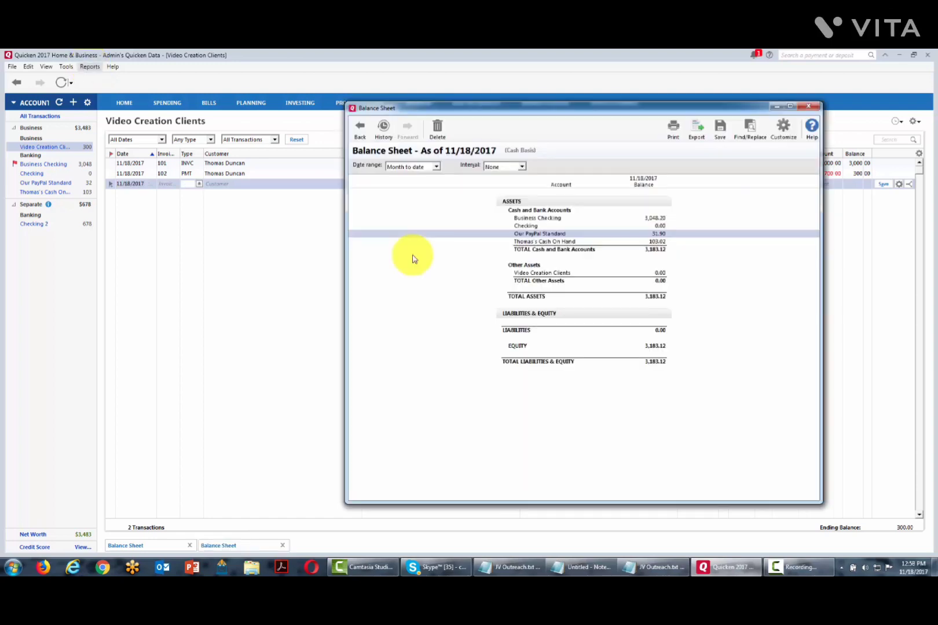
Customize the Balance Sheet report to use the Accrual report basis.
click(542, 219)
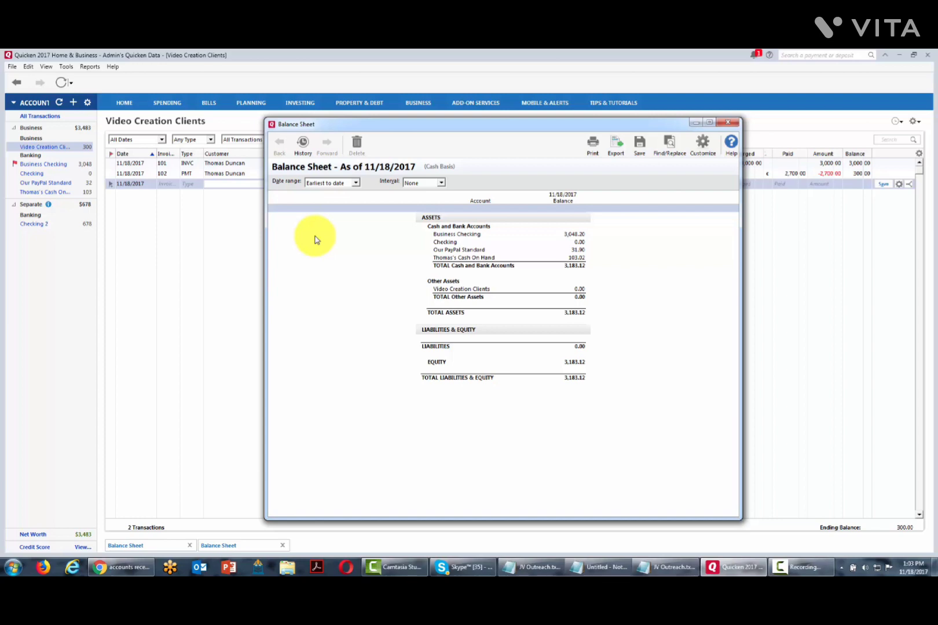
click(703, 145)
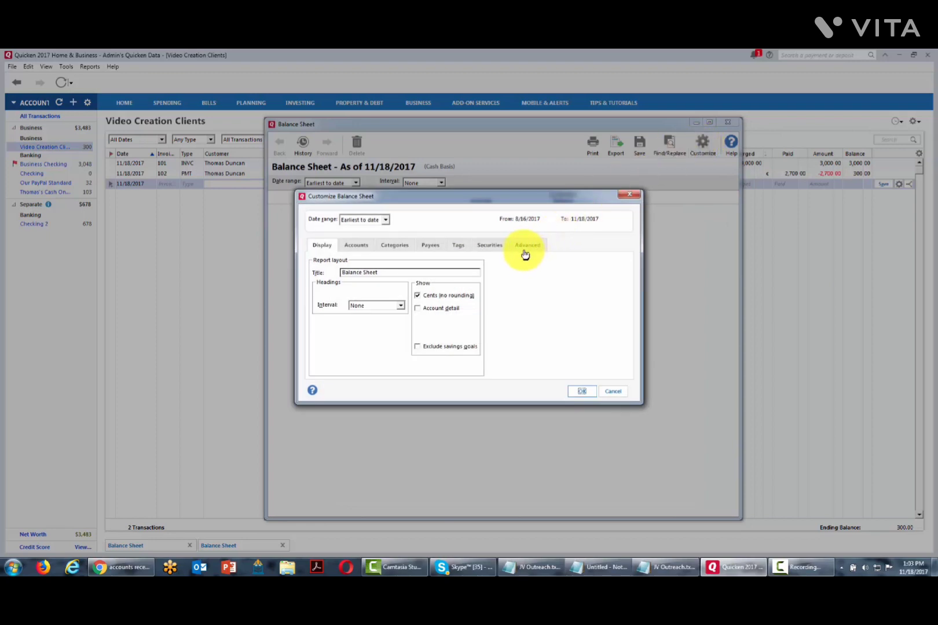
click(526, 246)
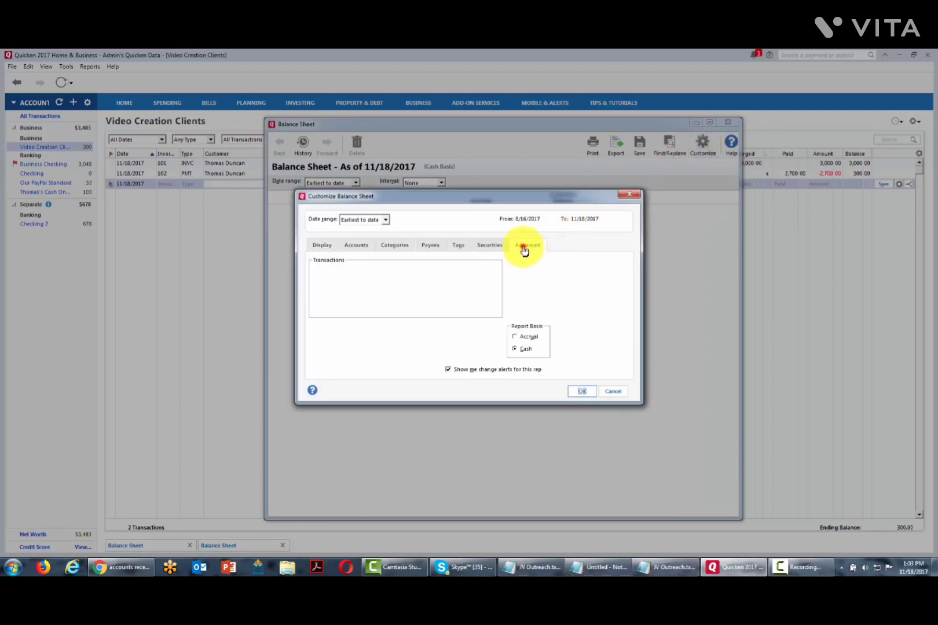
click(515, 337)
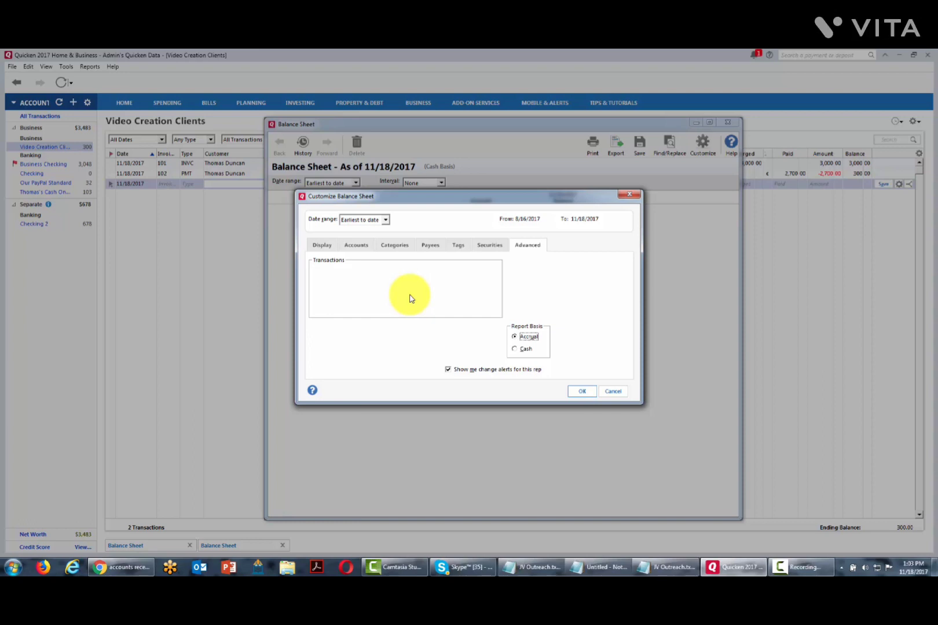
click(582, 392)
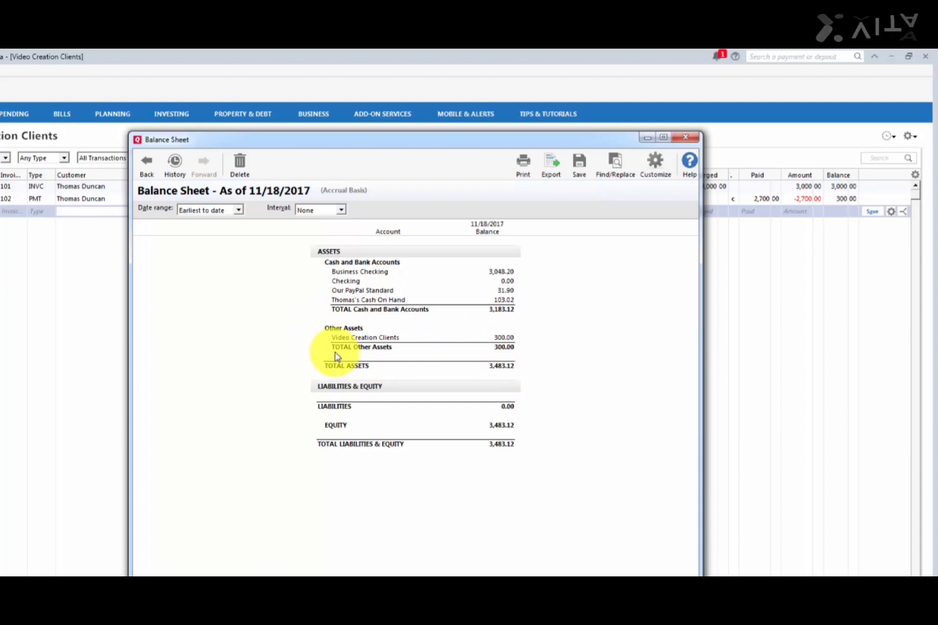
Set the Balance Sheet's report basis back to Cash.
click(655, 166)
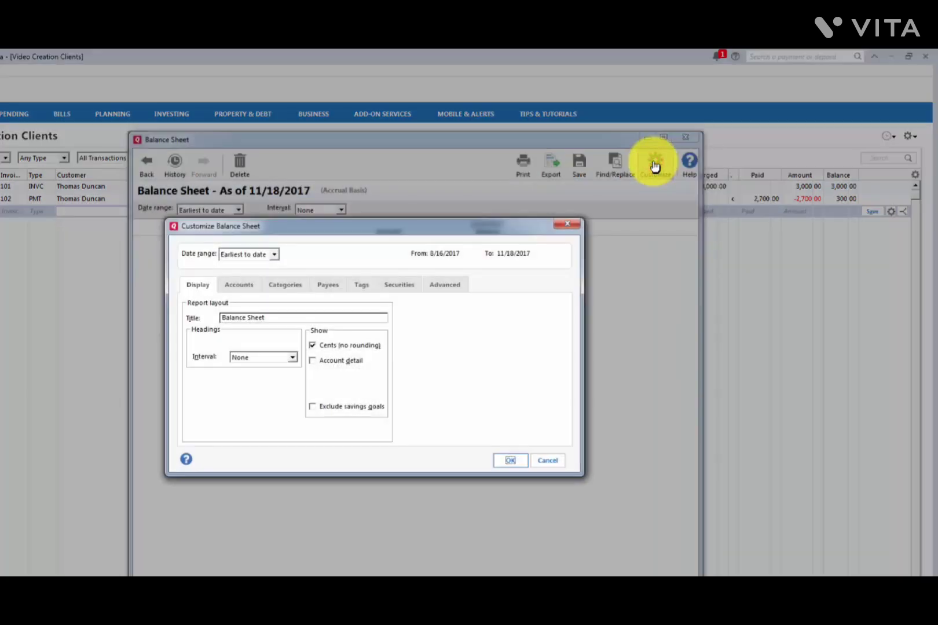
click(440, 287)
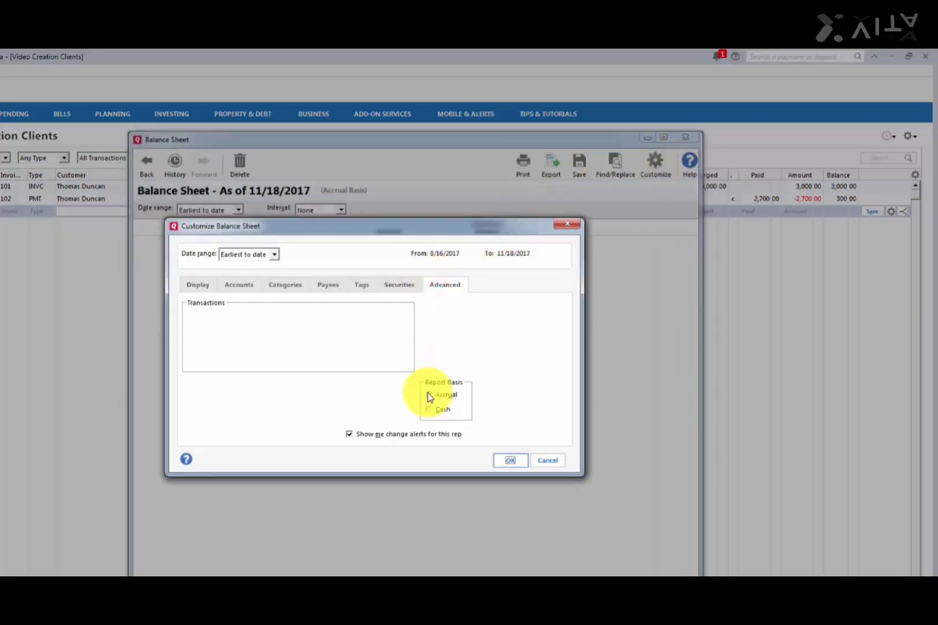
click(427, 410)
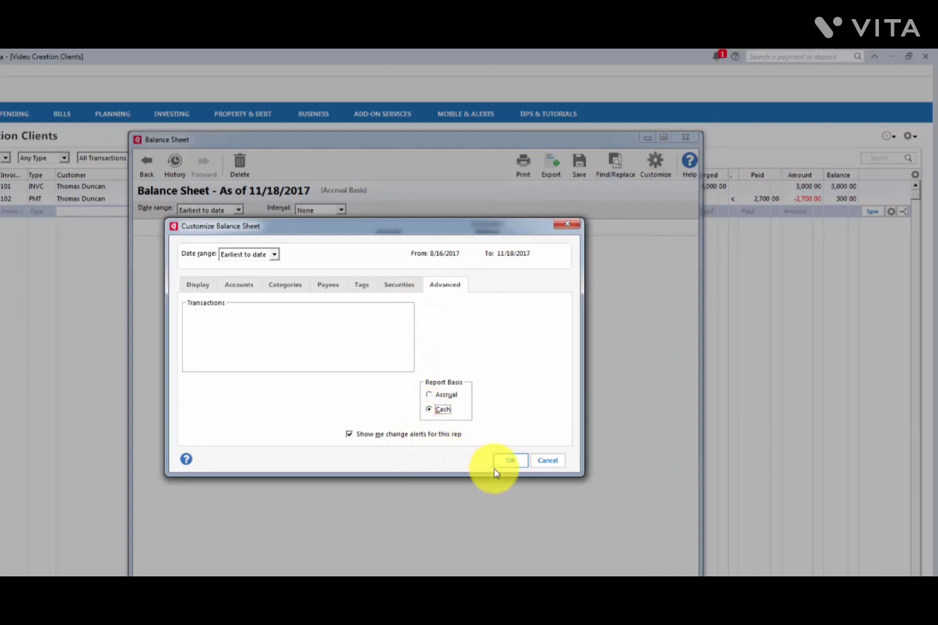
click(511, 463)
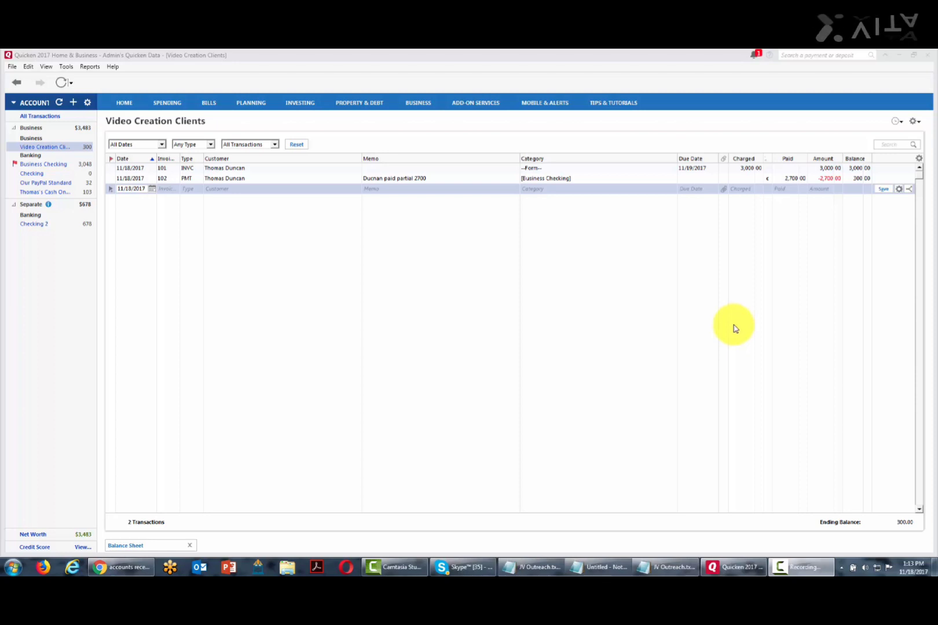
Start a customer refund for the Video Creation Clients account, paid from Business Checking.
click(412, 109)
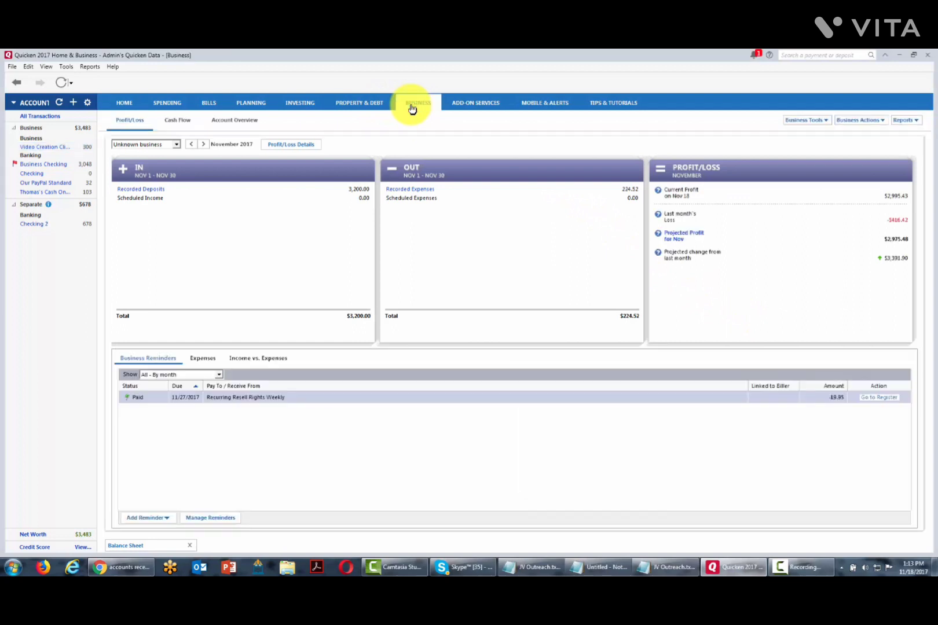
click(879, 123)
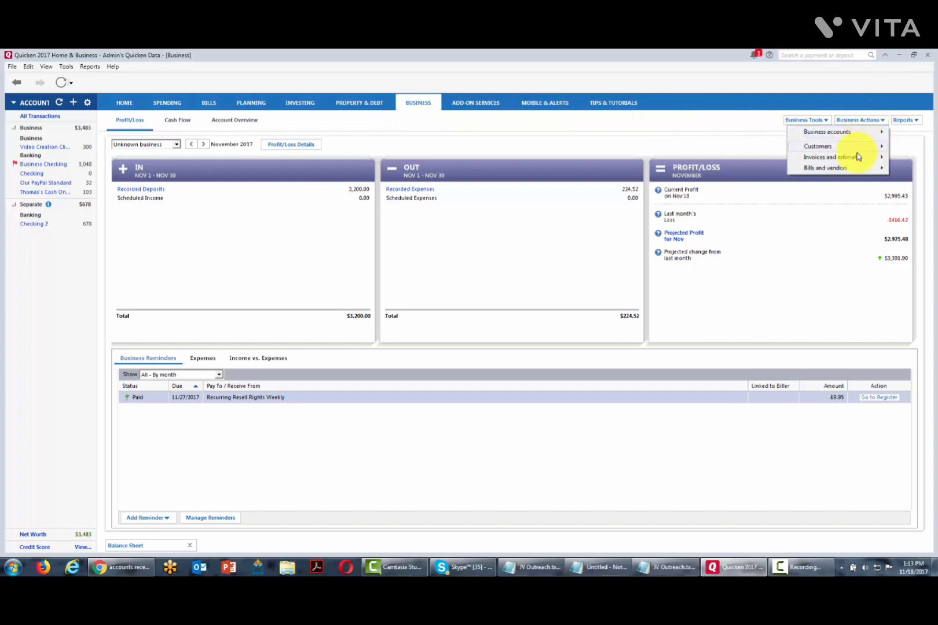
mouse_move(854, 157)
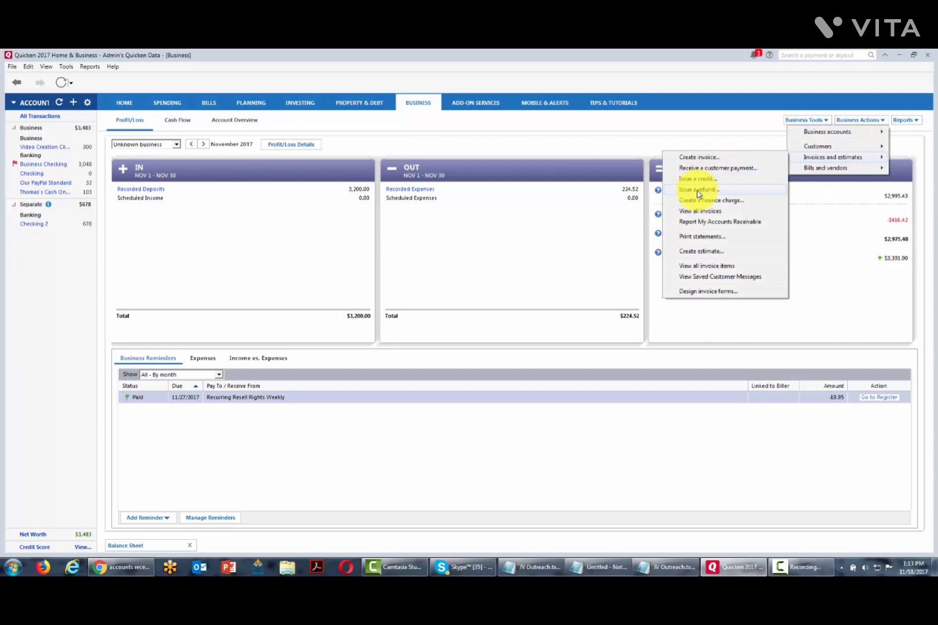
click(698, 190)
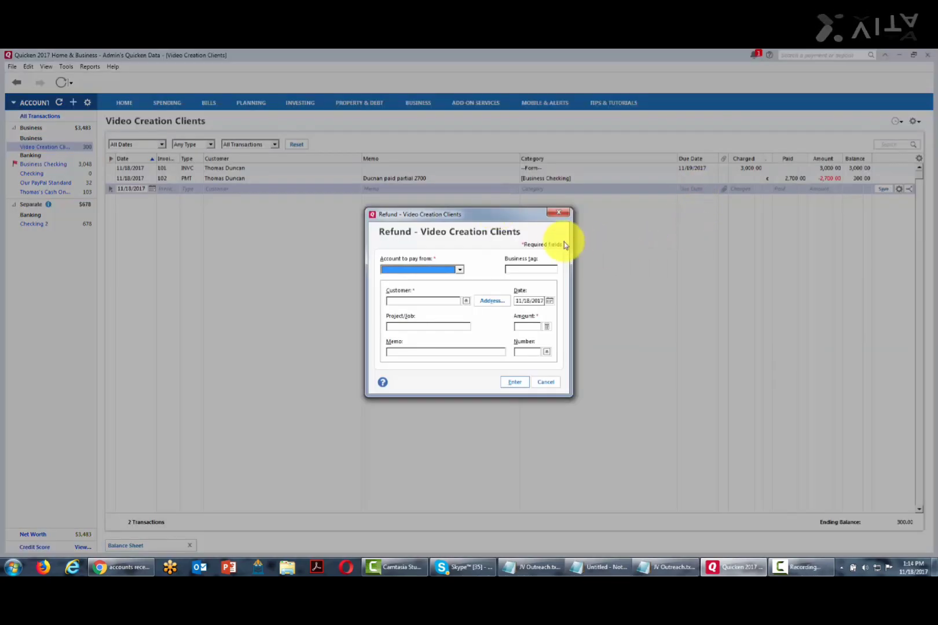
click(460, 270)
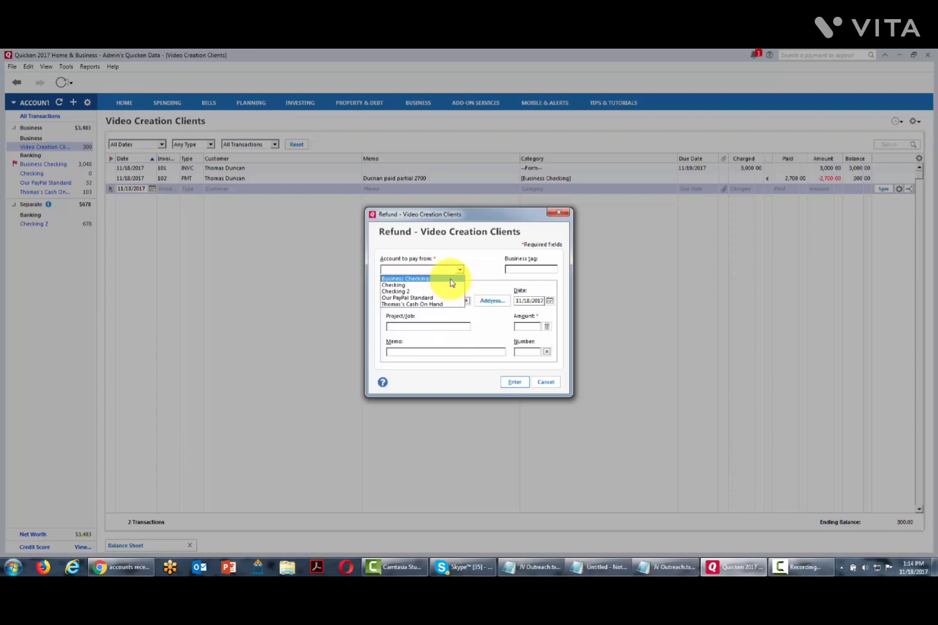
click(447, 280)
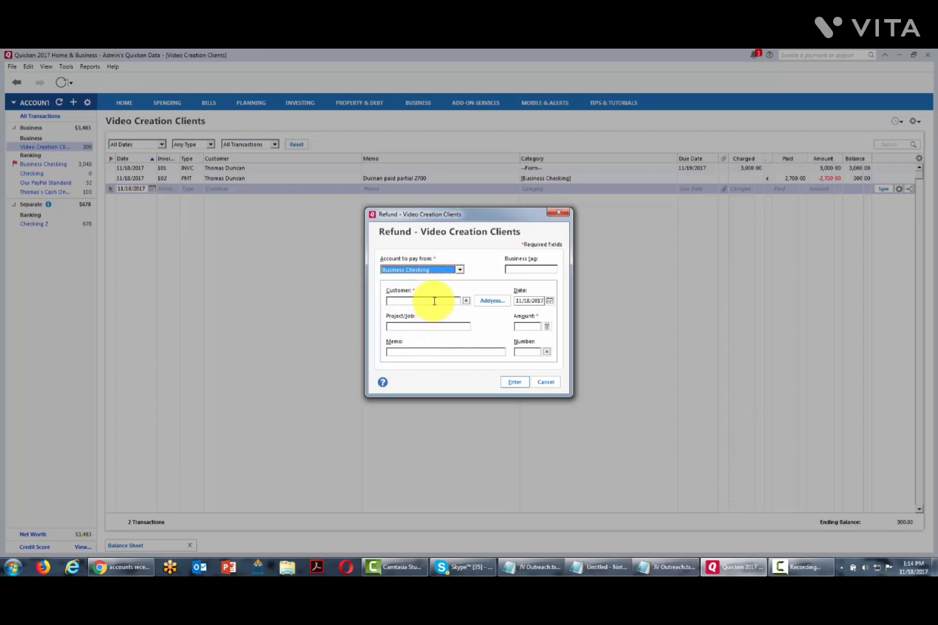
Fill in the refund's customer, the project Quicken Video Creation and the memo "Refund for One Video".
click(466, 302)
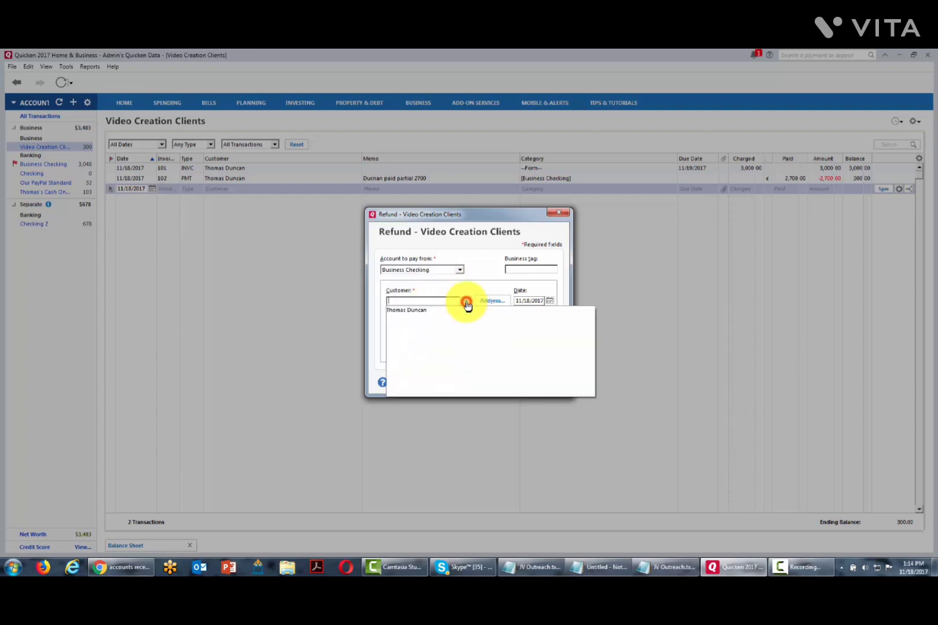
click(406, 312)
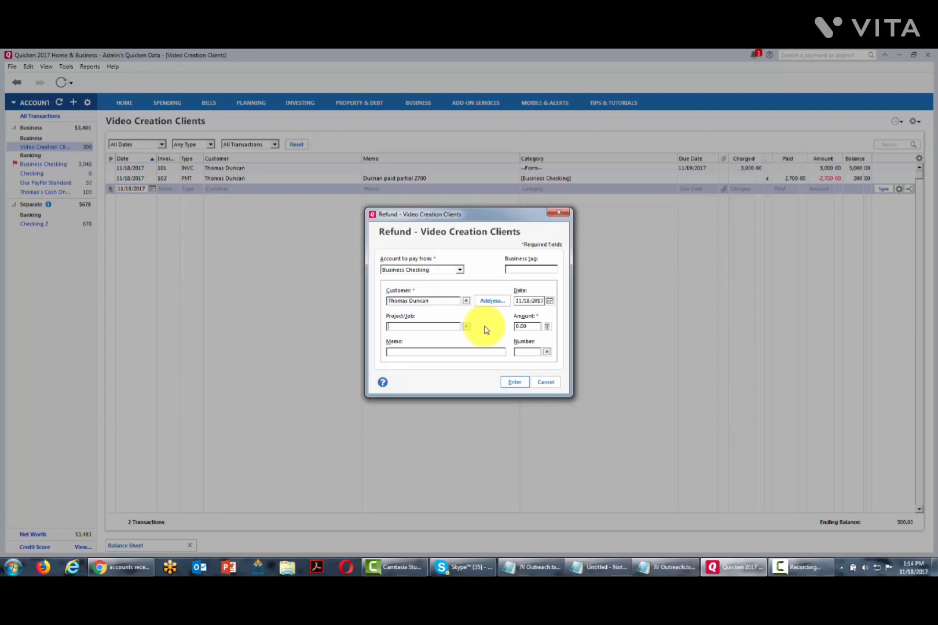
click(467, 327)
click(429, 341)
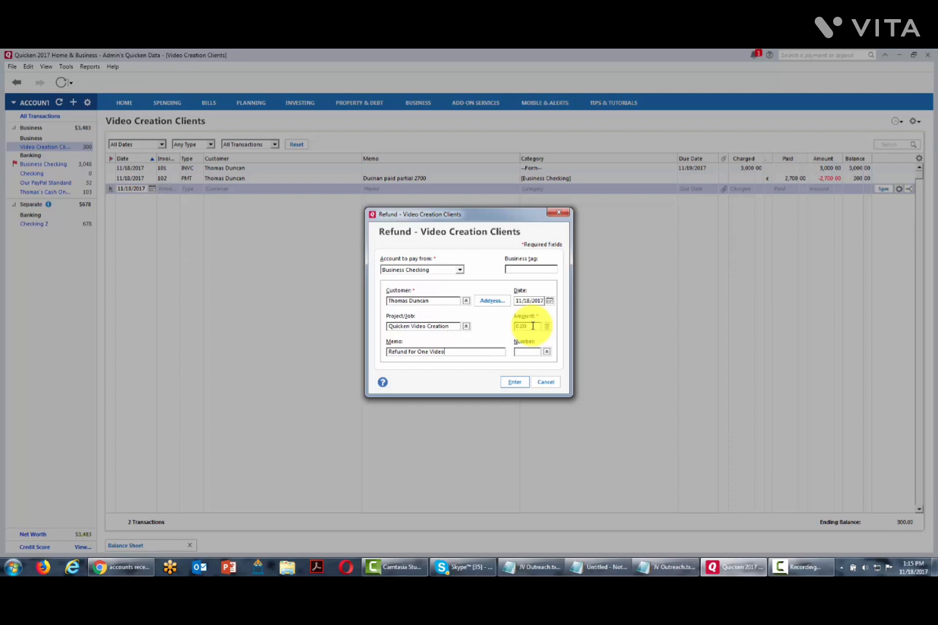
Set the refund amount to 200 and record the refund even though it exceeds the customer's available credits and payments.
click(531, 326)
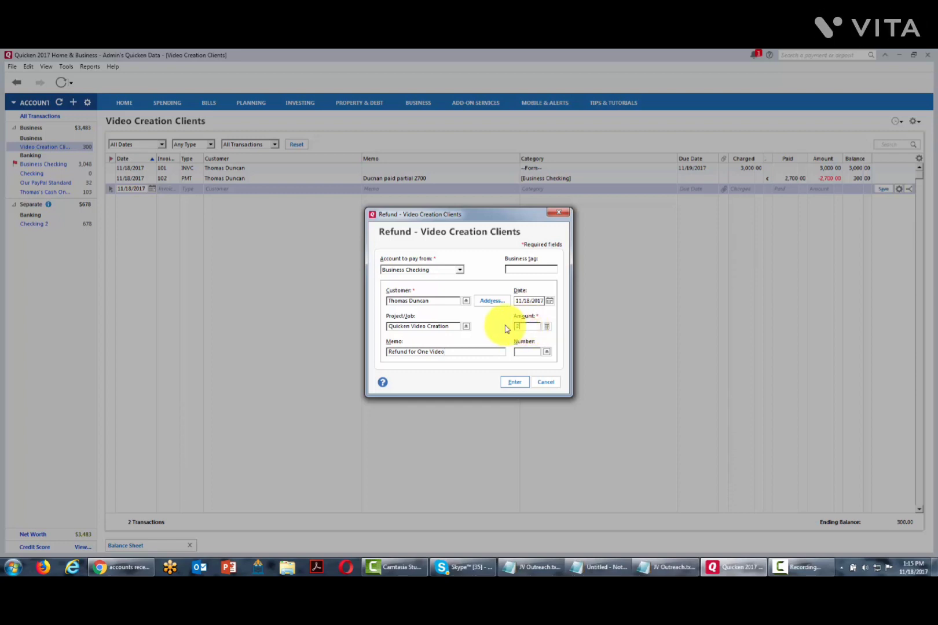
text(2-0)
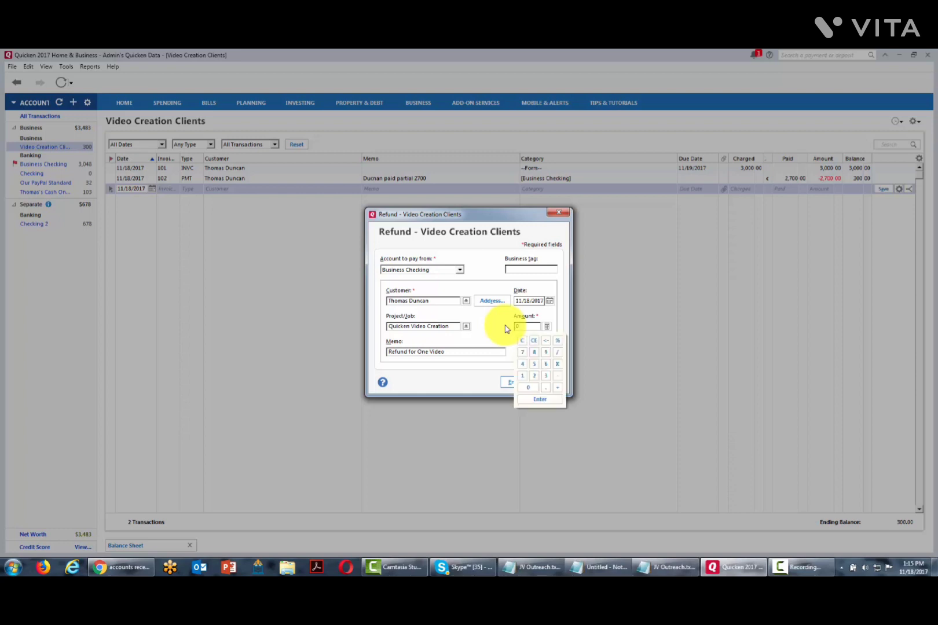
text(00)
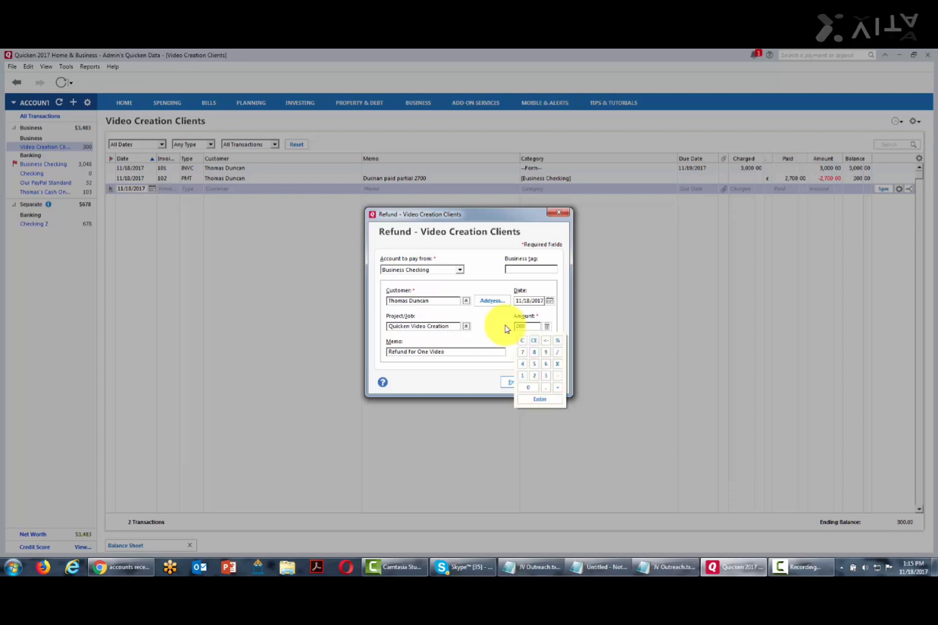
click(539, 399)
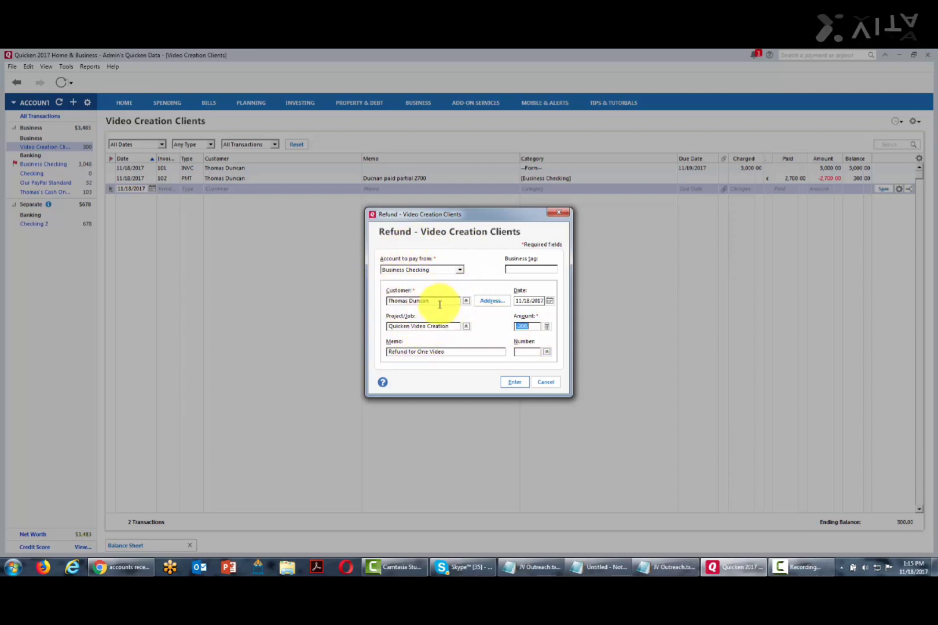
click(514, 383)
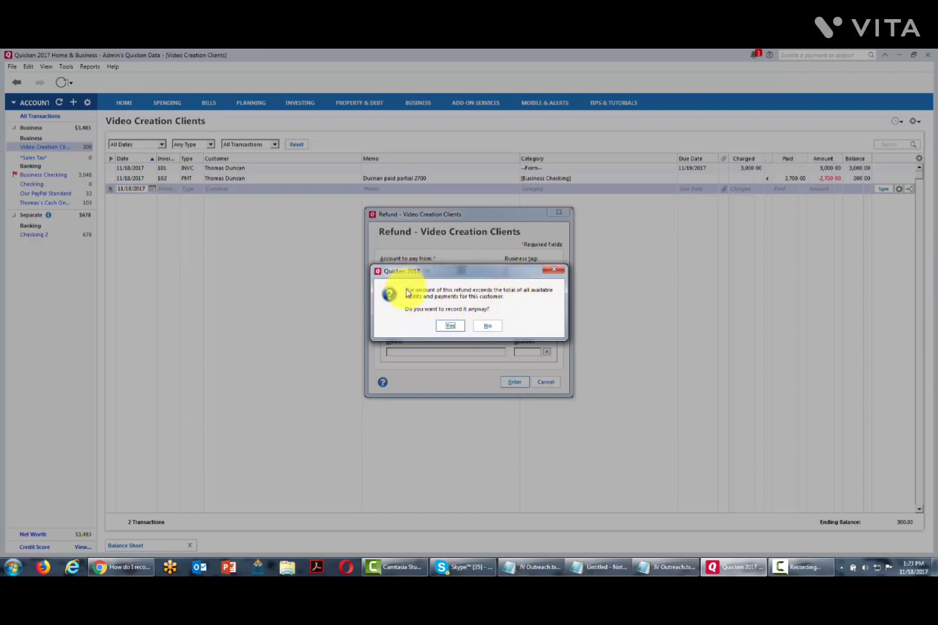
click(450, 327)
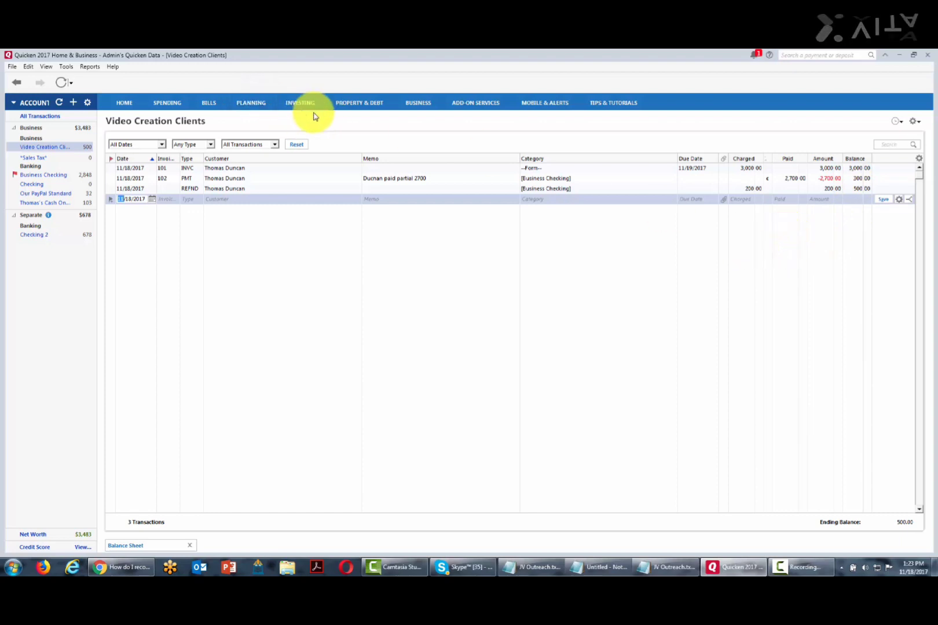
Start a new credit for Video Creation Clients and choose the existing customer for it.
click(412, 104)
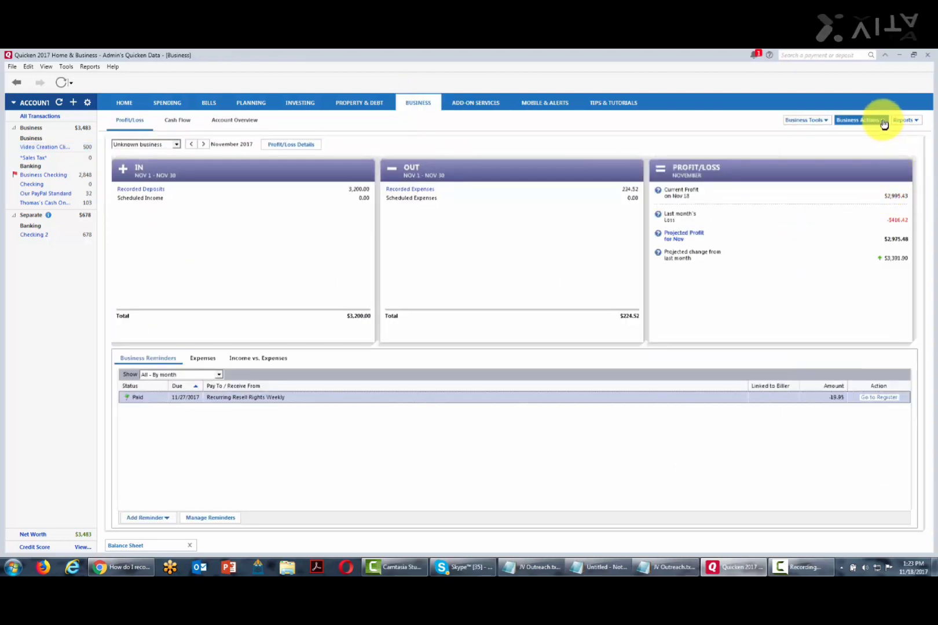
click(883, 121)
mouse_move(857, 158)
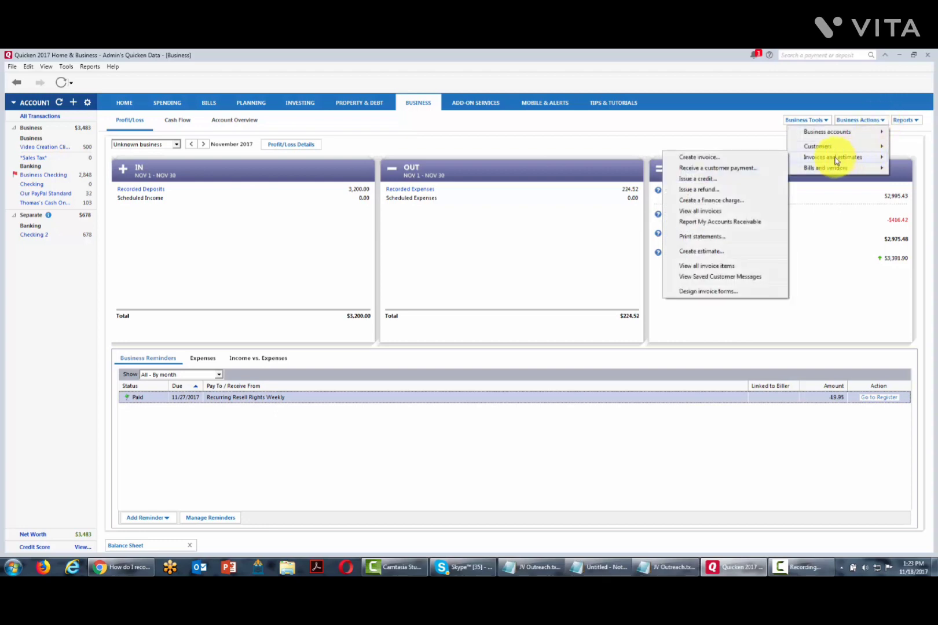
click(700, 179)
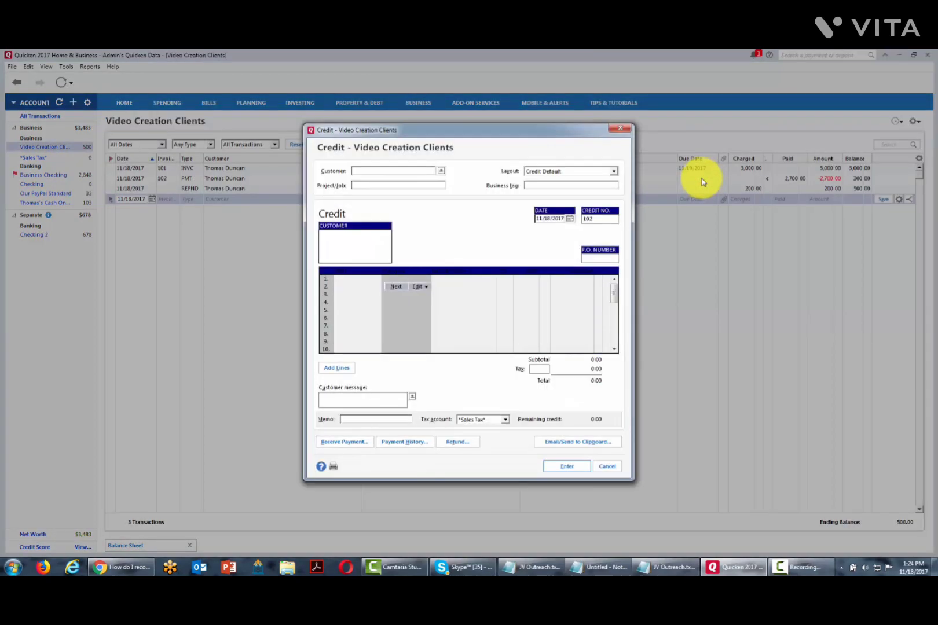
click(440, 170)
click(384, 180)
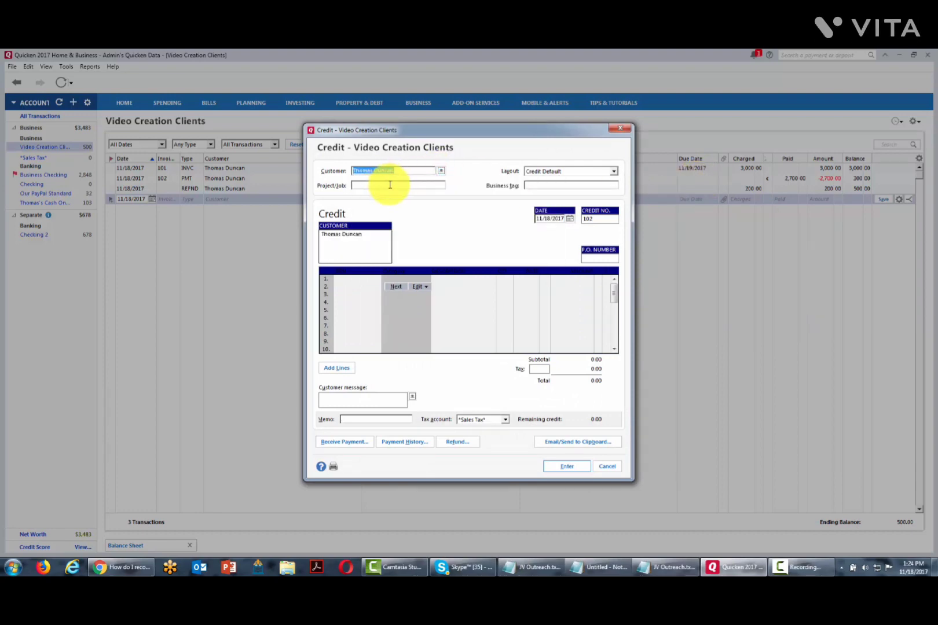
click(406, 186)
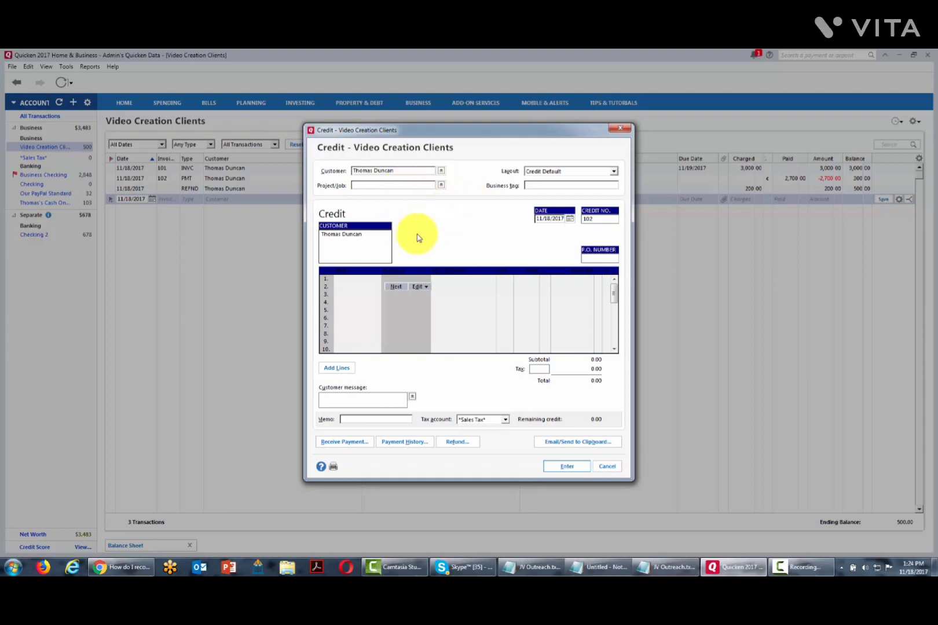
Add a Video Creation line item with an amount of 200.00 to the credit and record it.
click(357, 281)
click(375, 279)
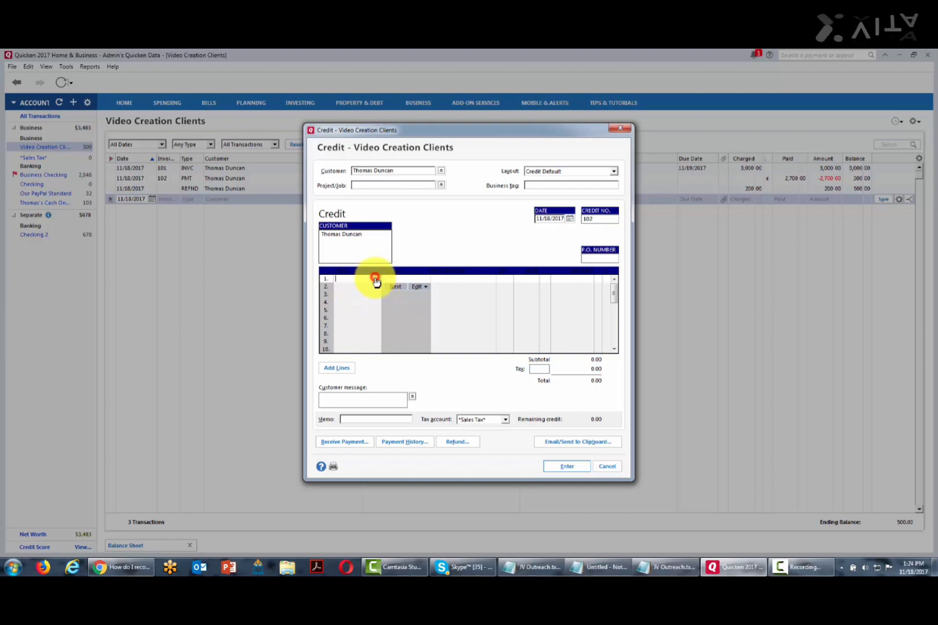
click(367, 300)
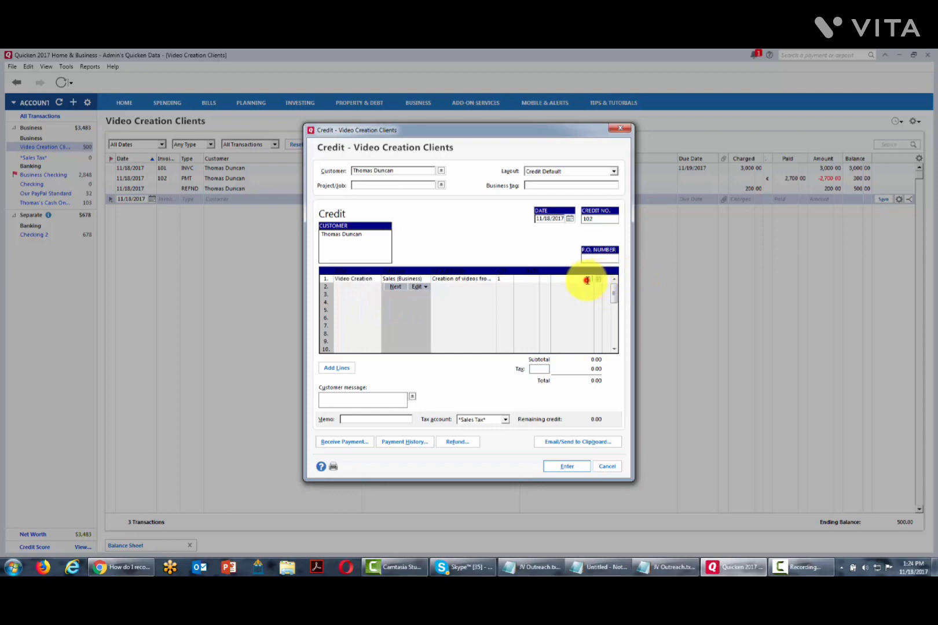
text(200 00)
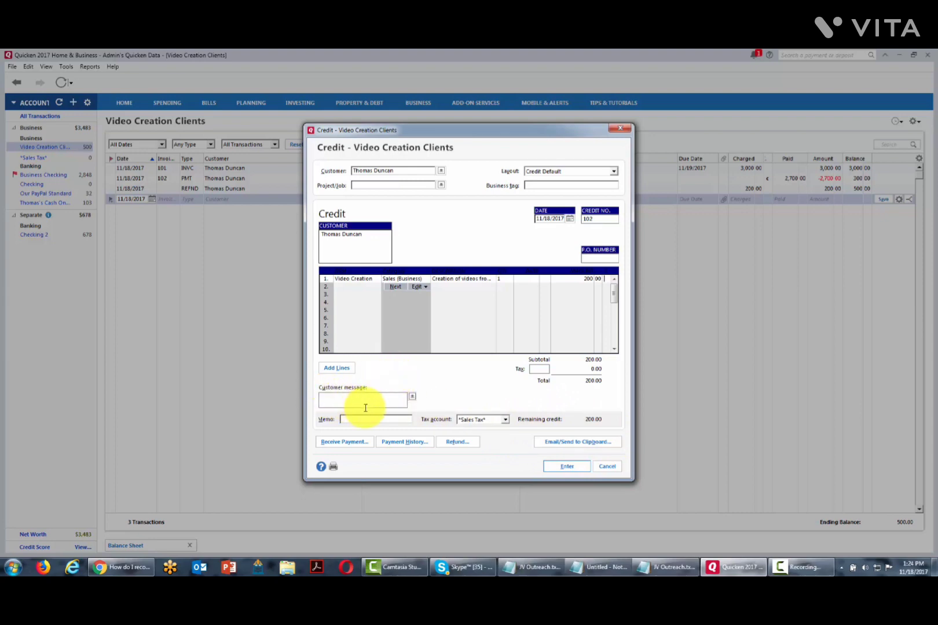
click(568, 472)
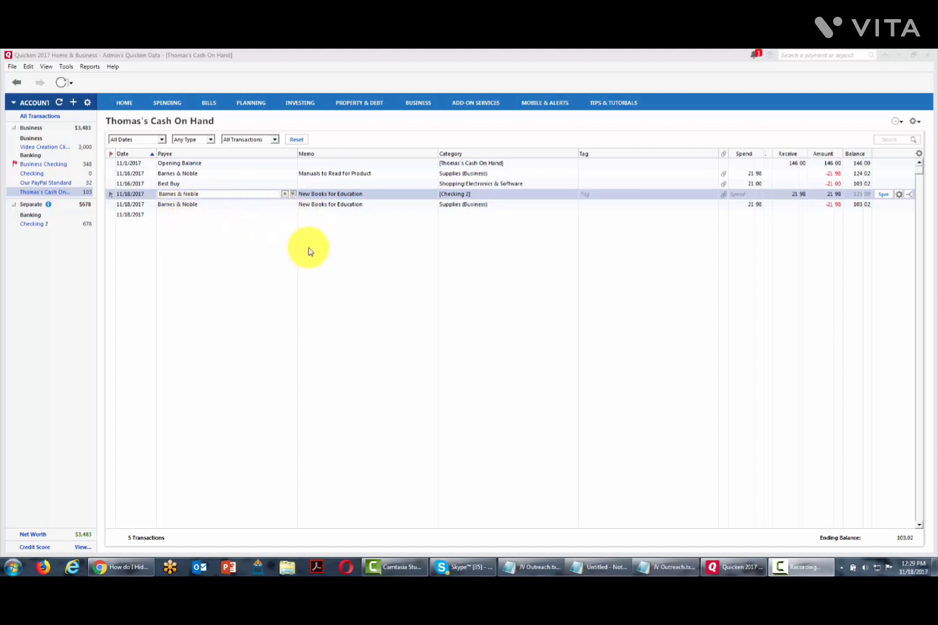
Clear the payee of the 11/18/2017 transfer from Checking 2 in the Cash On Hand register and save the transaction.
click(235, 193)
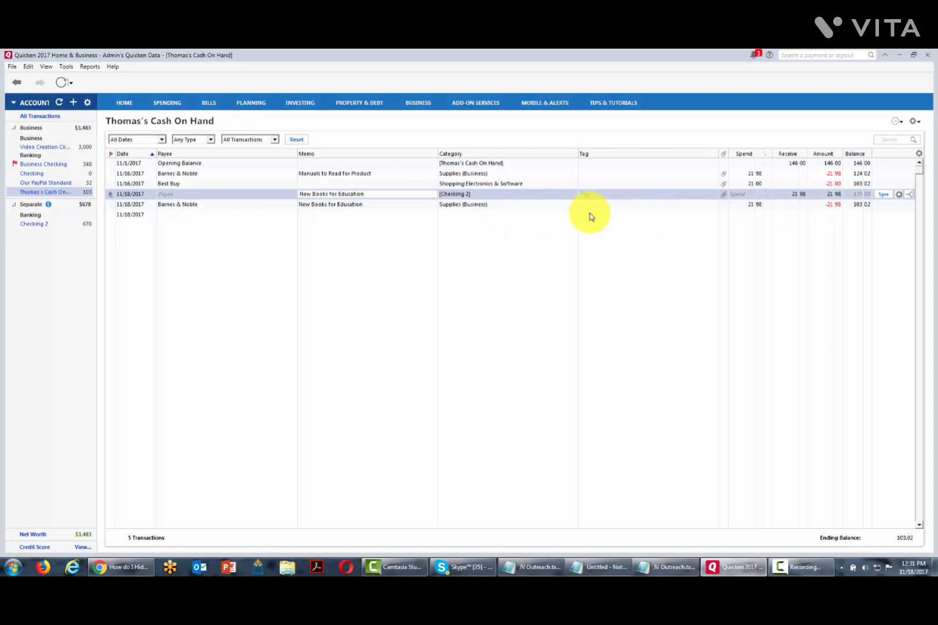
click(885, 196)
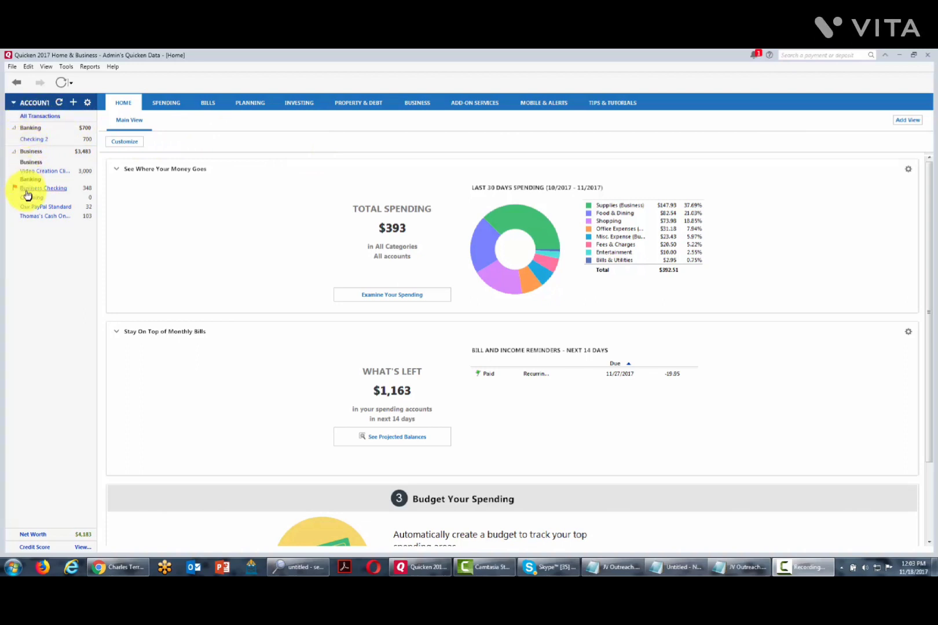
View the Checking 2 account register and run the business Balance Sheet report.
click(36, 139)
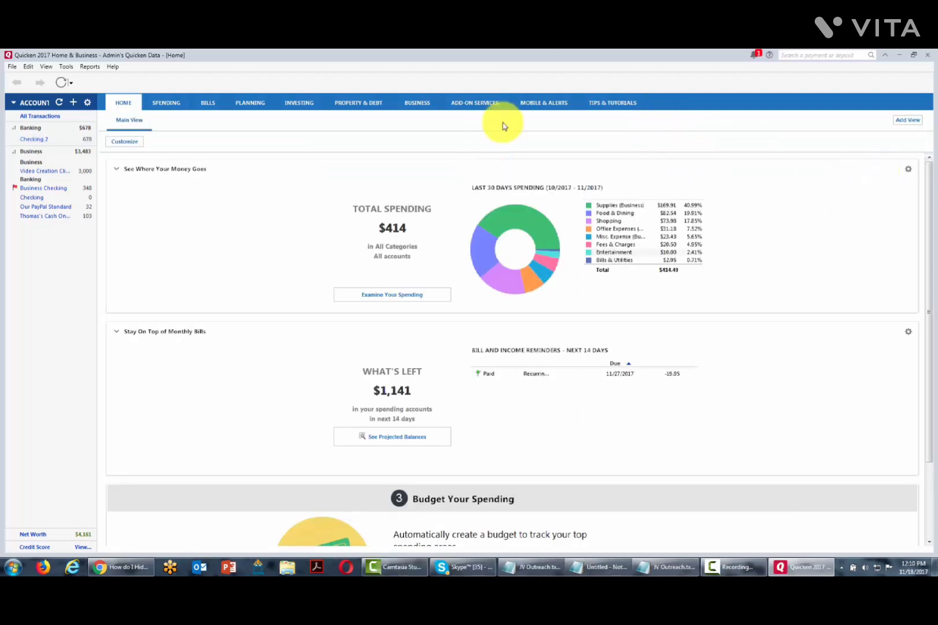
click(90, 67)
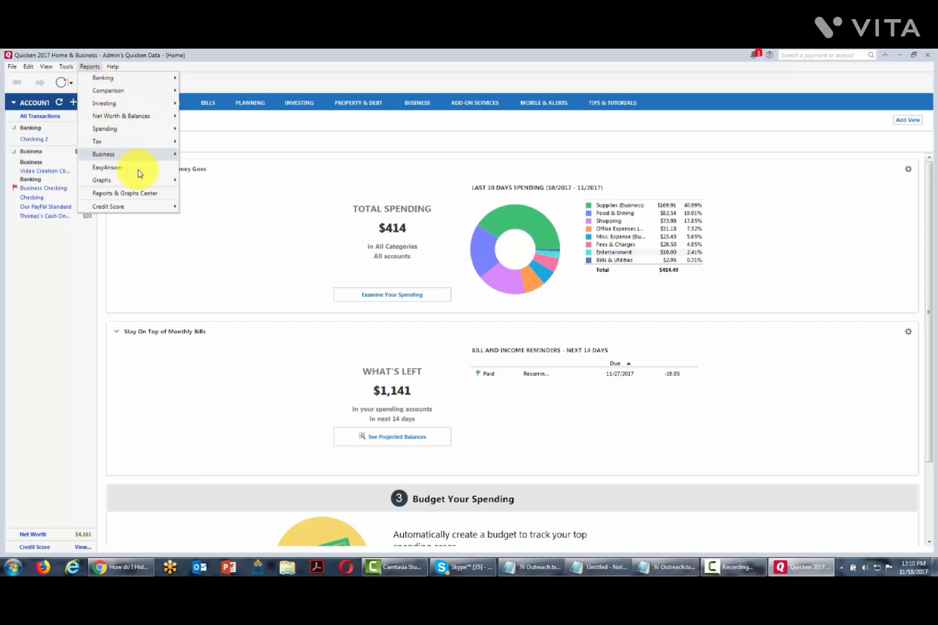
mouse_move(146, 156)
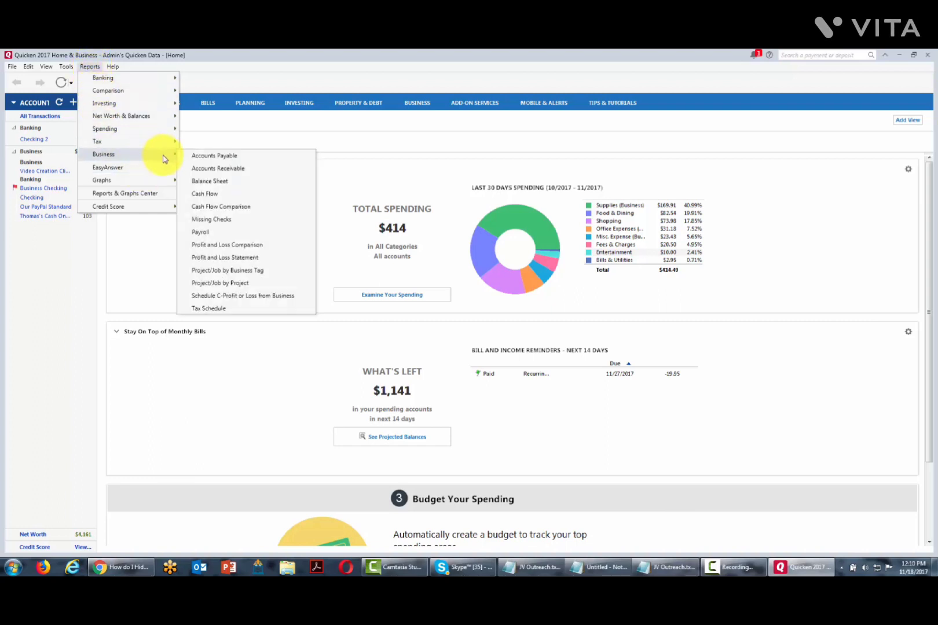
click(227, 185)
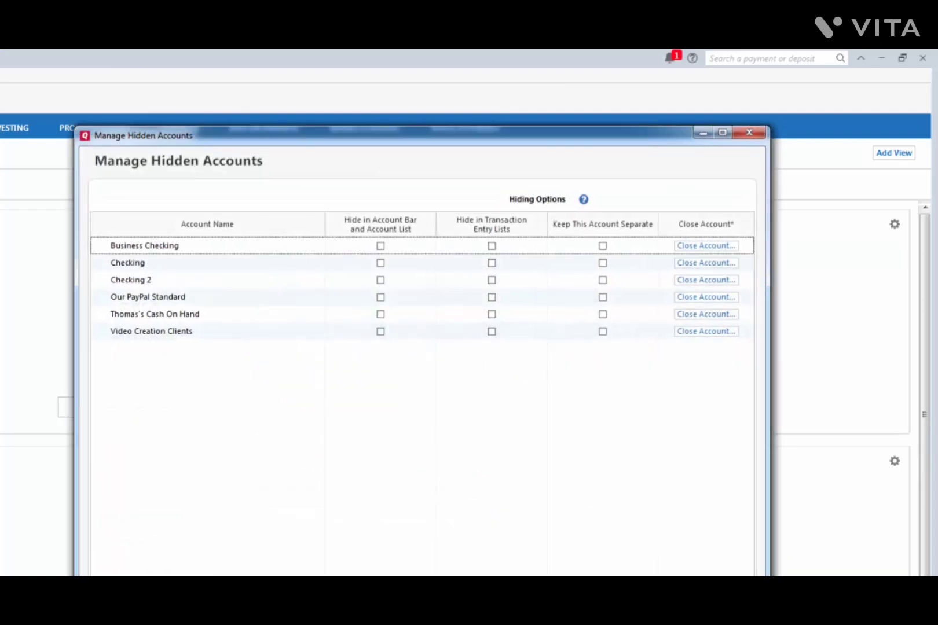
Set the Checking 2 account to be kept separate and run the business Balance Sheet report again.
click(603, 280)
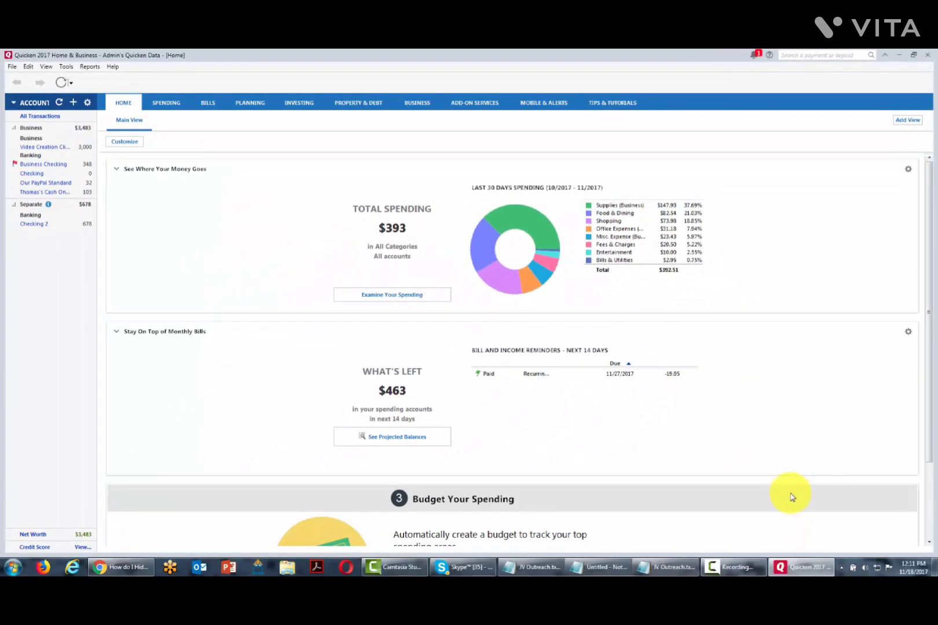
click(86, 66)
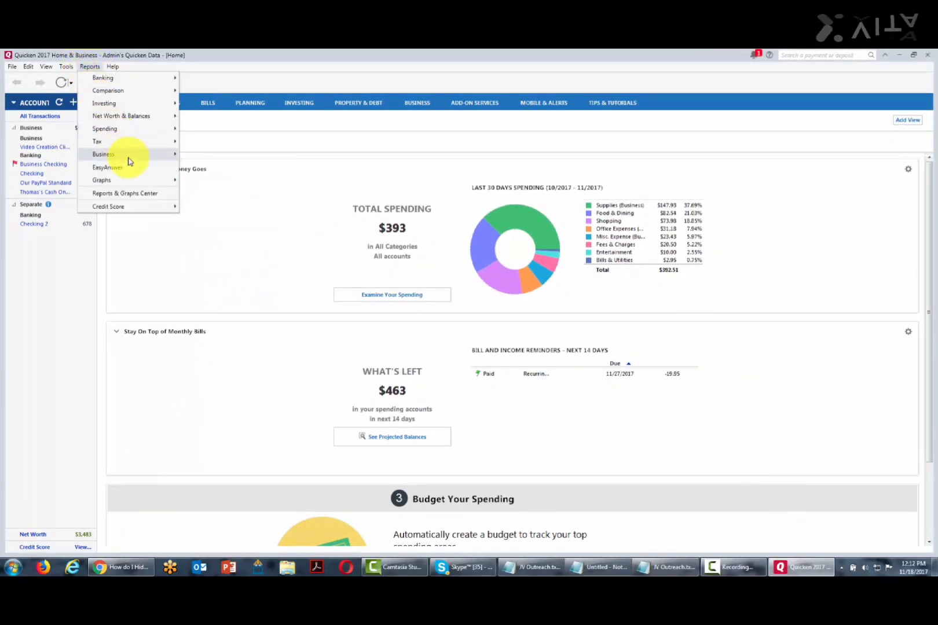
mouse_move(129, 161)
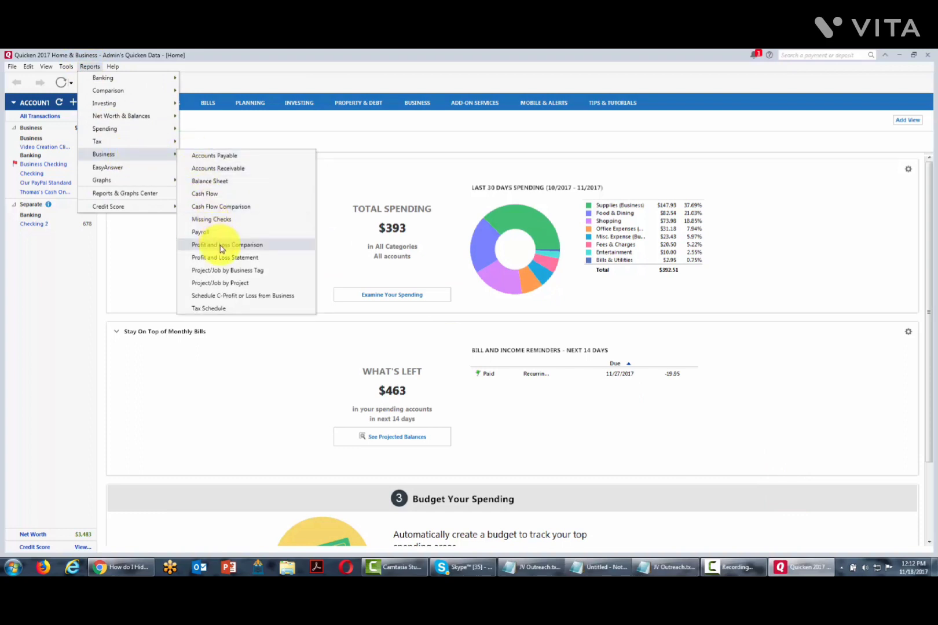
click(225, 181)
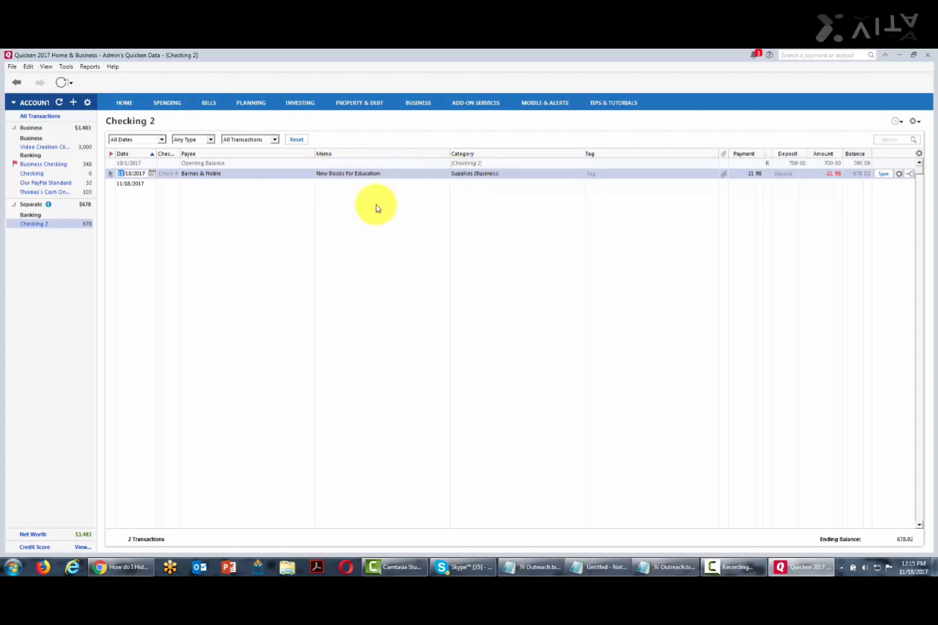
Recategorize the Barnes & Noble payment in Checking 2 as a transfer to the Cash On Hand account and save it.
click(576, 176)
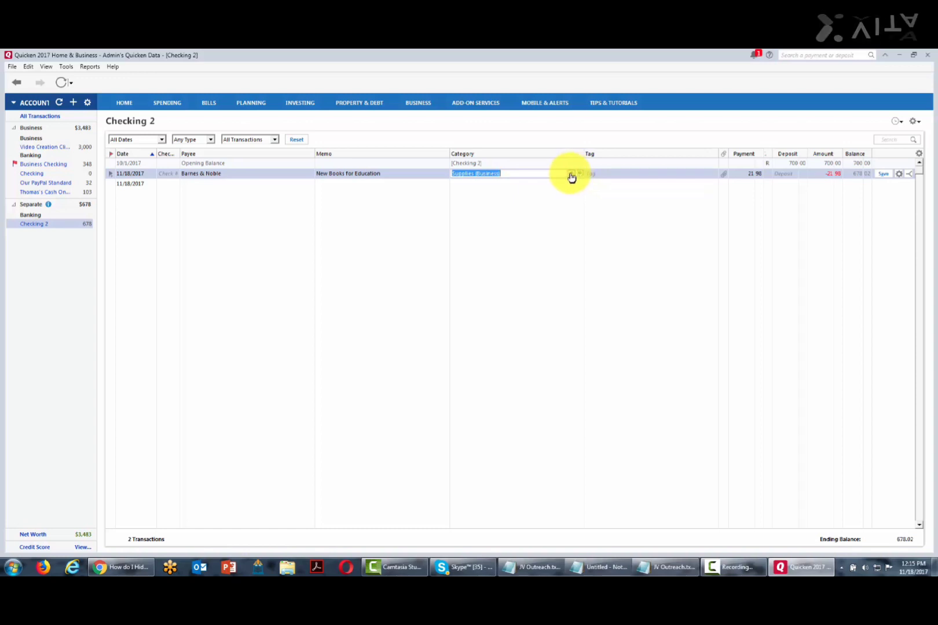
click(571, 174)
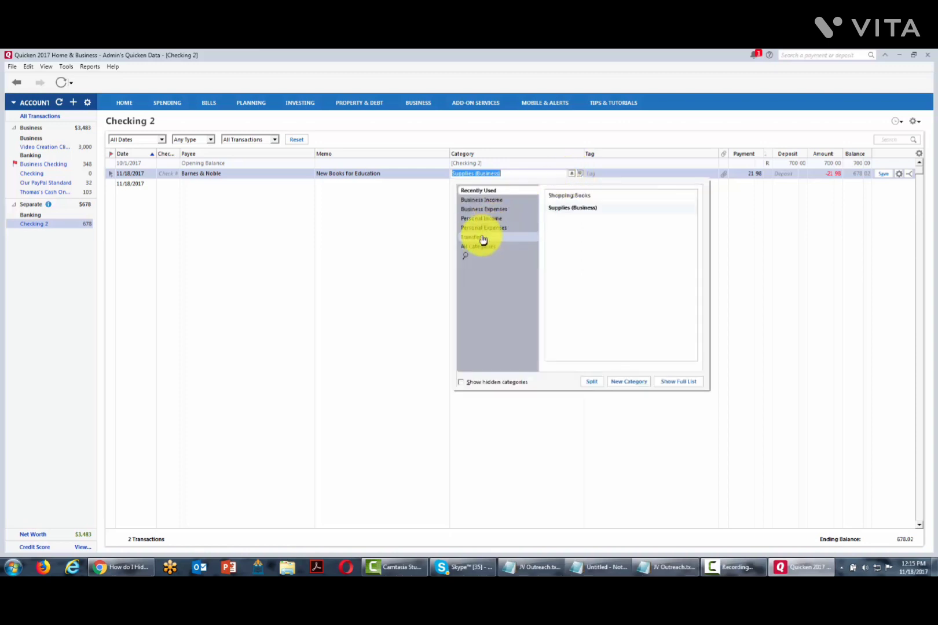
click(481, 238)
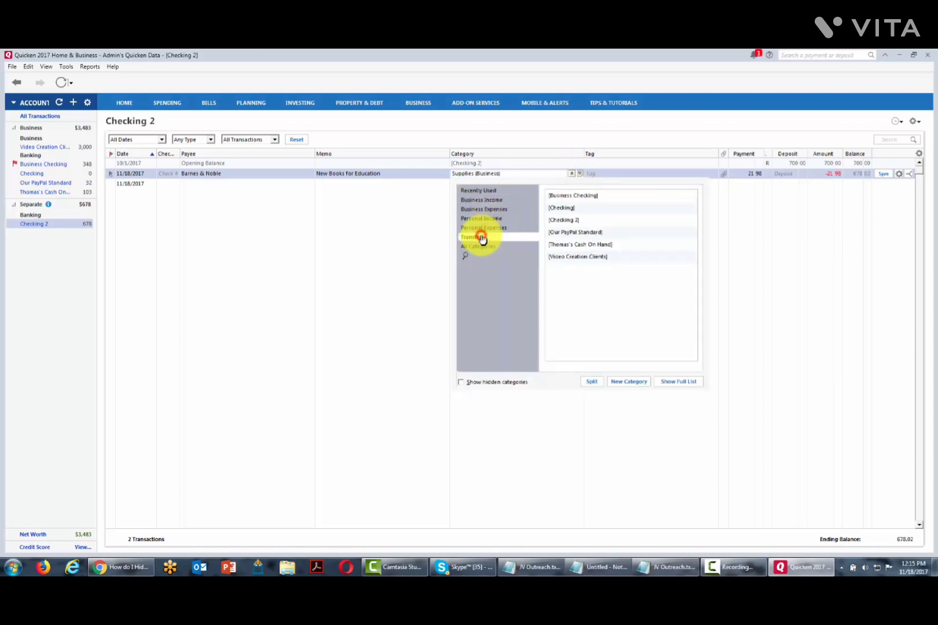
click(569, 245)
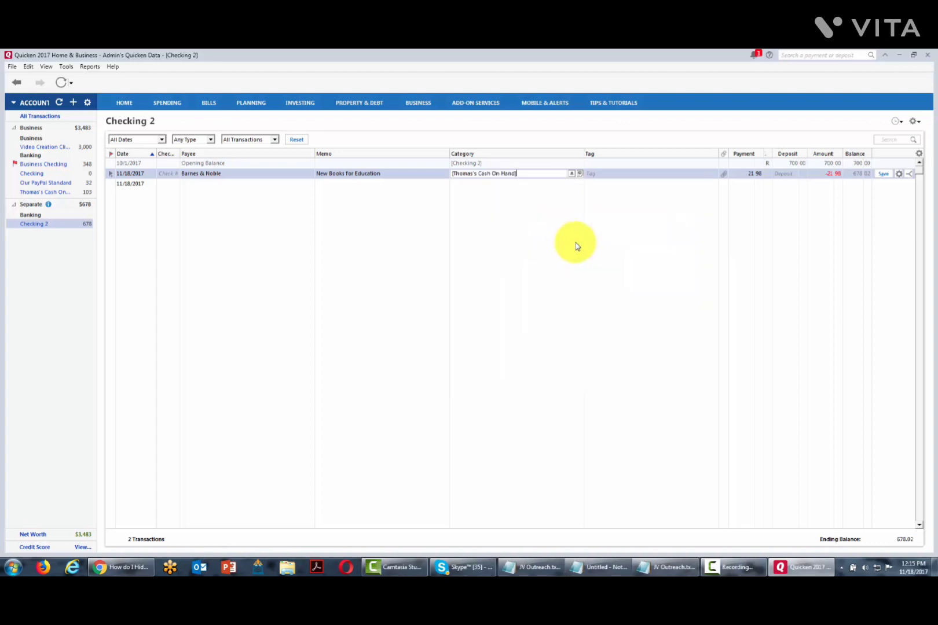
click(882, 175)
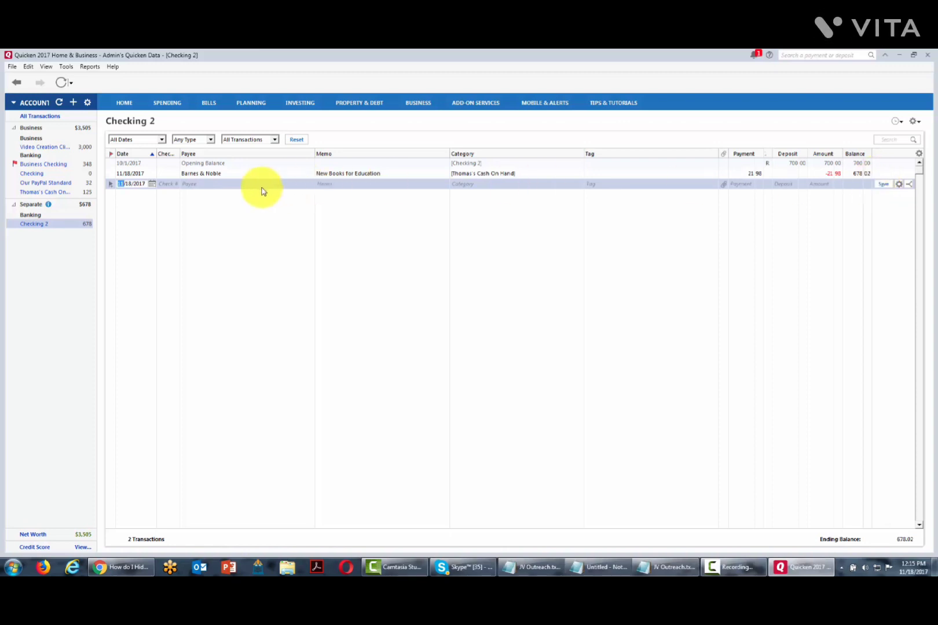
Add a Barnes & Noble expense of 21.98 under Supplies (Business) to the Cash On Hand register and save it.
click(57, 193)
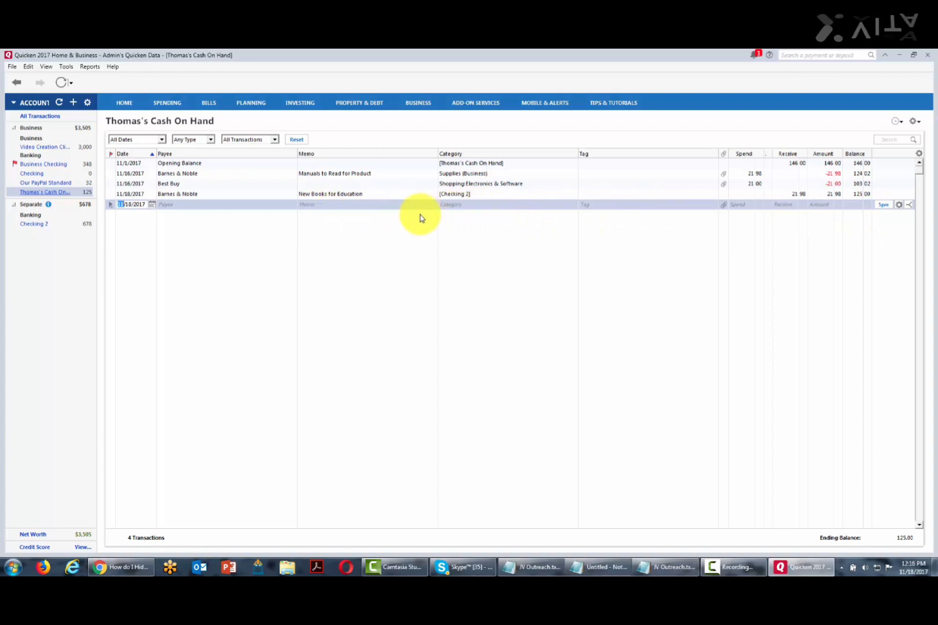
click(200, 205)
text(barnes & Noble)
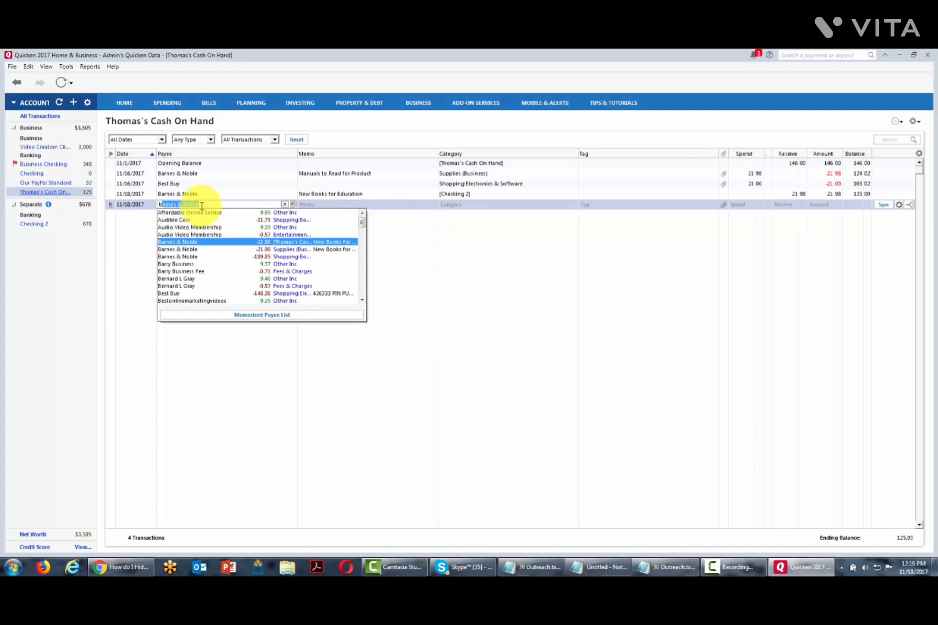
click(503, 205)
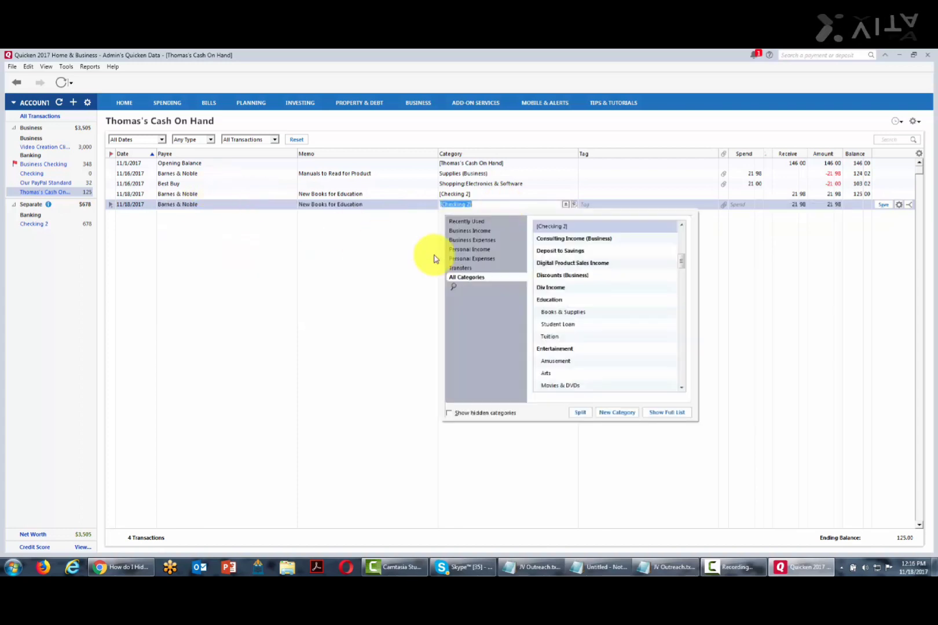
click(488, 246)
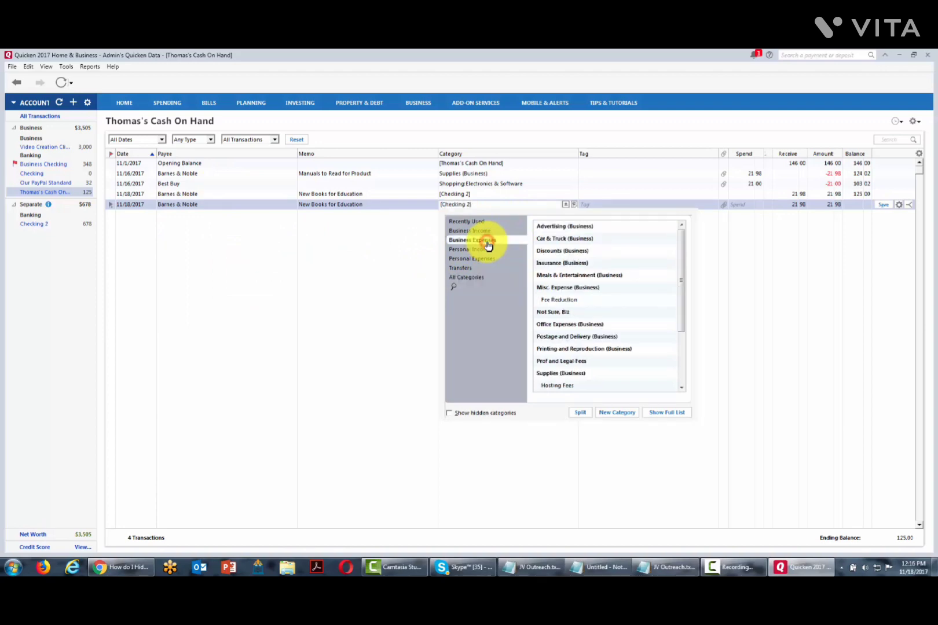
scroll(561, 316, down, 1)
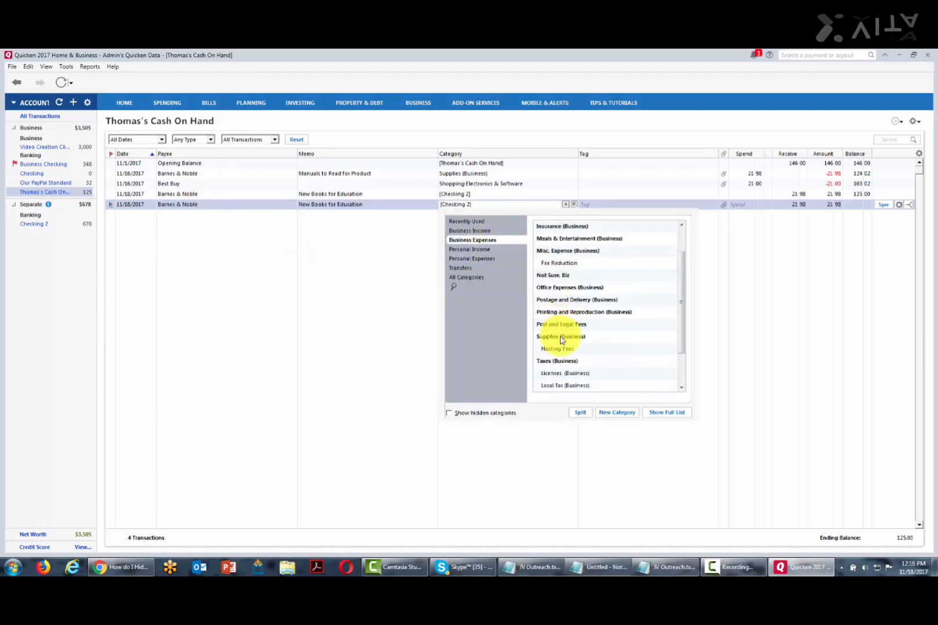
click(561, 337)
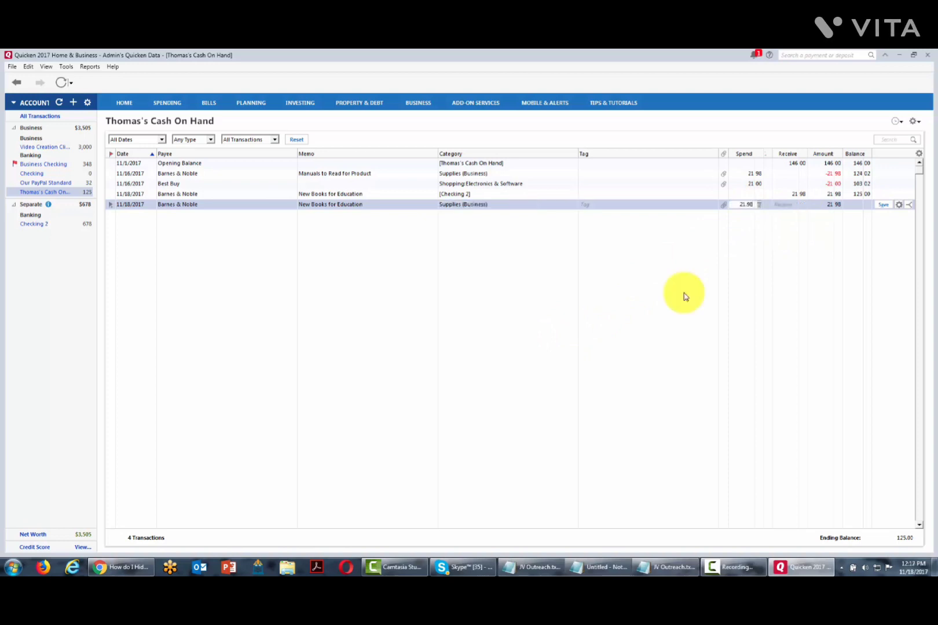
click(883, 207)
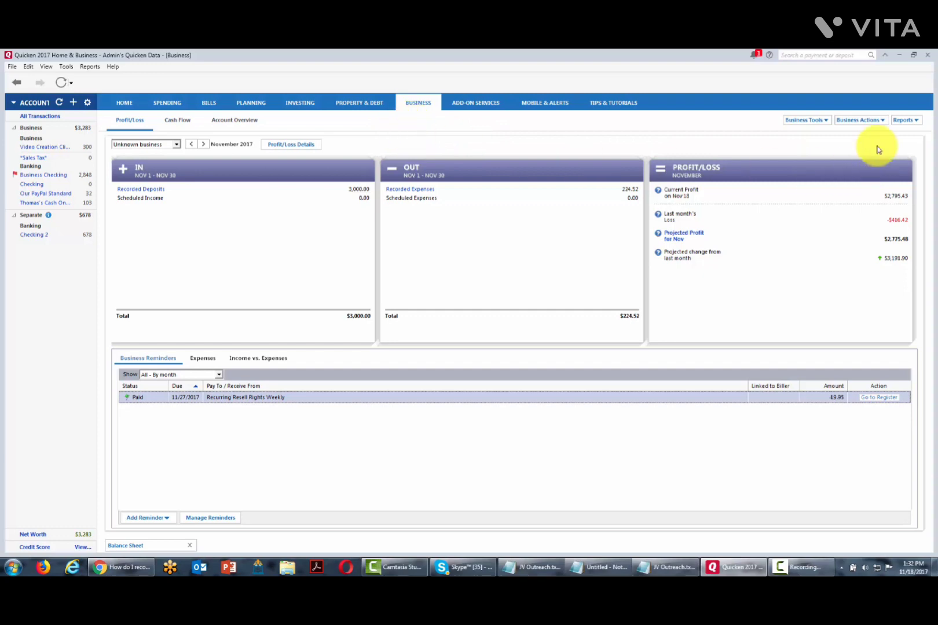
Issue a credit to the customer for a Video Editing item under Sales (Business), quantity 1, amount 300.00, and record it.
click(882, 121)
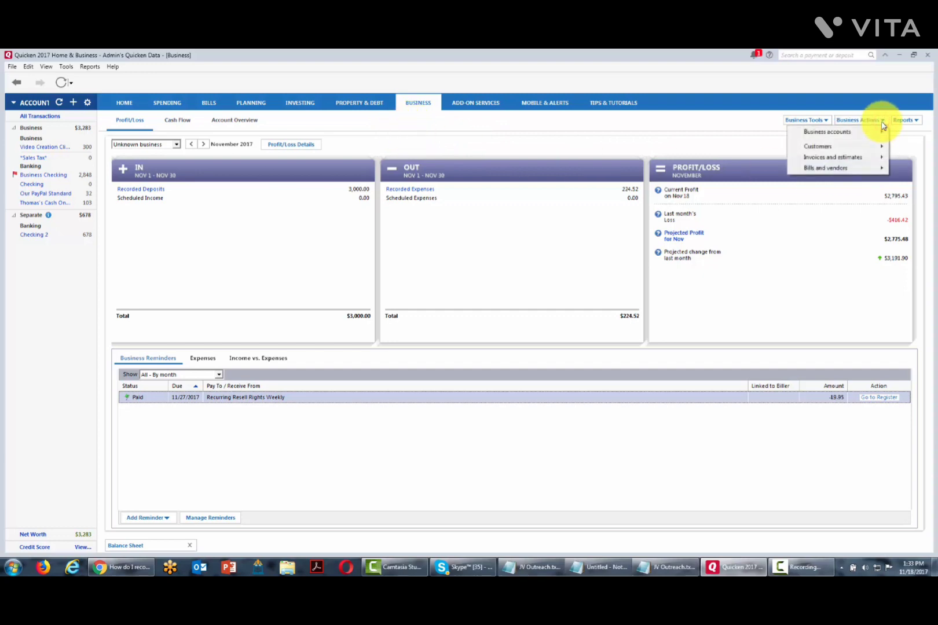
mouse_move(862, 159)
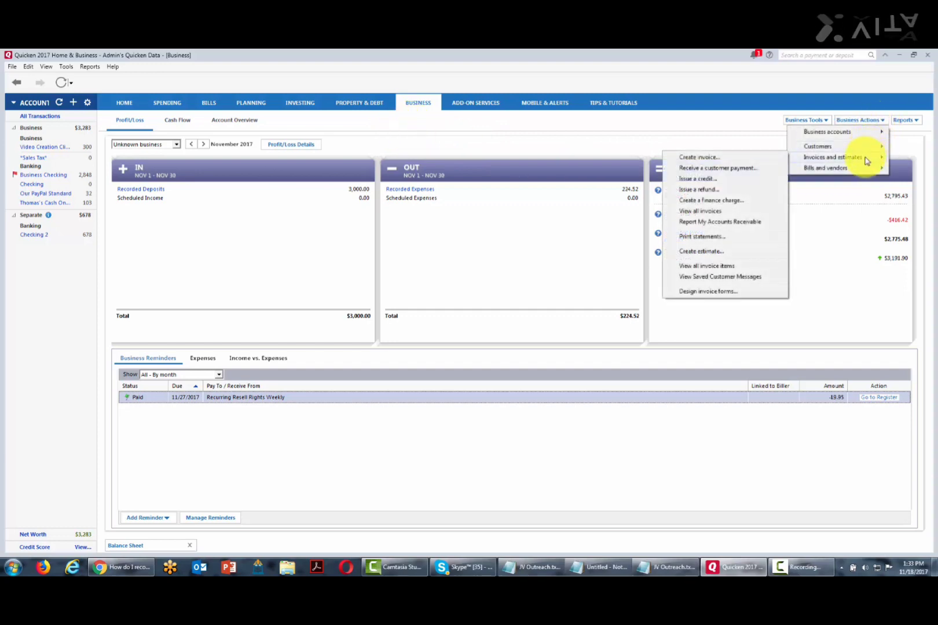
click(687, 180)
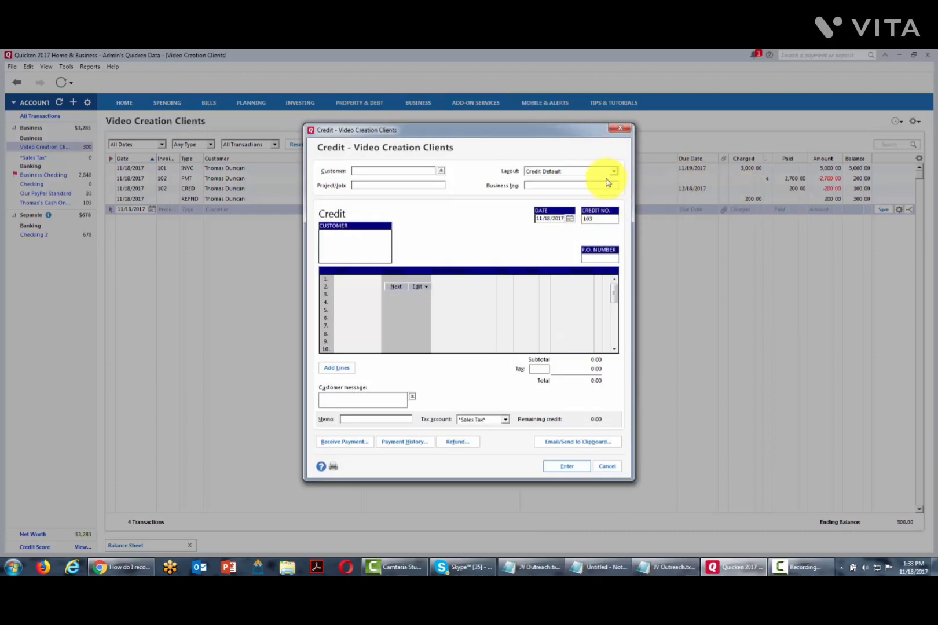
click(441, 173)
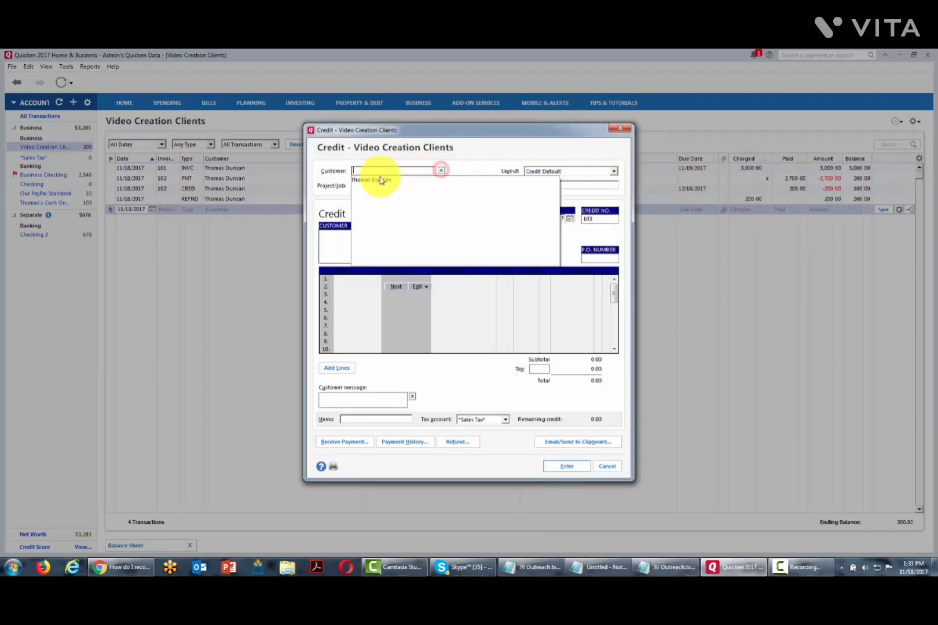
click(379, 178)
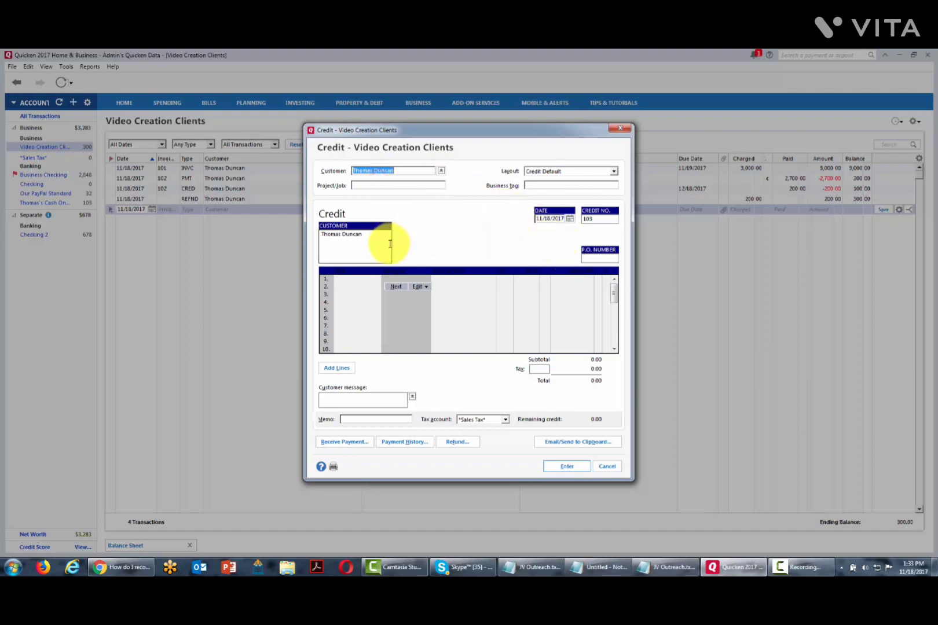
key(Tab)
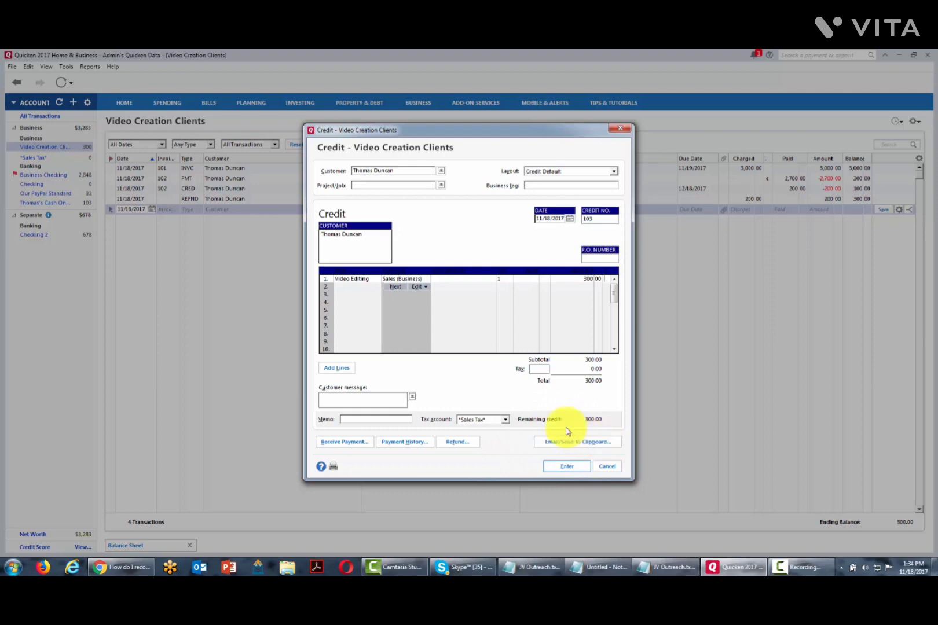
click(566, 467)
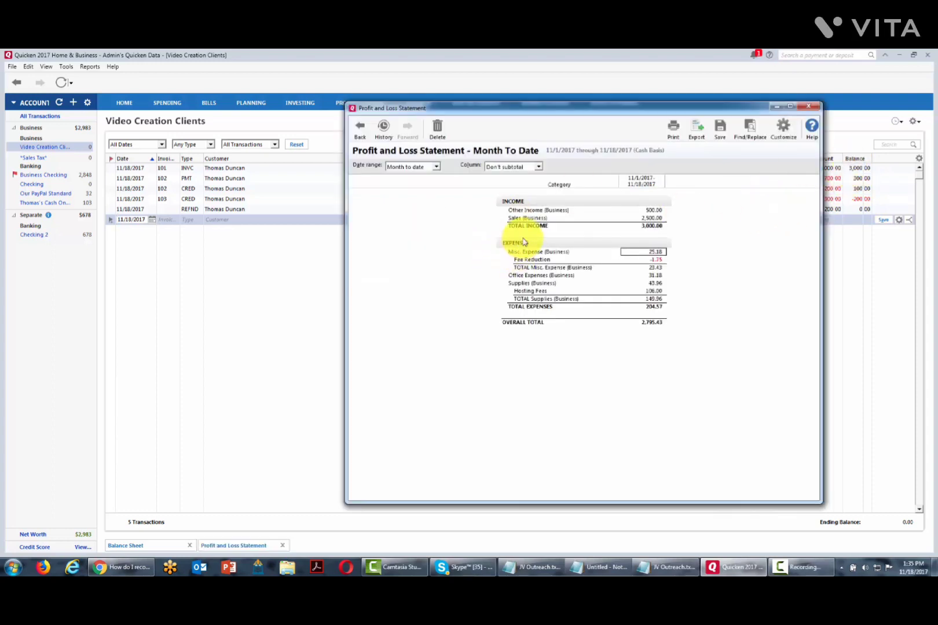
Drill down into the Sales (Business) amount in the month-to-date Profit and Loss Statement.
click(653, 218)
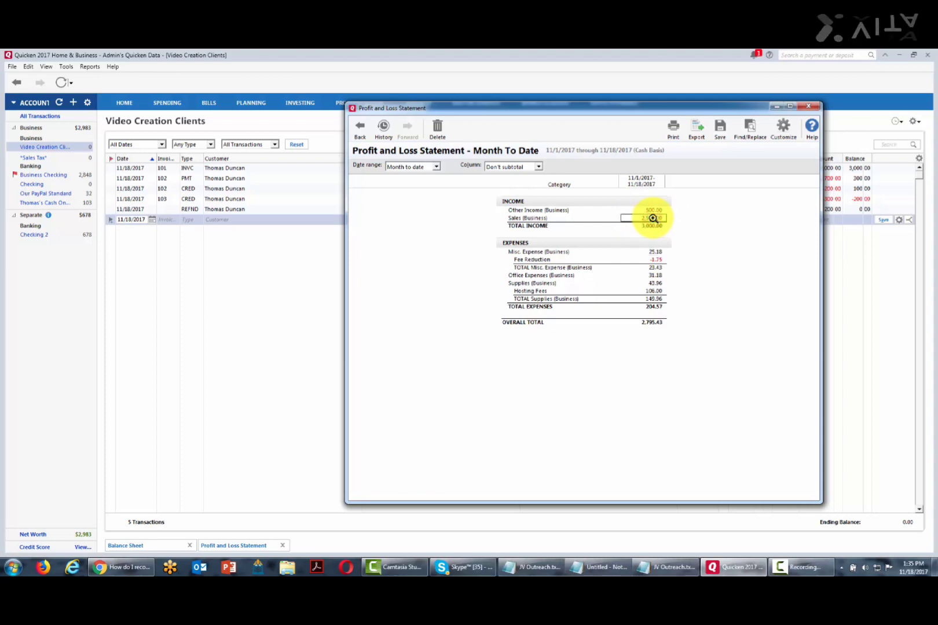
double_click(653, 219)
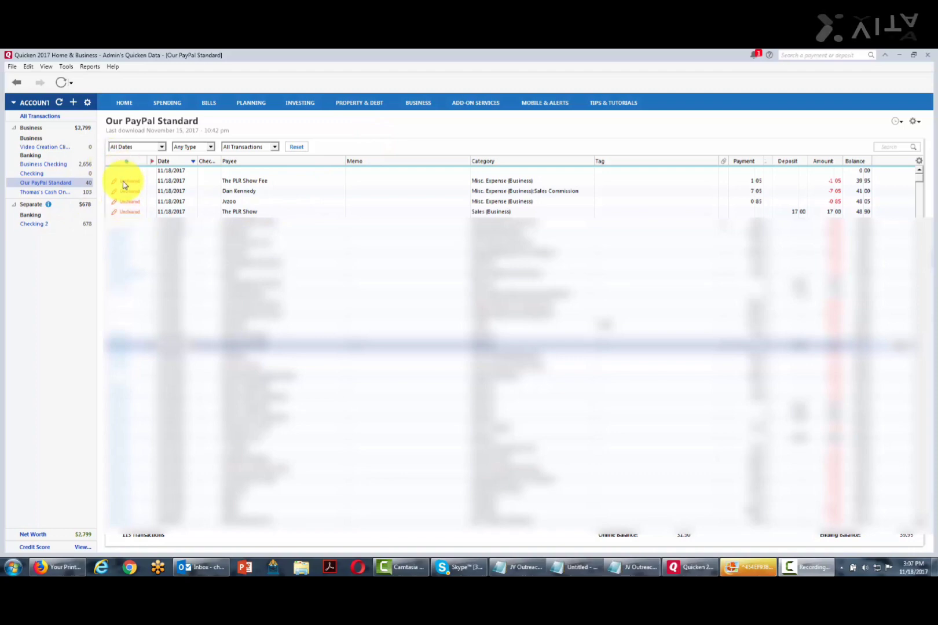
Review the uncleared 11/18/2017 sale, fee and commission transactions in the Our PayPal Standard register.
mouse_move(125, 193)
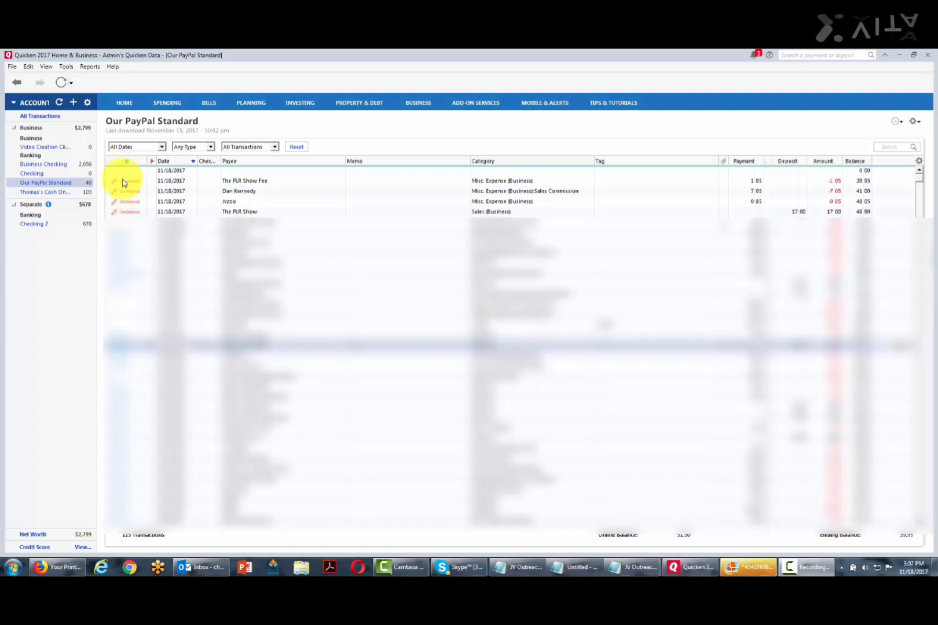
mouse_move(133, 214)
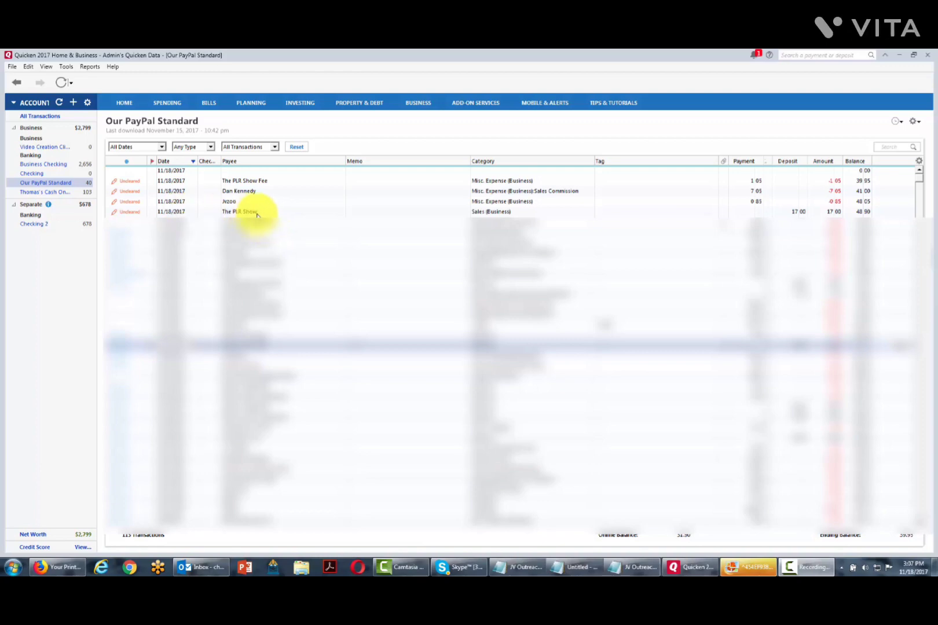
click(230, 211)
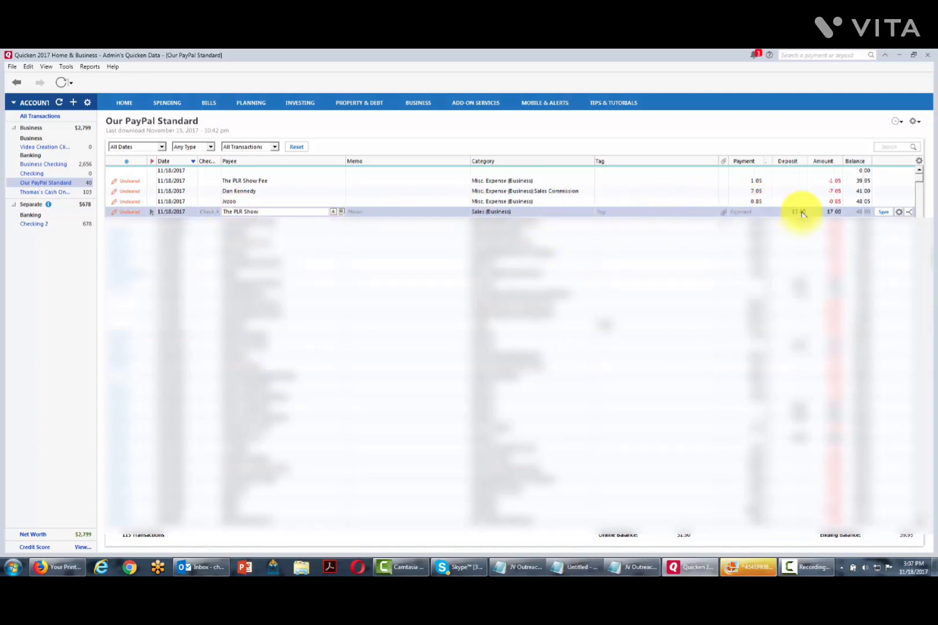
click(247, 203)
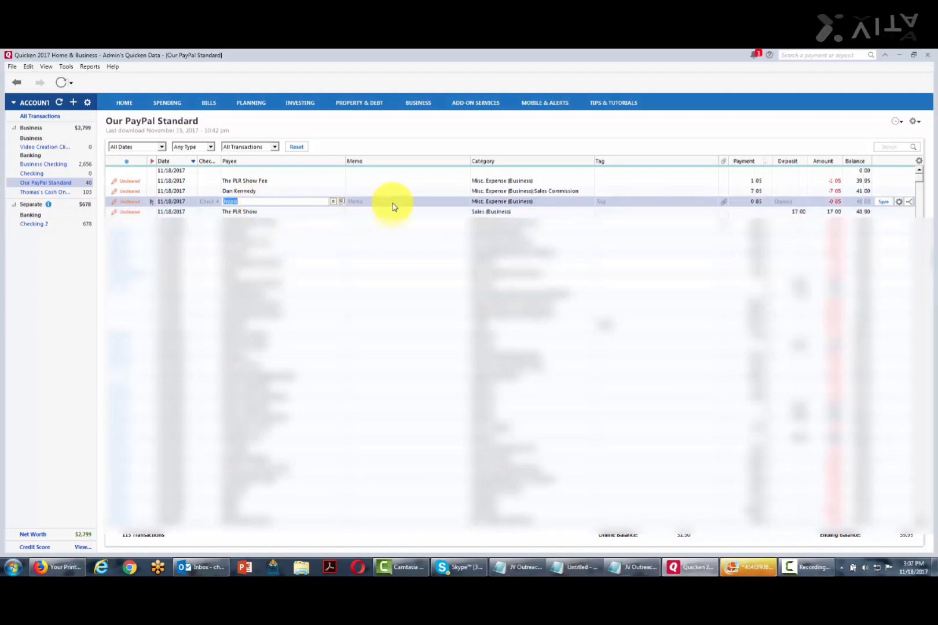
click(288, 182)
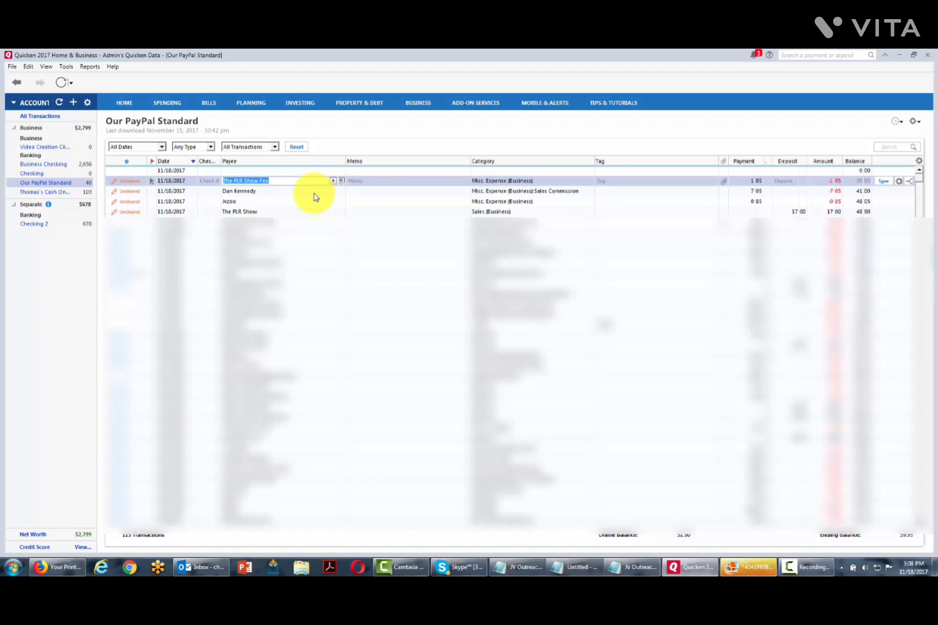
click(271, 191)
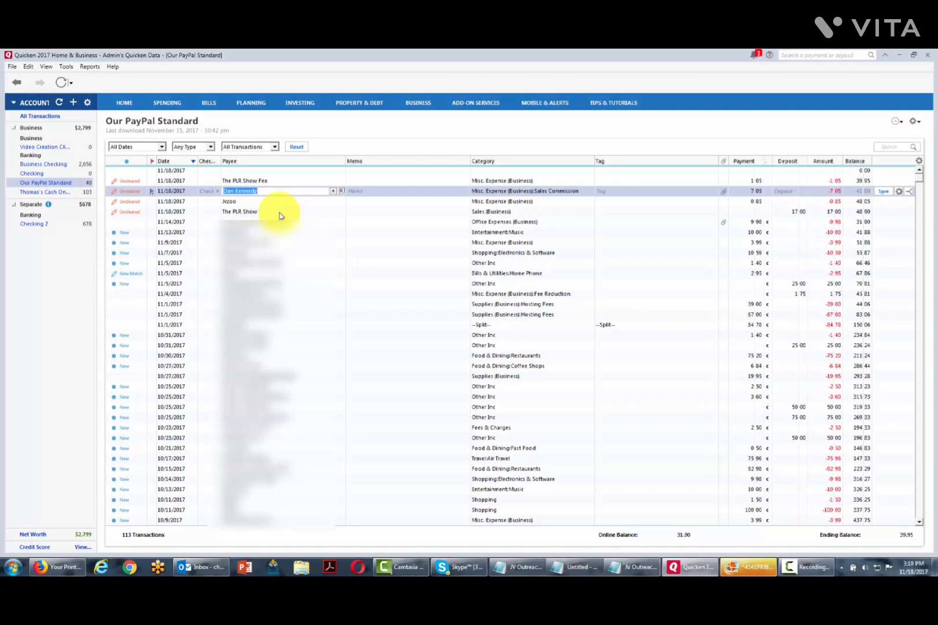
Change the payee of The PLR Show Fee transaction to Paypal.
click(269, 181)
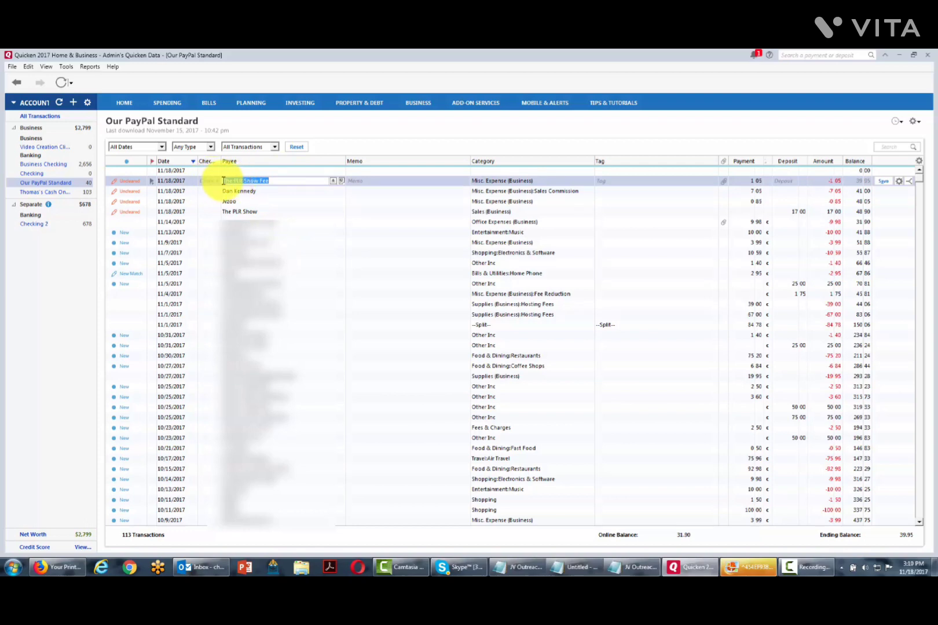
drag(224, 181, 283, 181)
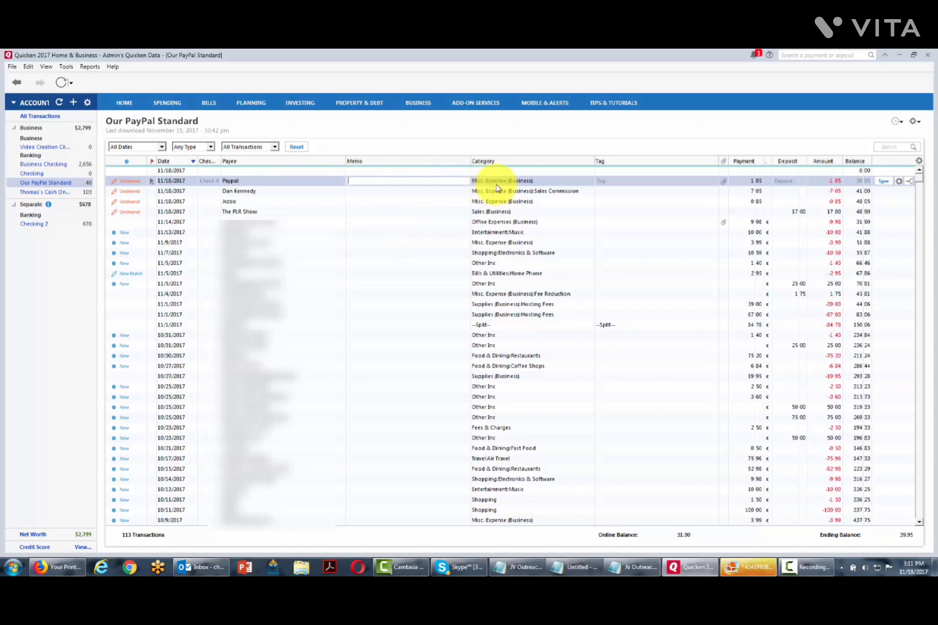
Create a Transaction Fee subcategory under Misc. Expense (Business) for the 11/18/2017 Paypal transaction and save the transaction with it.
click(519, 181)
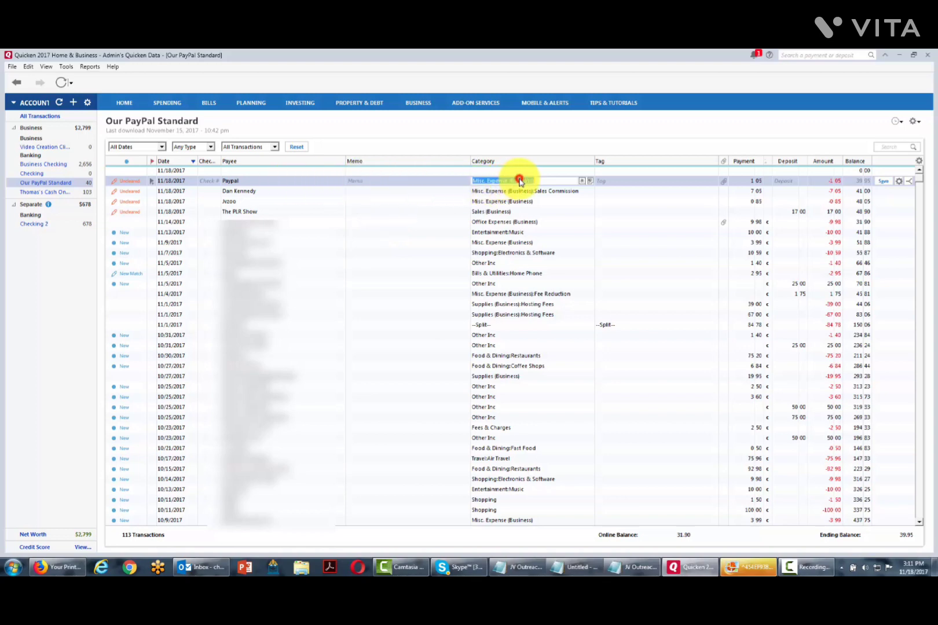
click(582, 182)
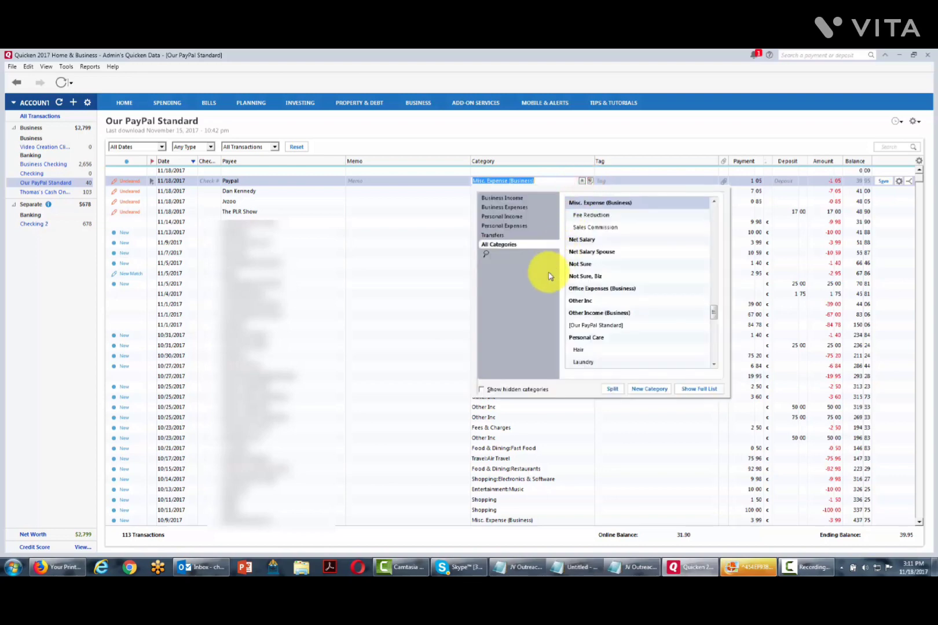
click(502, 210)
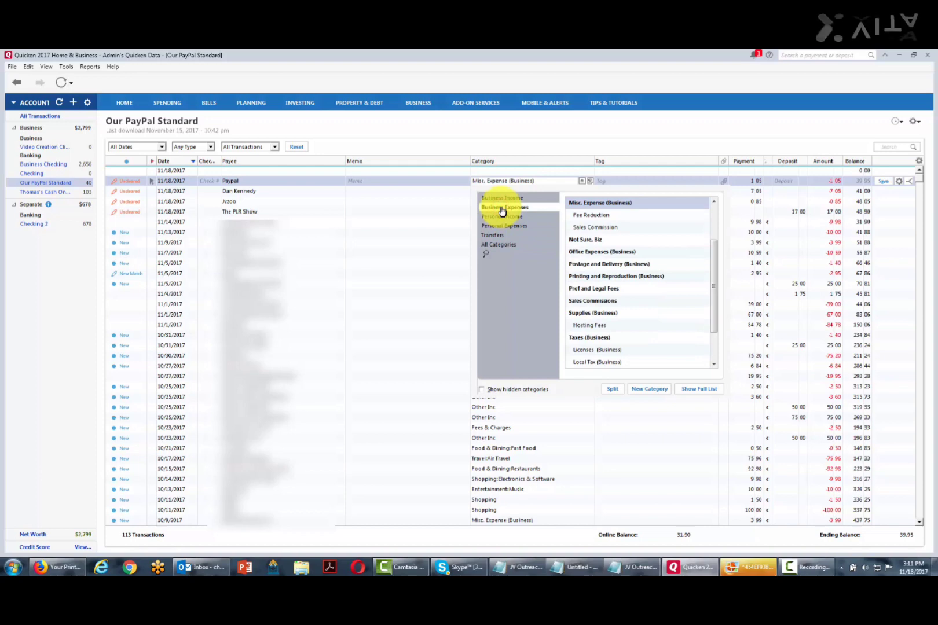
click(644, 390)
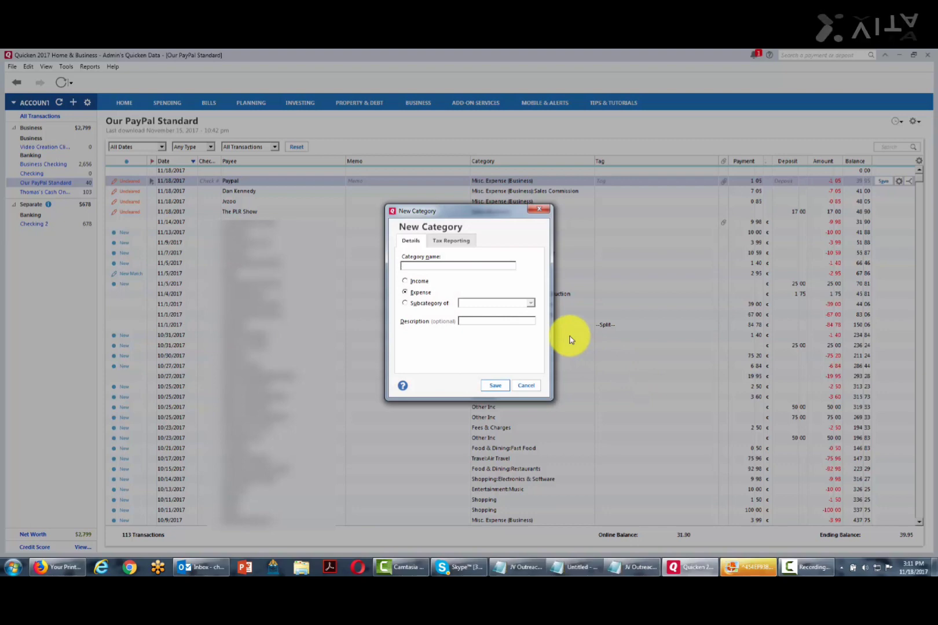
text(Transaction Fee)
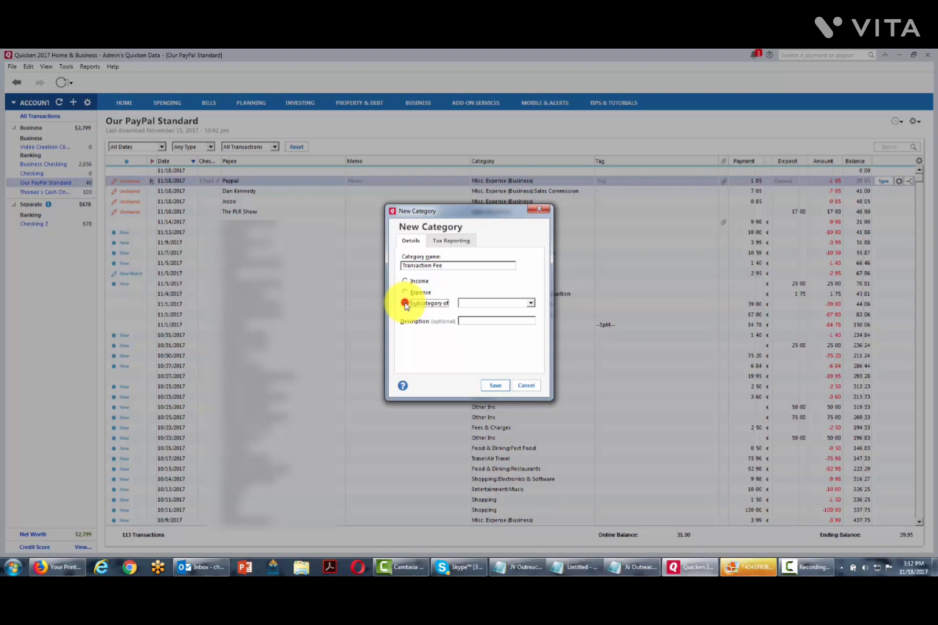
click(530, 304)
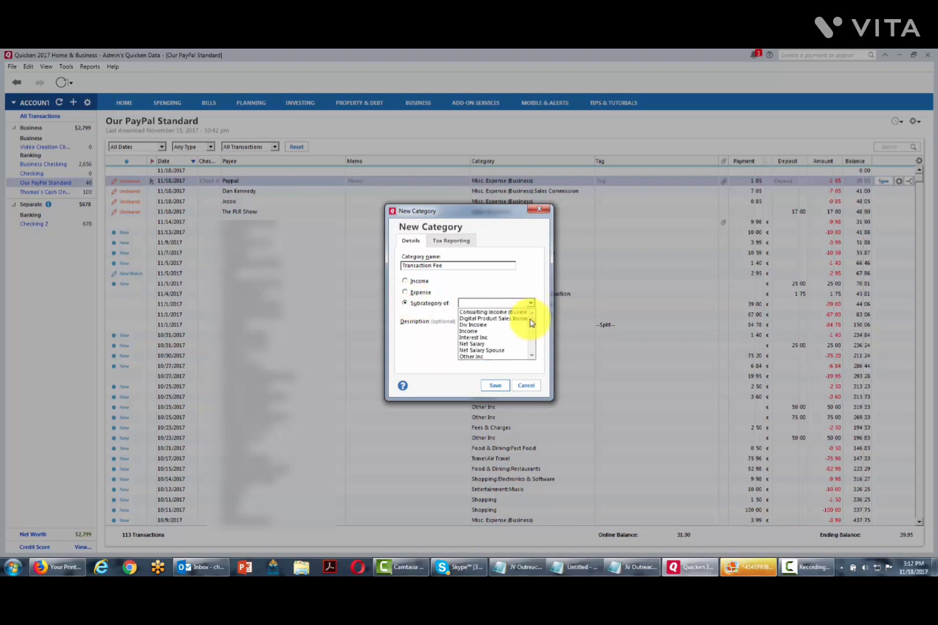
drag(531, 323, 530, 349)
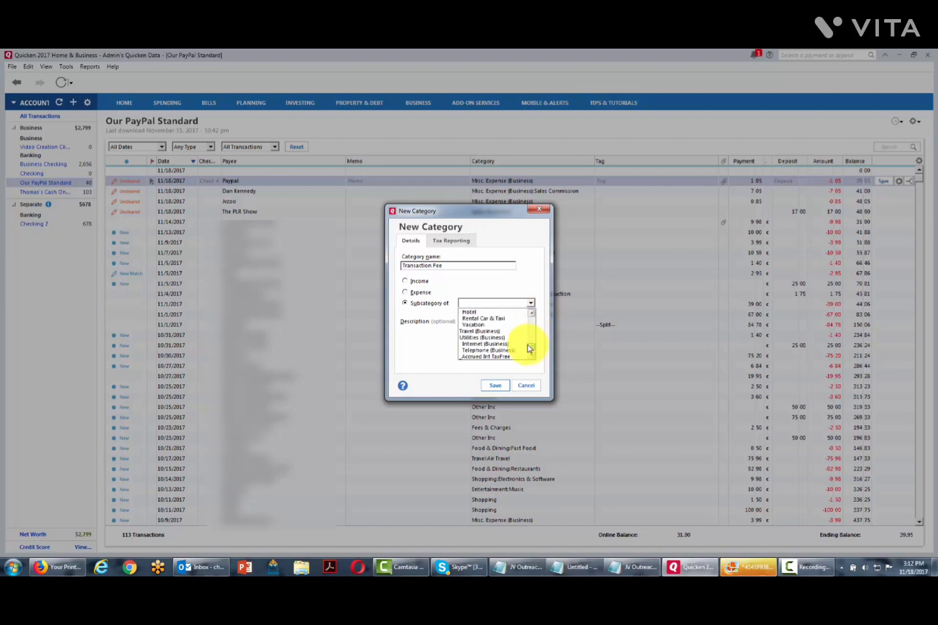
click(527, 349)
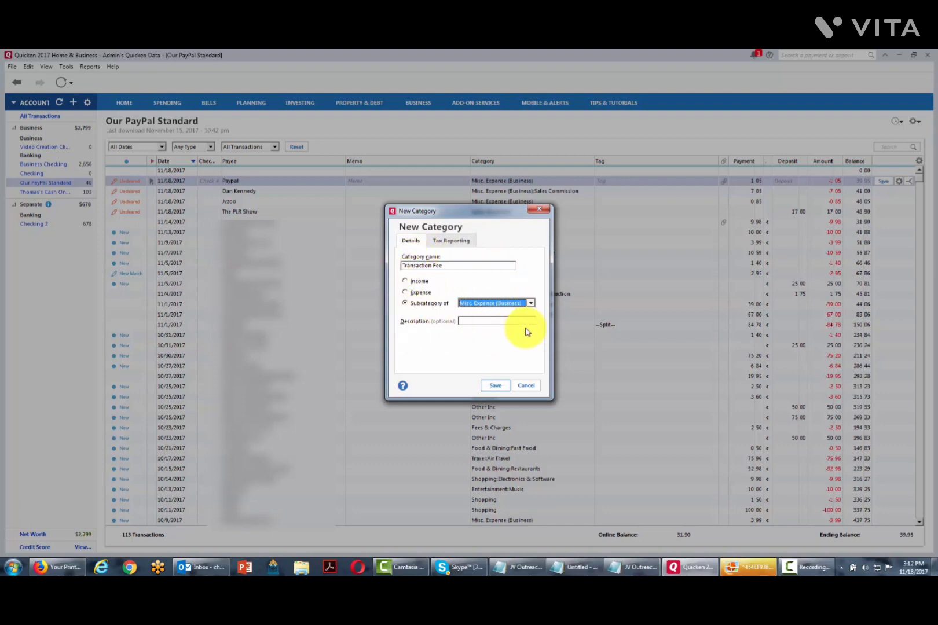
click(490, 388)
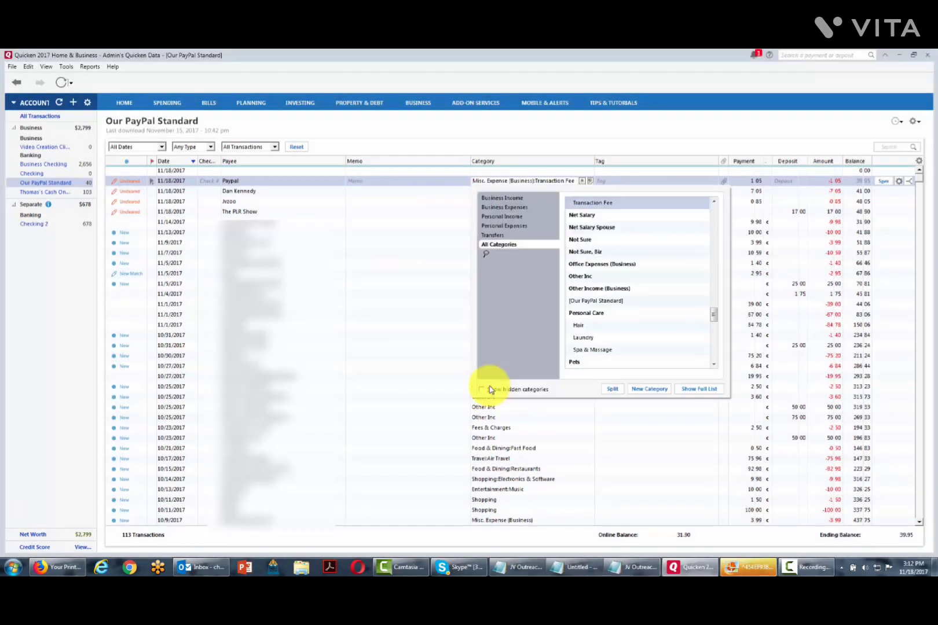
click(883, 181)
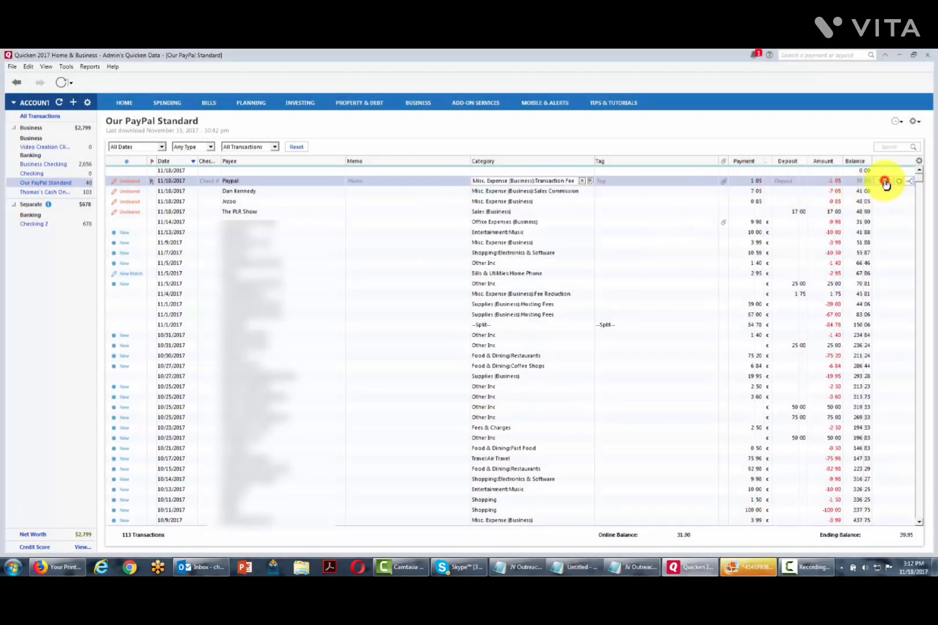
click(884, 182)
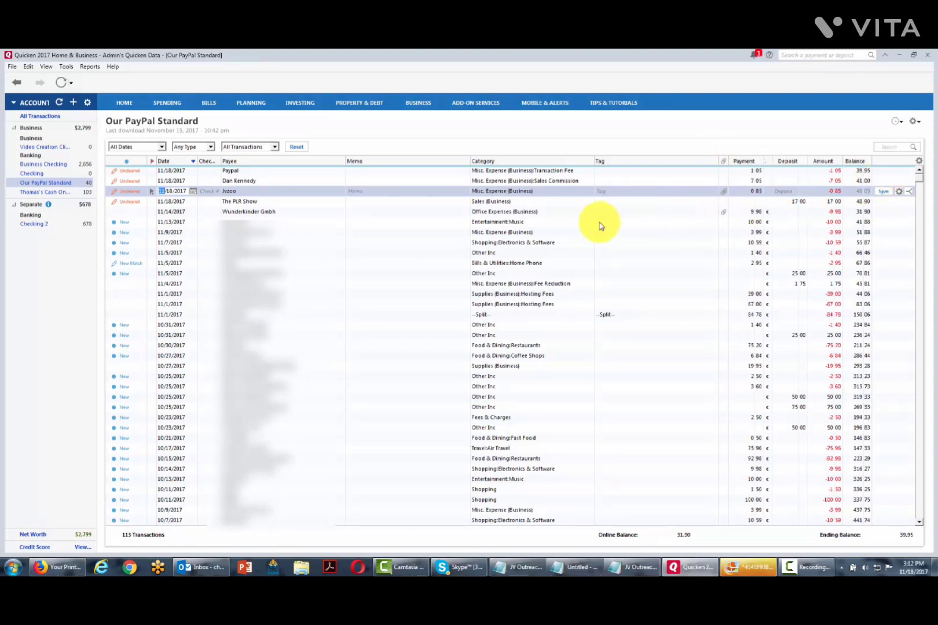
Start a new business expense category named JVZoo Affiliate Sales Commission for the 7.05 sales commission transaction.
click(258, 183)
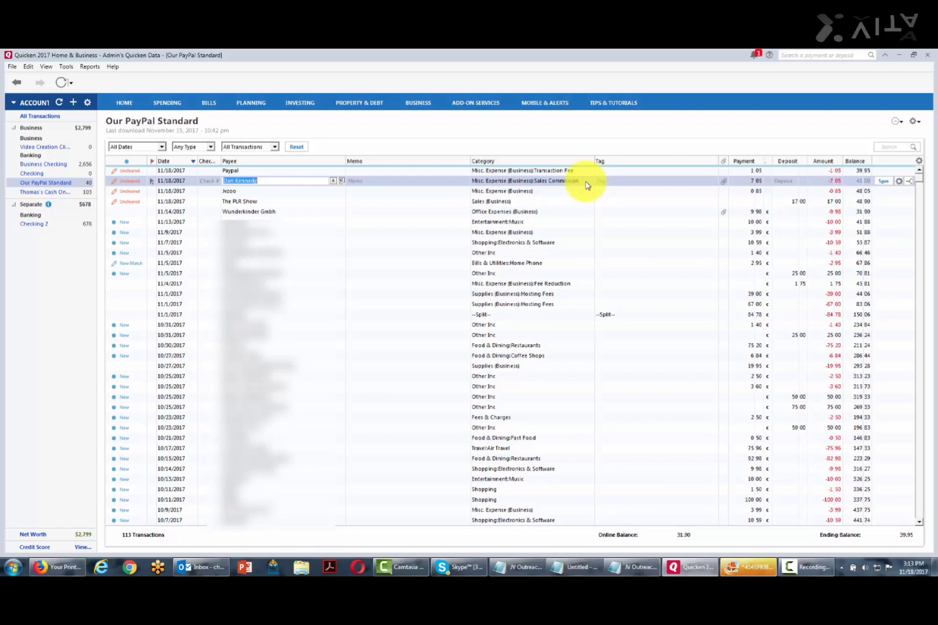
click(537, 183)
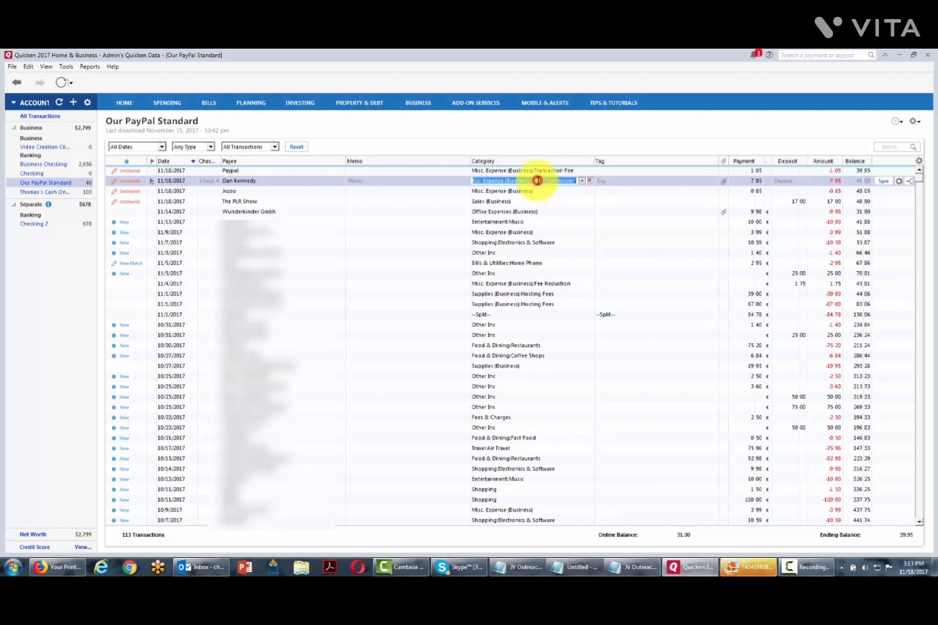
click(582, 182)
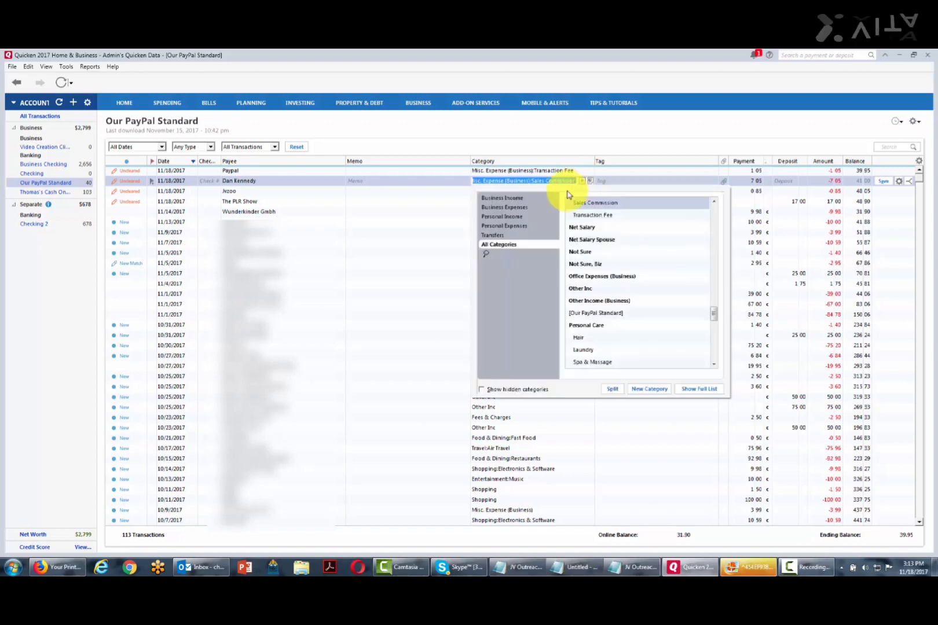
click(494, 209)
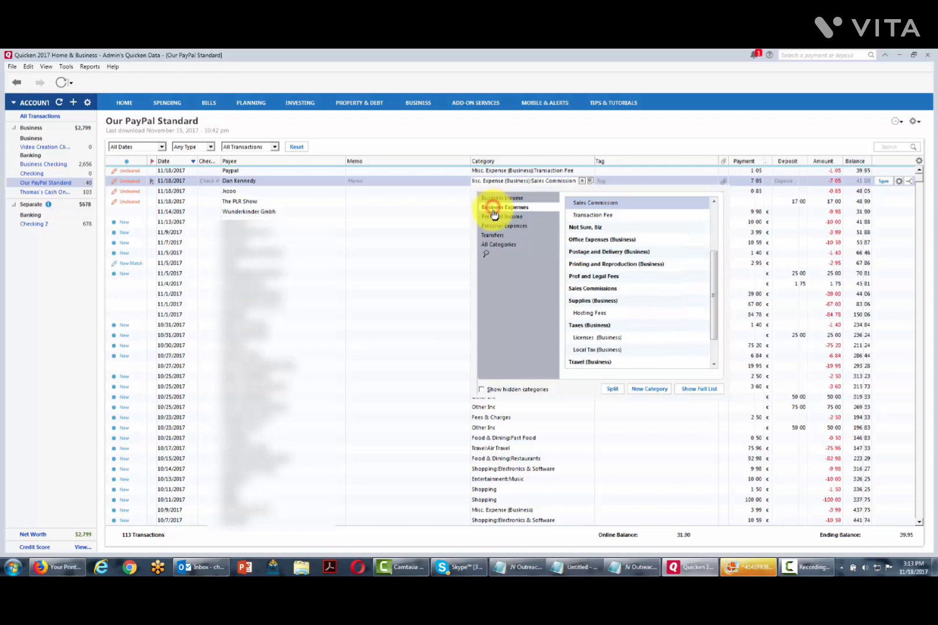
click(642, 392)
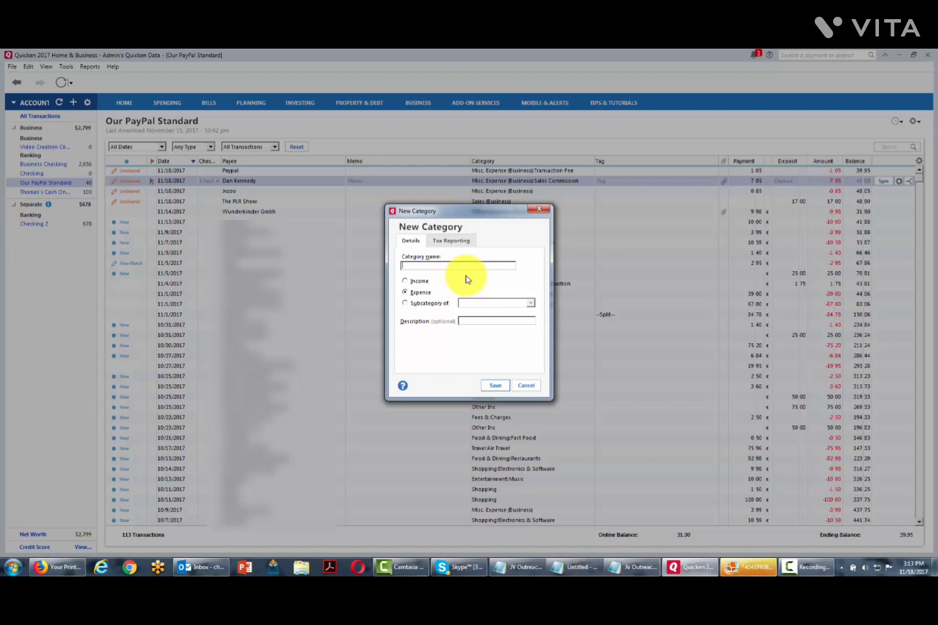
text(JVZoo Affiliate Sales Commission)
Make the new category a subcategory of Misc. Expense (Business) with description JVZoo Affiliate Commissions, and save the category and transaction.
click(409, 303)
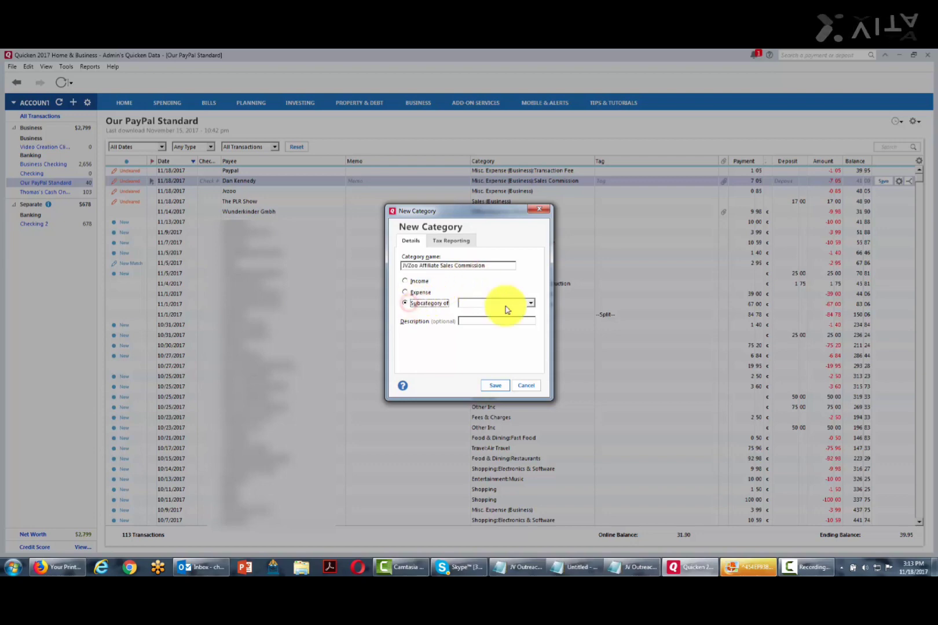
click(530, 303)
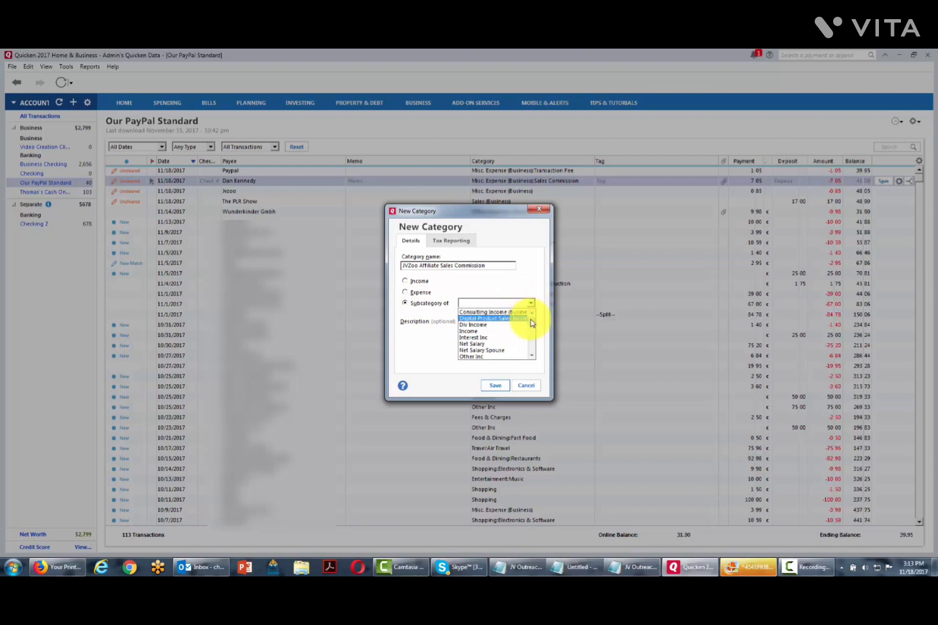
drag(530, 321, 532, 342)
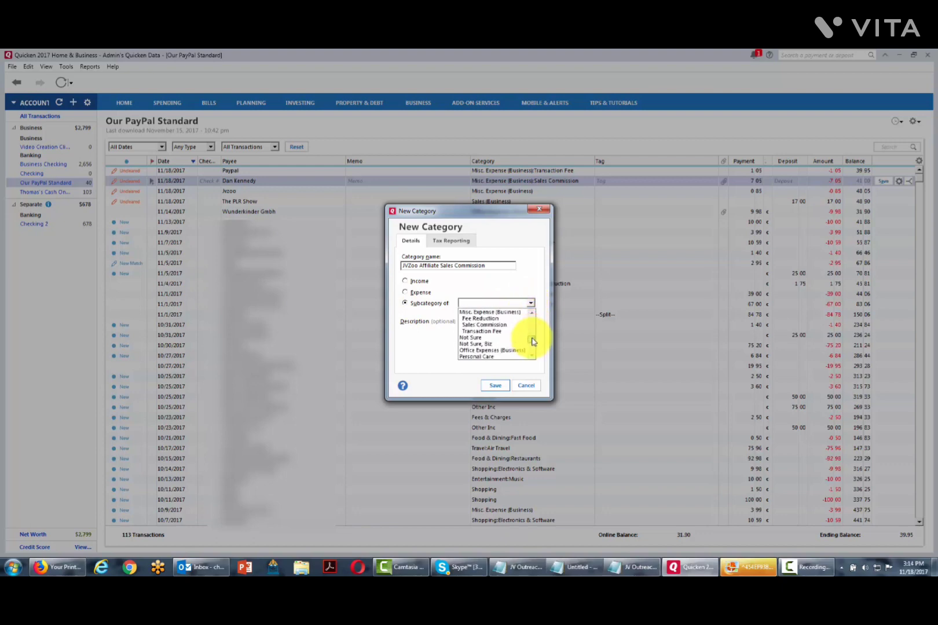
click(502, 312)
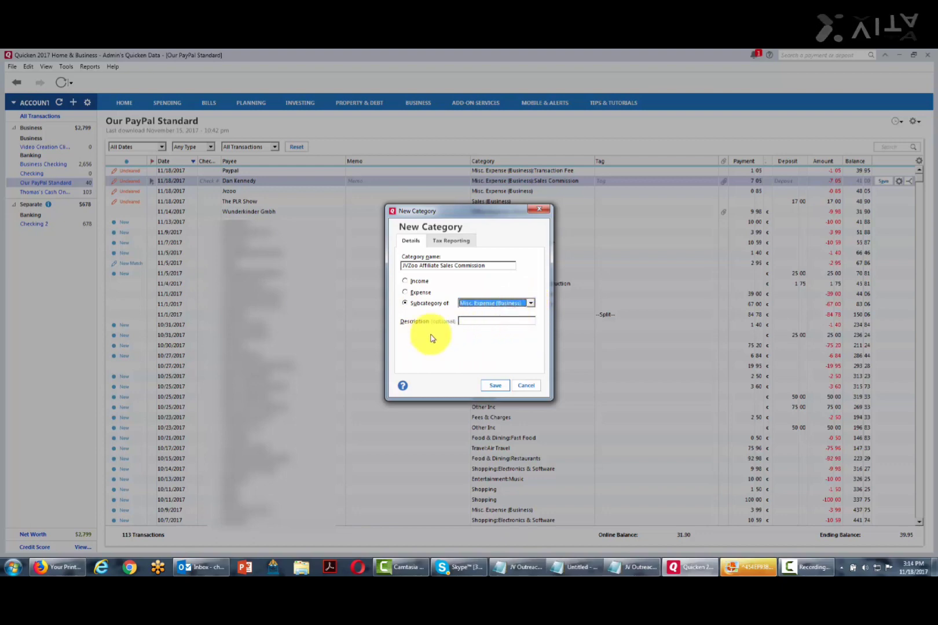
click(494, 322)
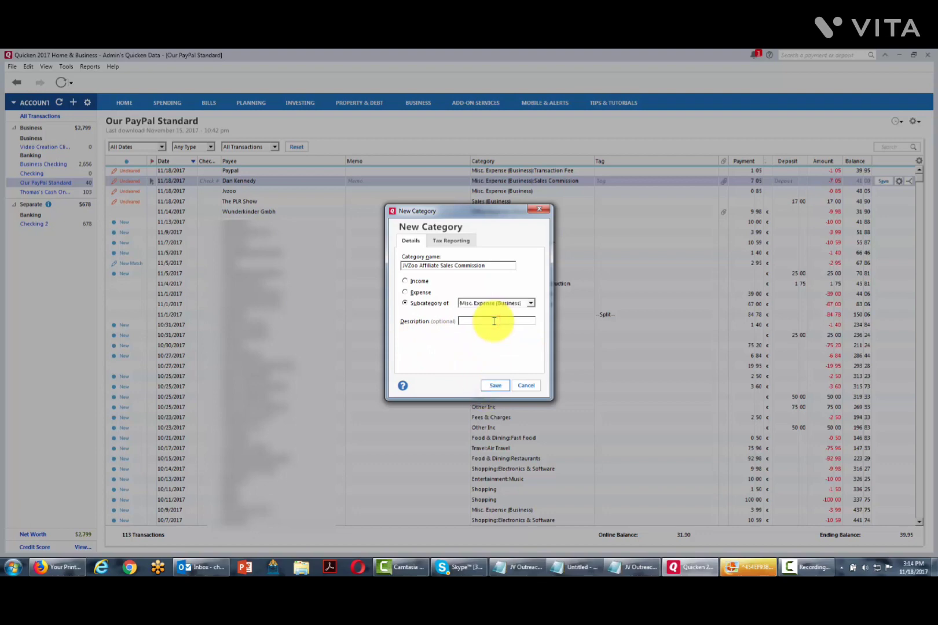
text(JVZoo Affiliate Commissions)
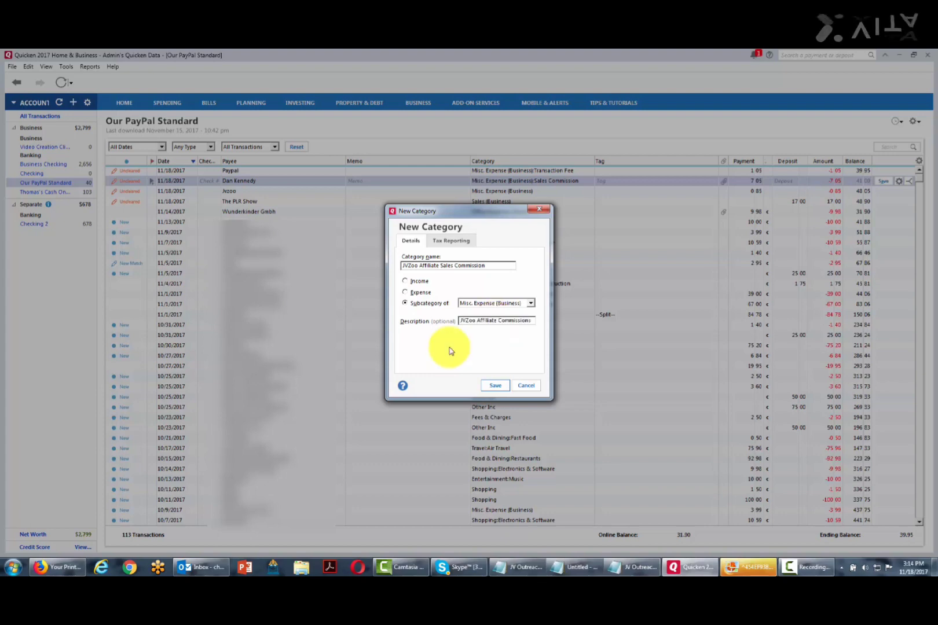
click(487, 385)
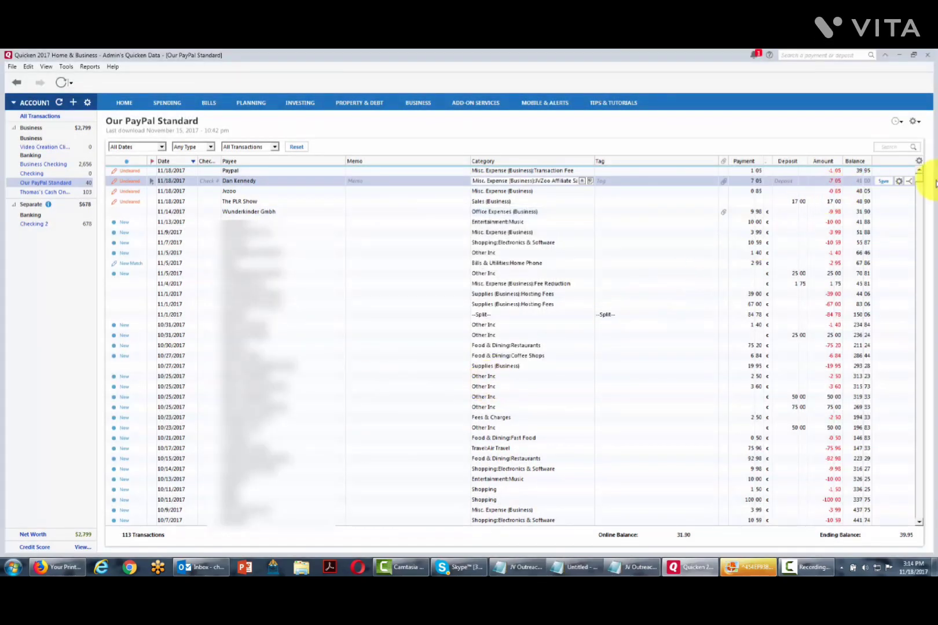
click(884, 183)
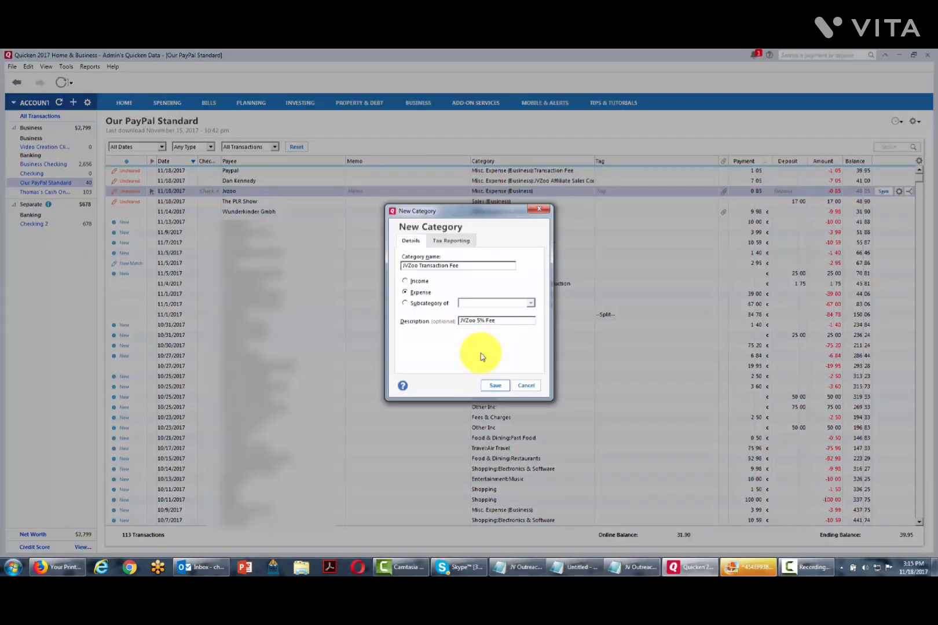
Place the new JVZoo Transaction Fee category under Misc. Expense (Business), and save the category and the 0.85 JVZoo transaction.
click(405, 303)
click(531, 303)
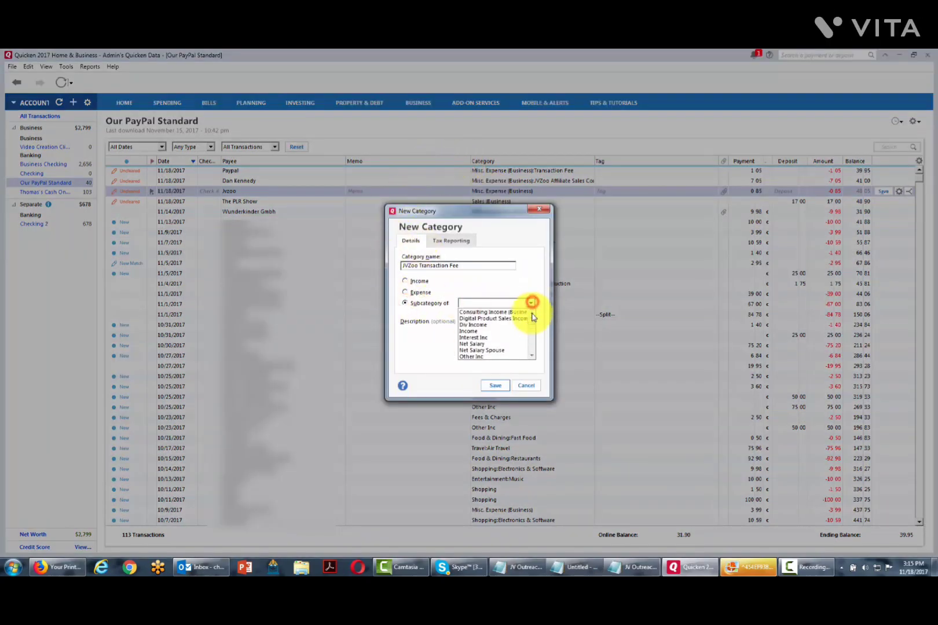
scroll(530, 322, down, 3)
drag(531, 332, 532, 336)
scroll(532, 342, up, 1)
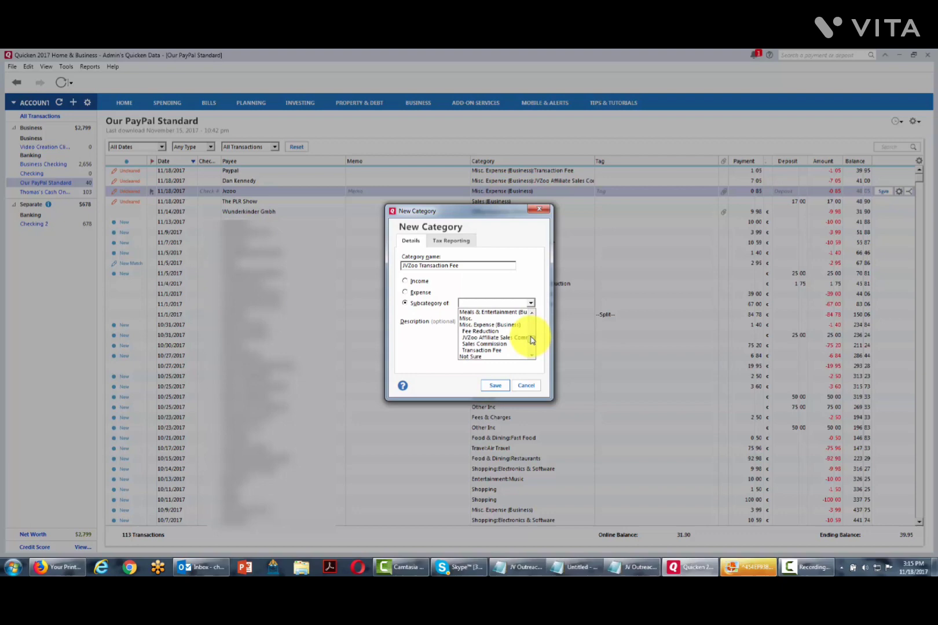
click(503, 326)
click(489, 386)
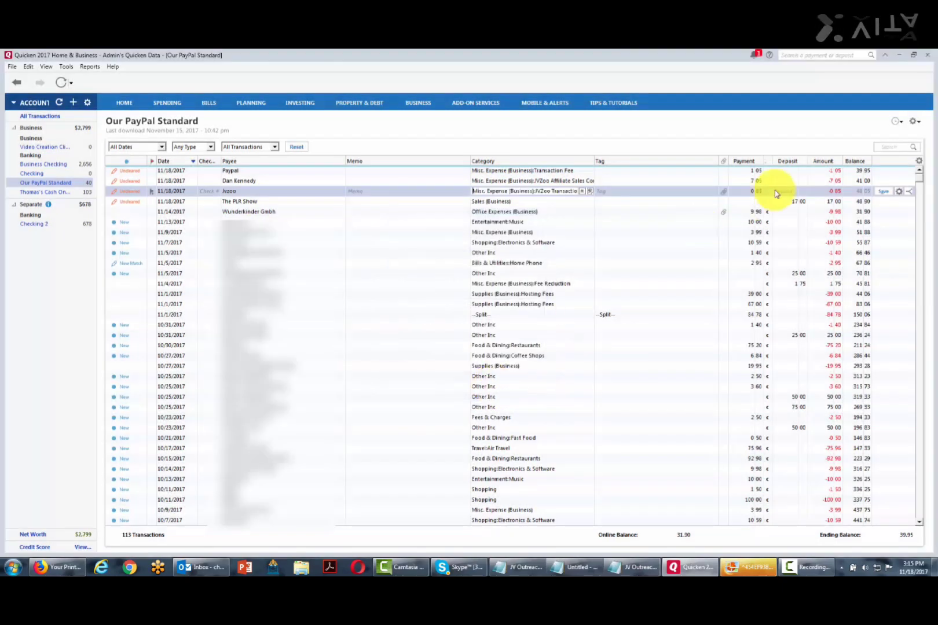
click(882, 195)
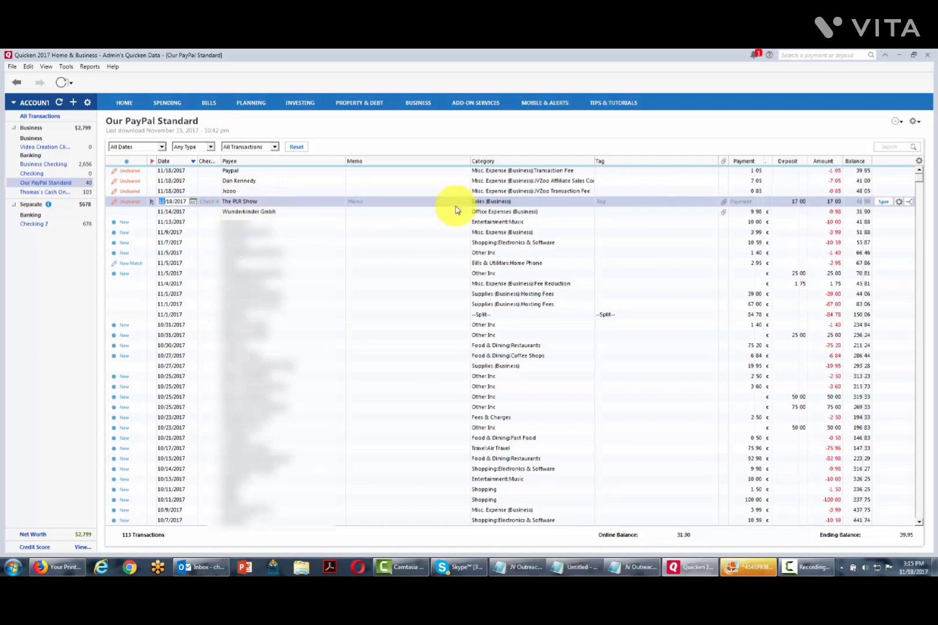
Create a Digital Product Sales on JVZoo subcategory of Sales (Business), described as JVZoo Sale, for The PLR Show deposit.
click(573, 203)
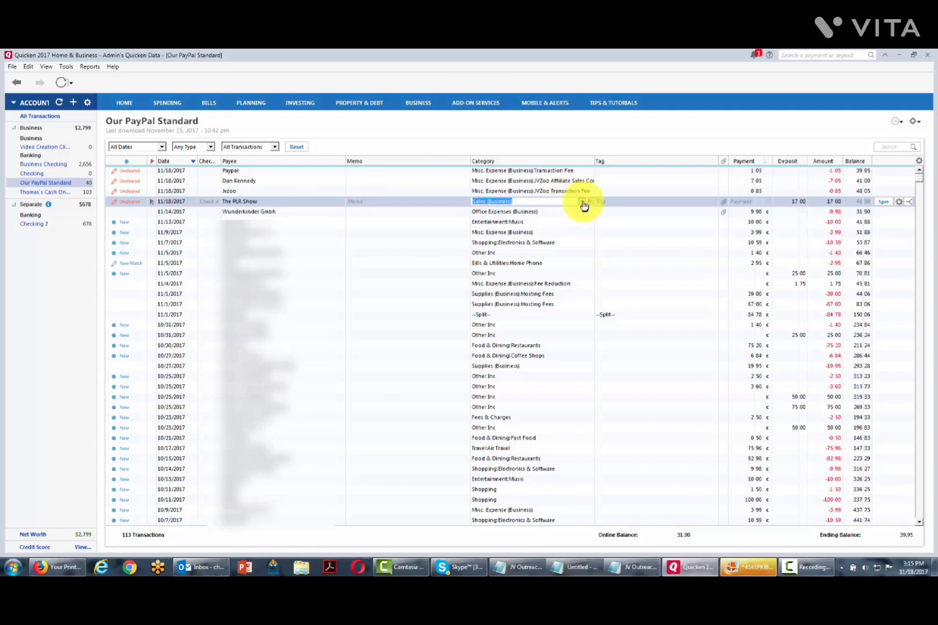
click(582, 202)
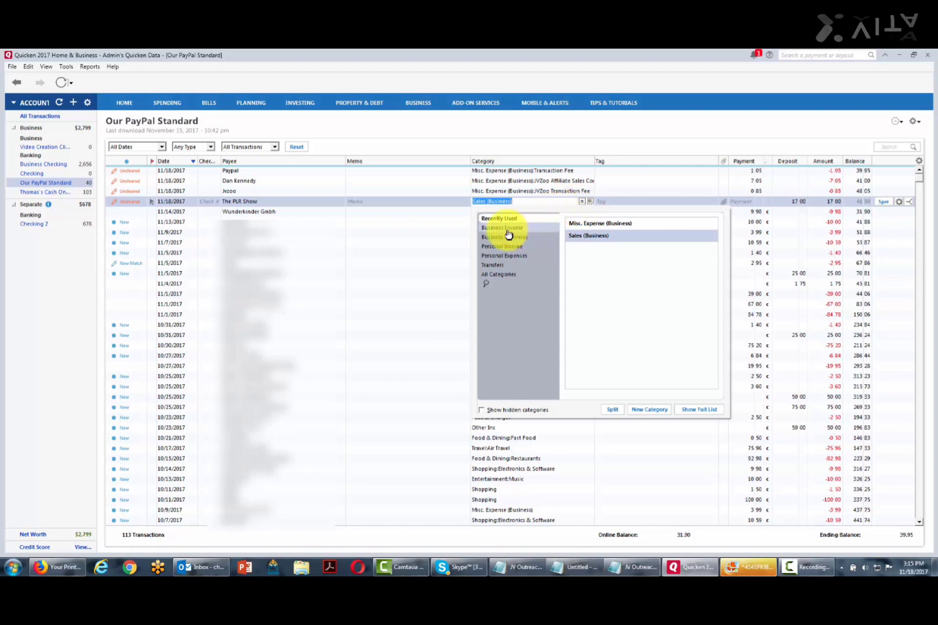
click(508, 229)
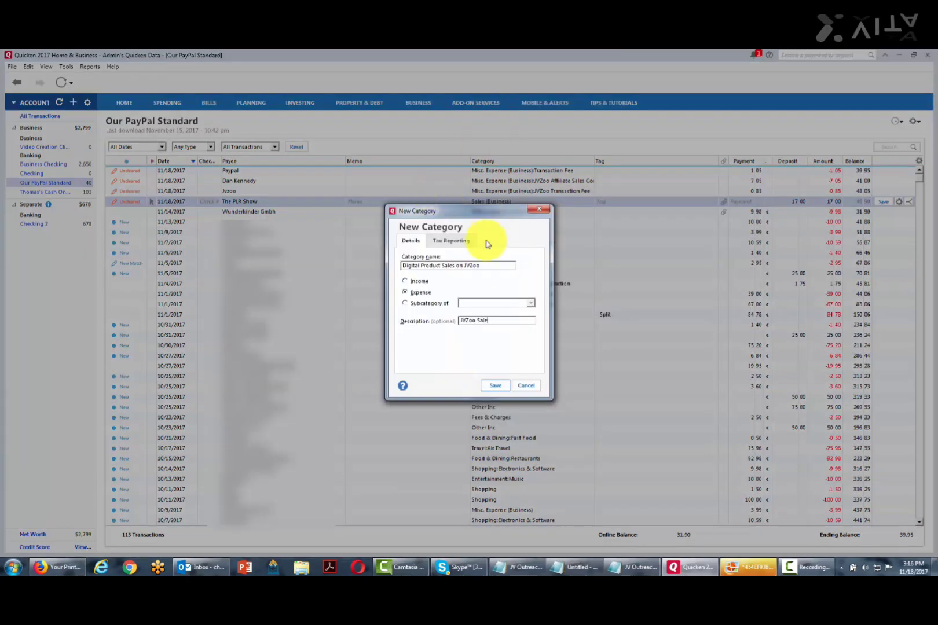
click(408, 307)
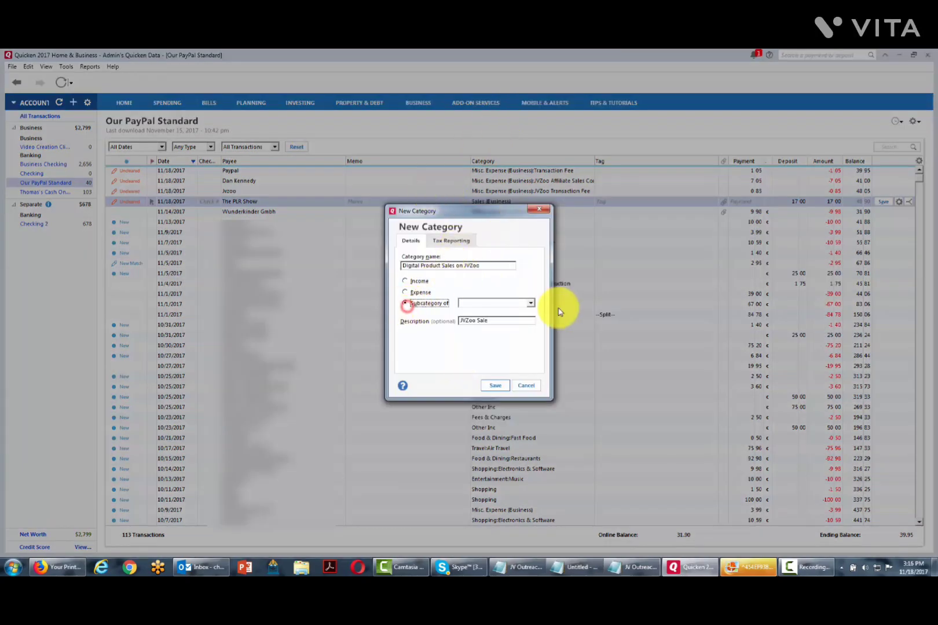
click(530, 303)
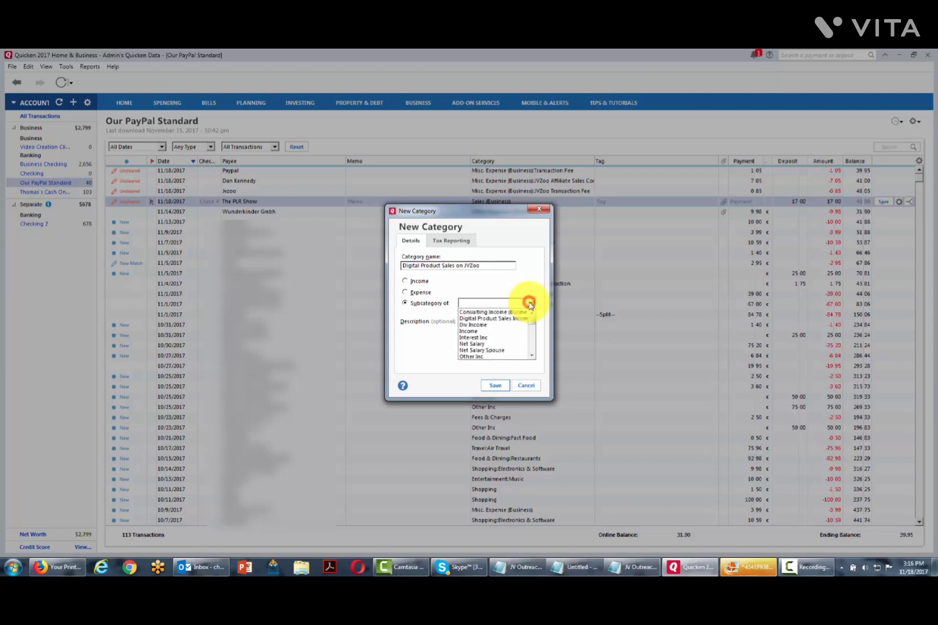
click(502, 351)
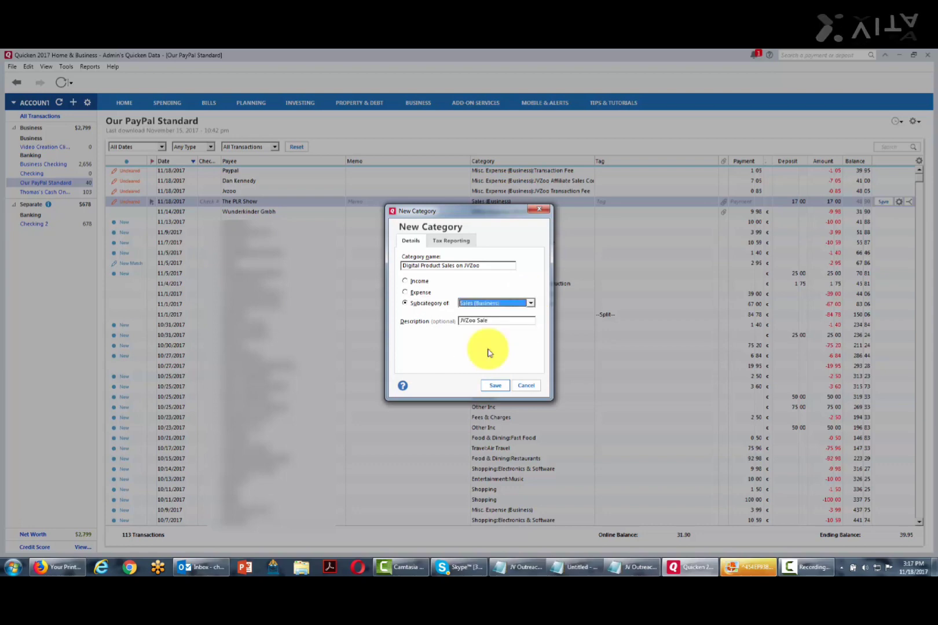
click(489, 387)
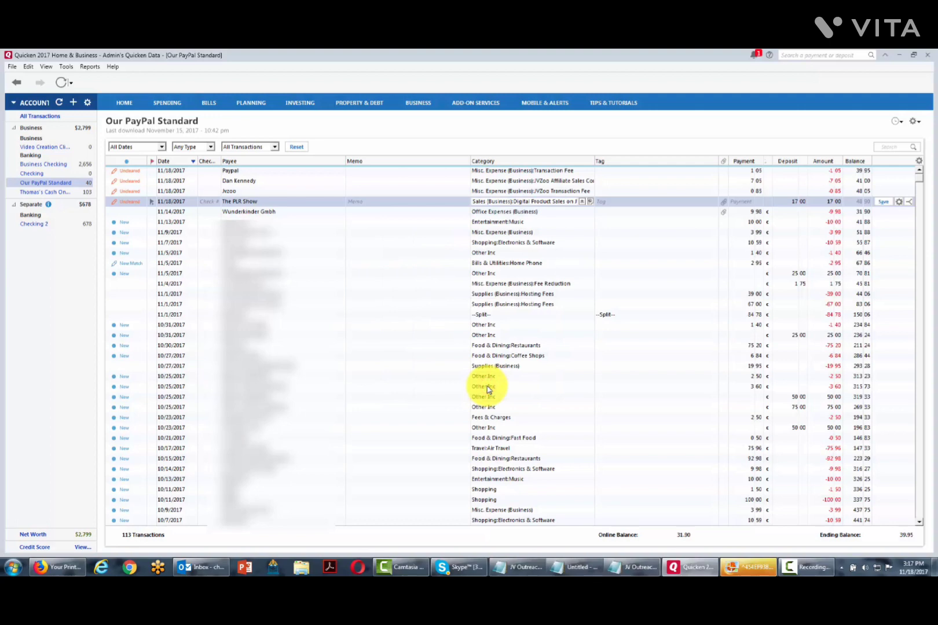
Save The PLR Show deposit and filter the category list to tax-related categories only.
click(884, 203)
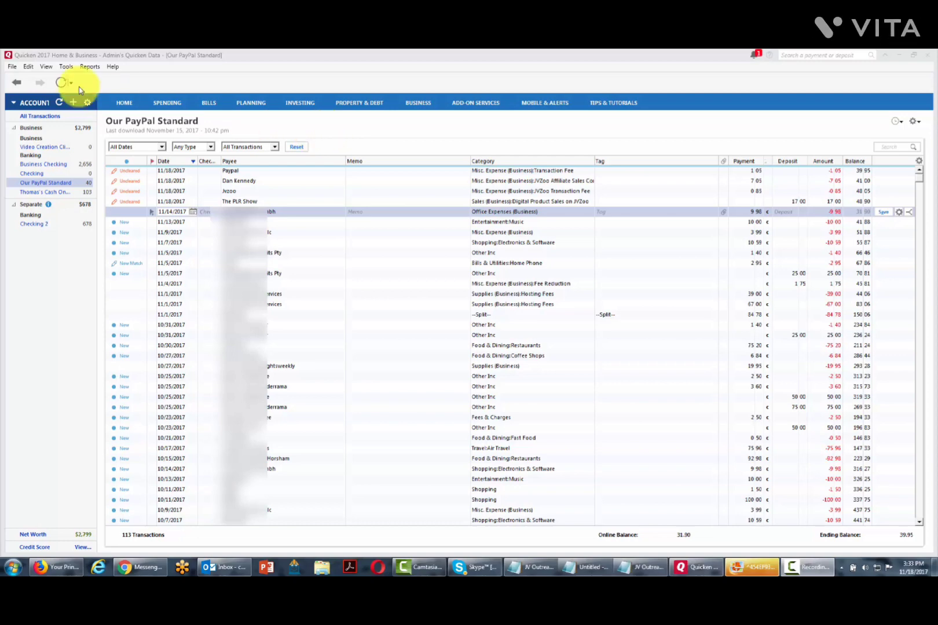
click(66, 67)
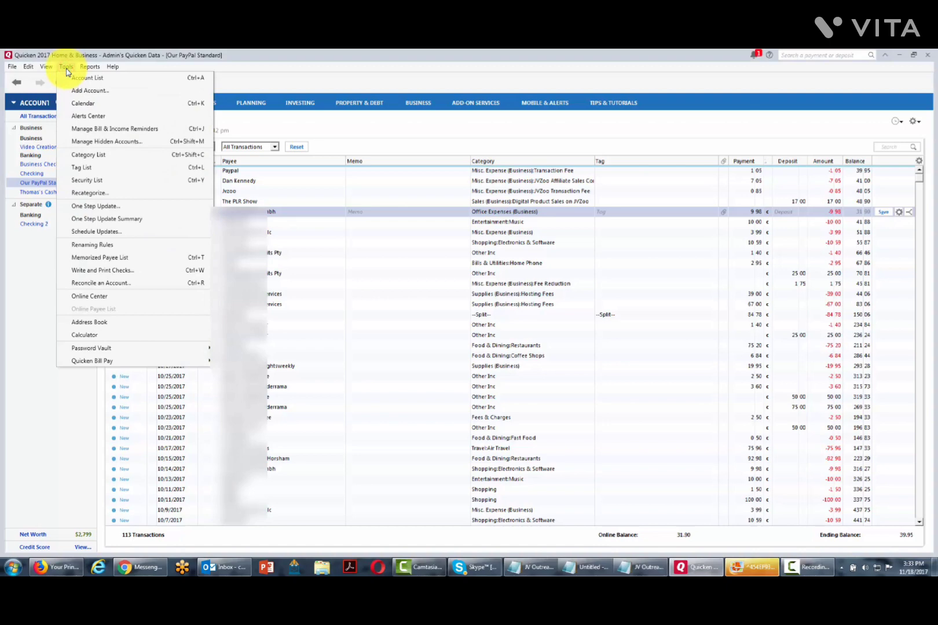
click(94, 156)
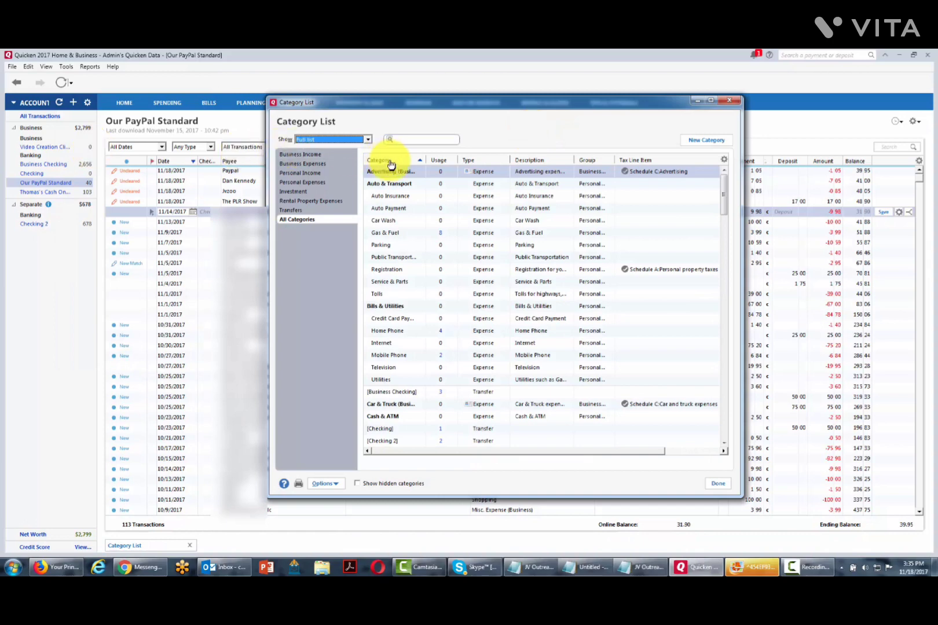
click(368, 141)
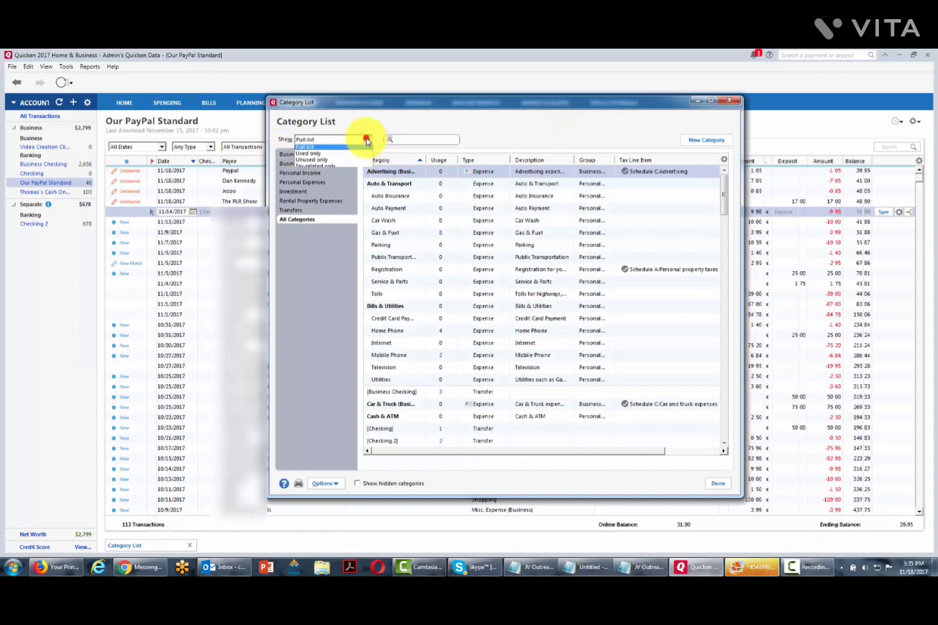
click(336, 168)
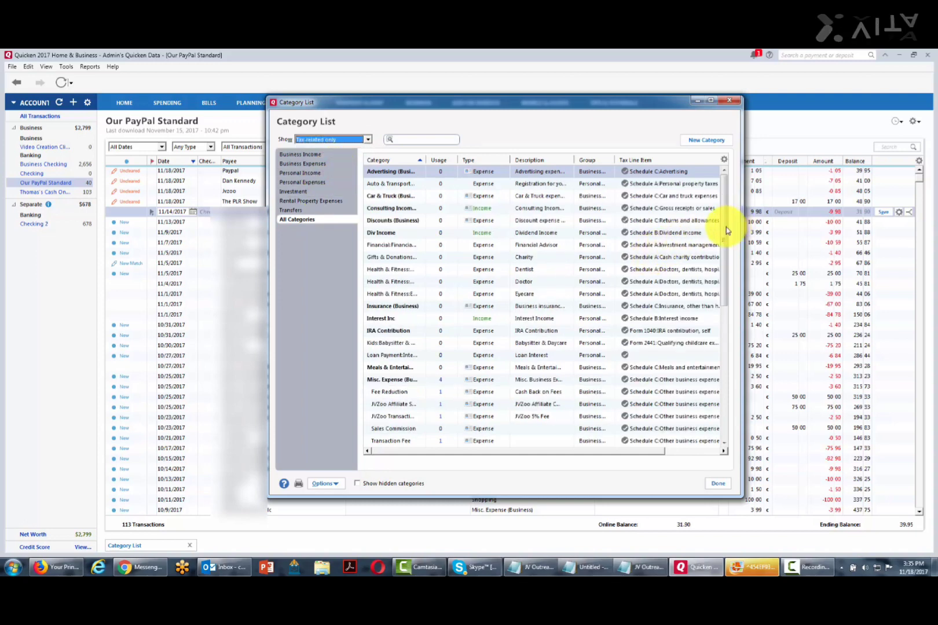
Make JVZoo Affiliate Sales Commission a top-level expense category with the tax line item Schedule C:Advertising, and save it.
drag(724, 230, 723, 253)
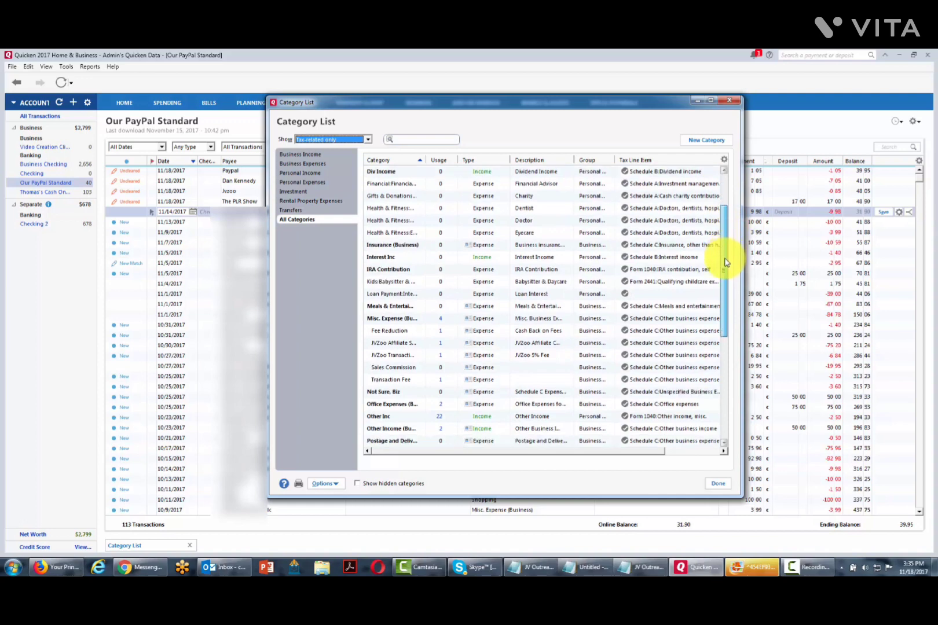
right_click(392, 336)
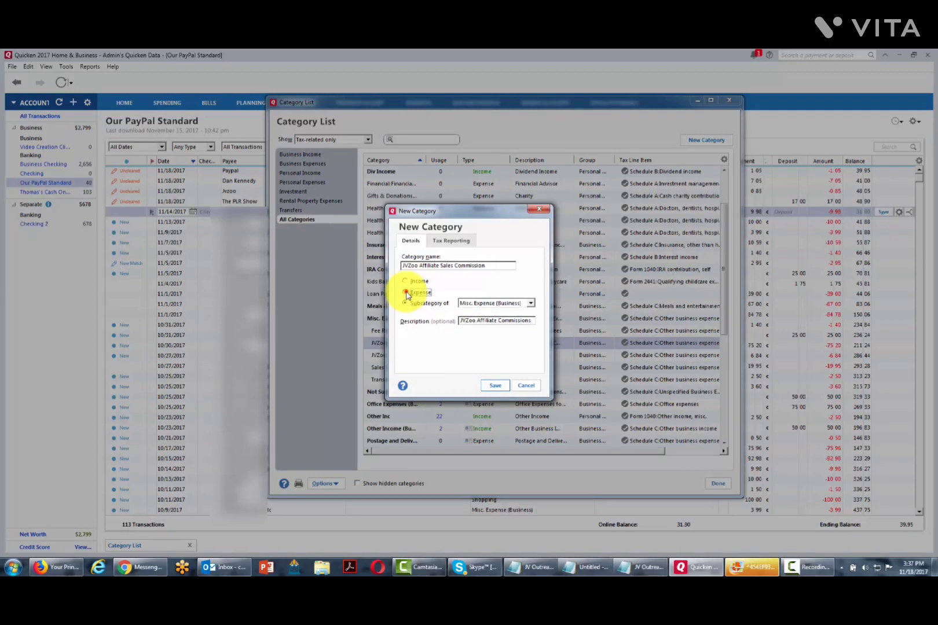
click(406, 293)
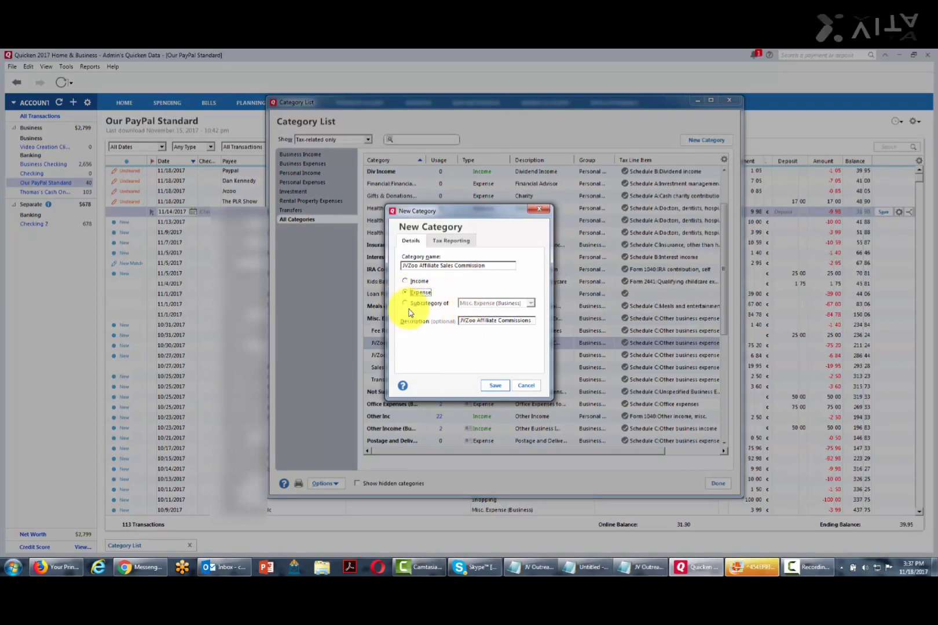
click(455, 244)
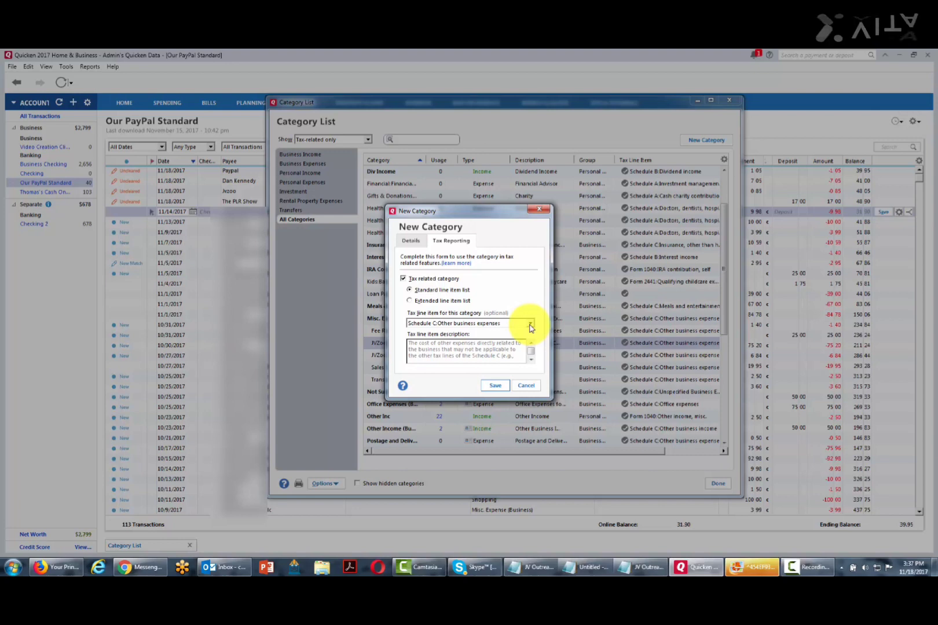
click(530, 327)
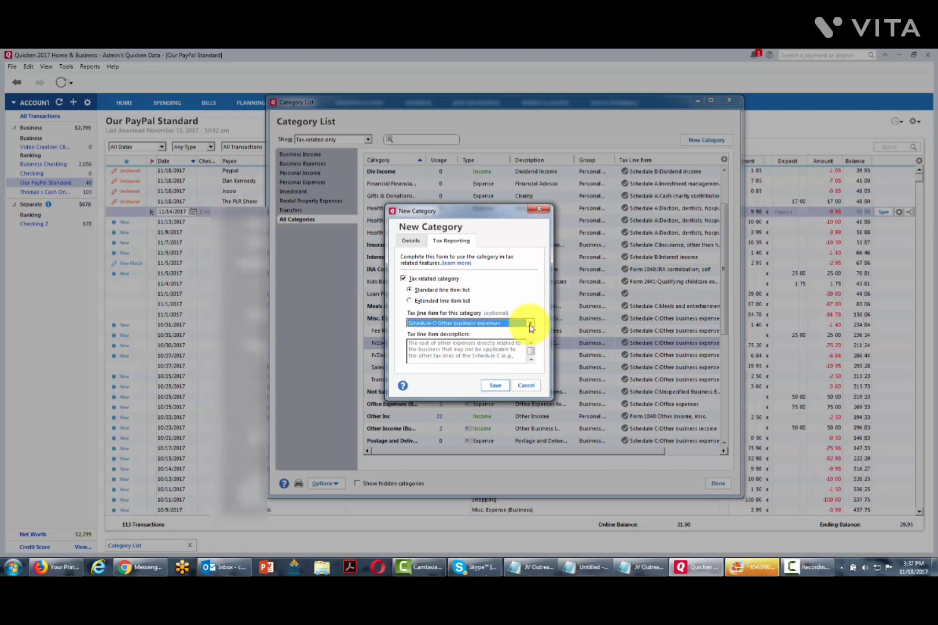
click(530, 326)
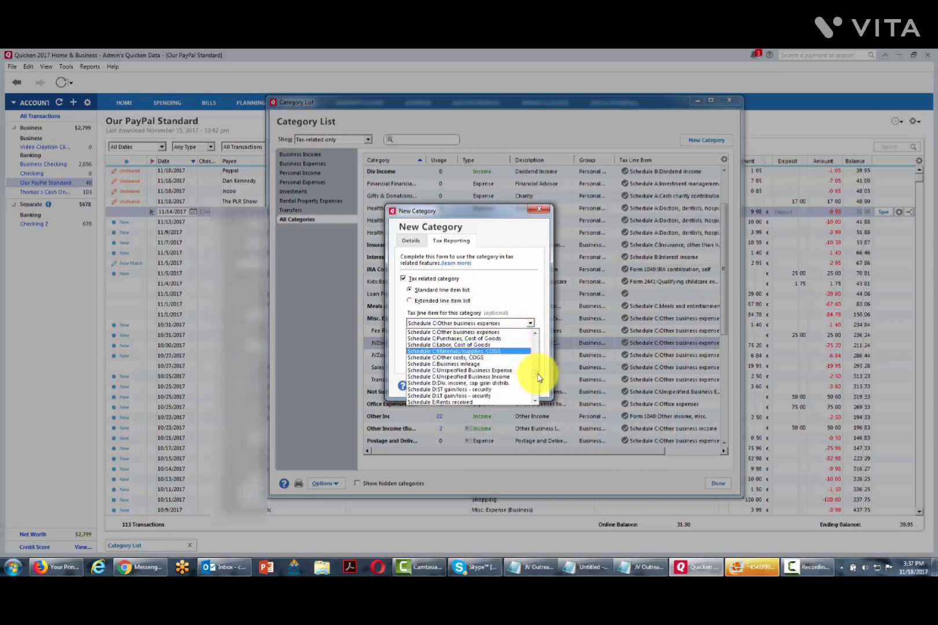
drag(537, 374, 535, 377)
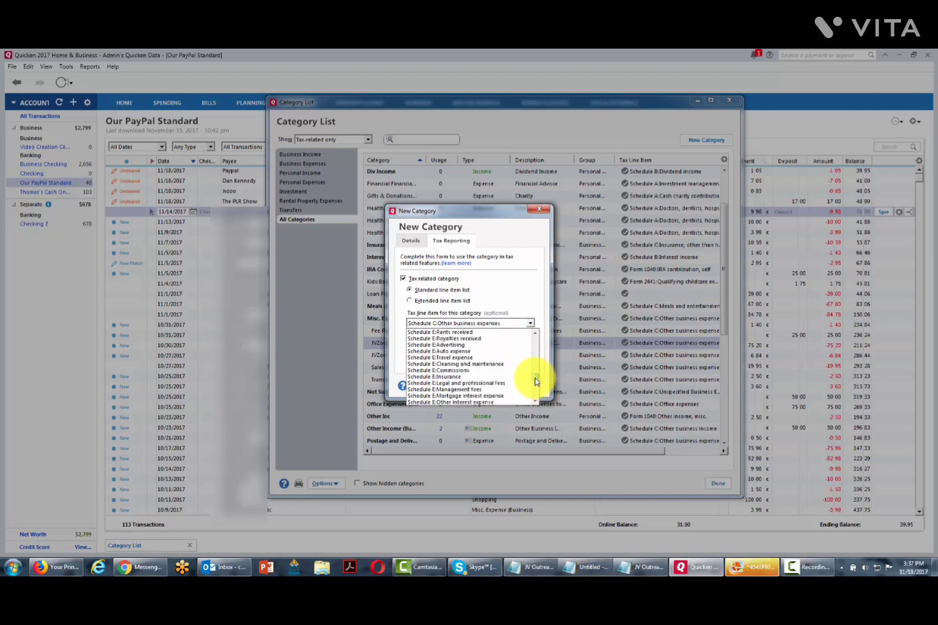
scroll(517, 377, up, 3)
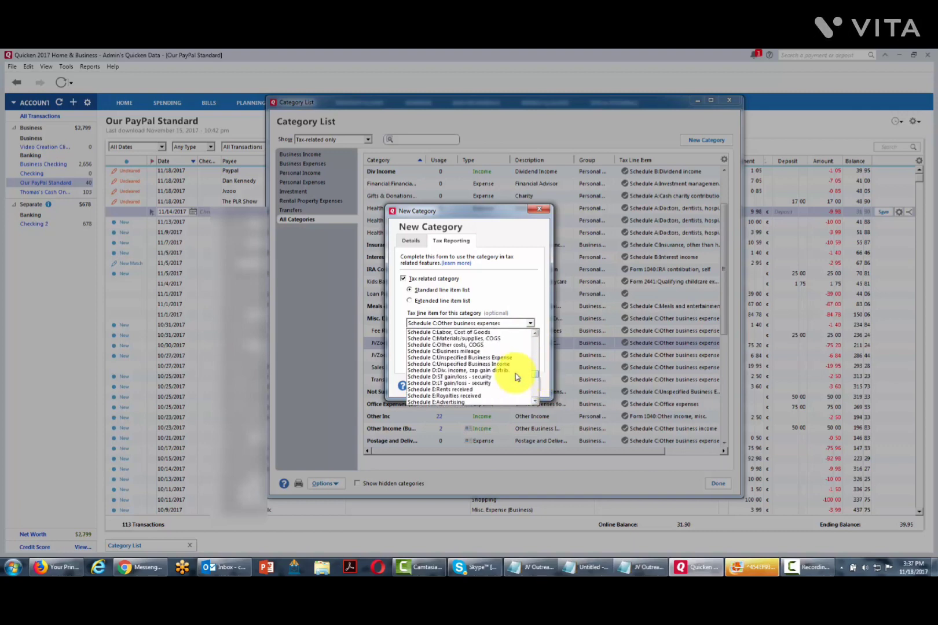
scroll(517, 377, up, 3)
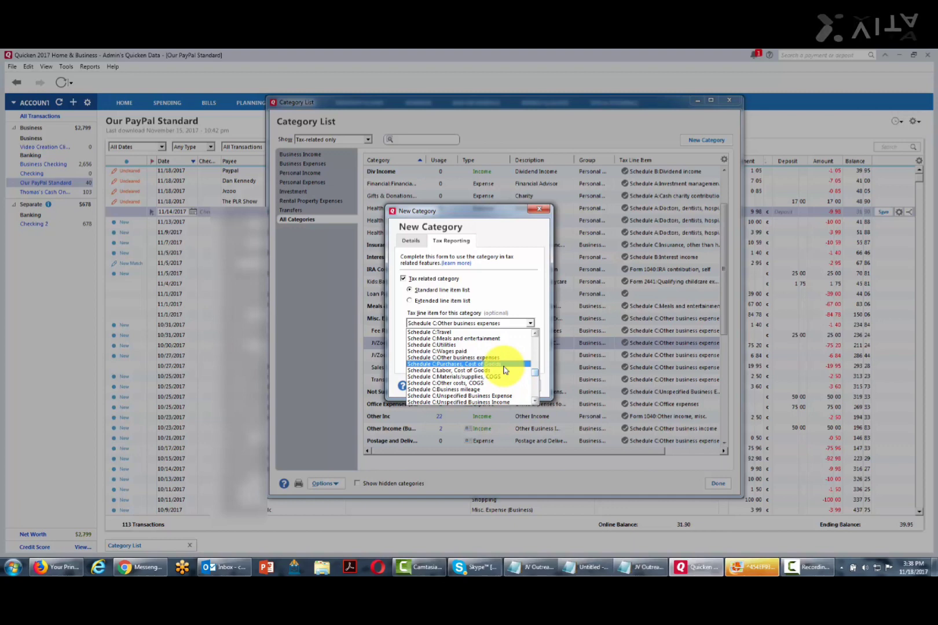
scroll(504, 370, up, 1)
scroll(504, 370, up, 2)
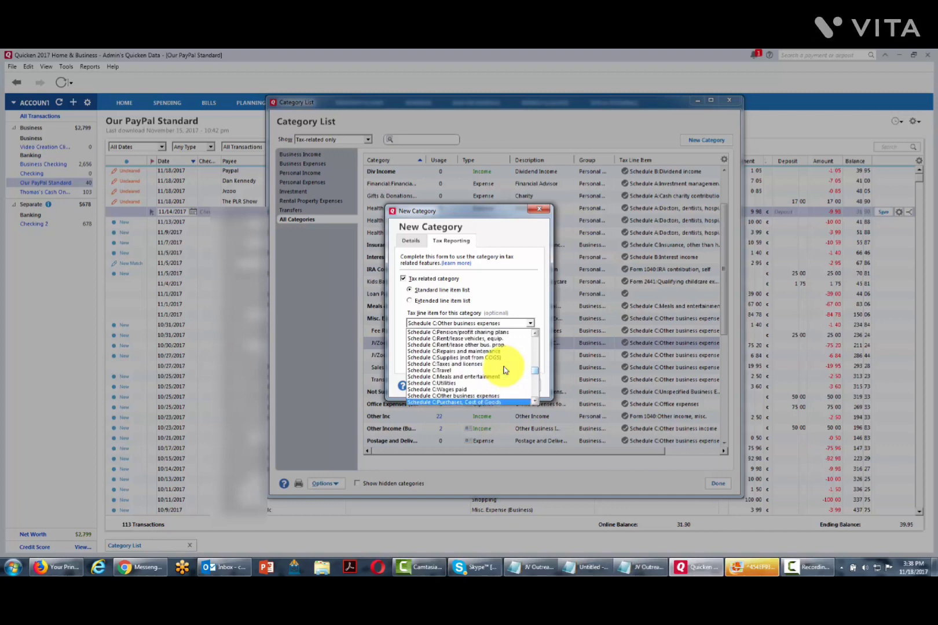
scroll(504, 370, up, 2)
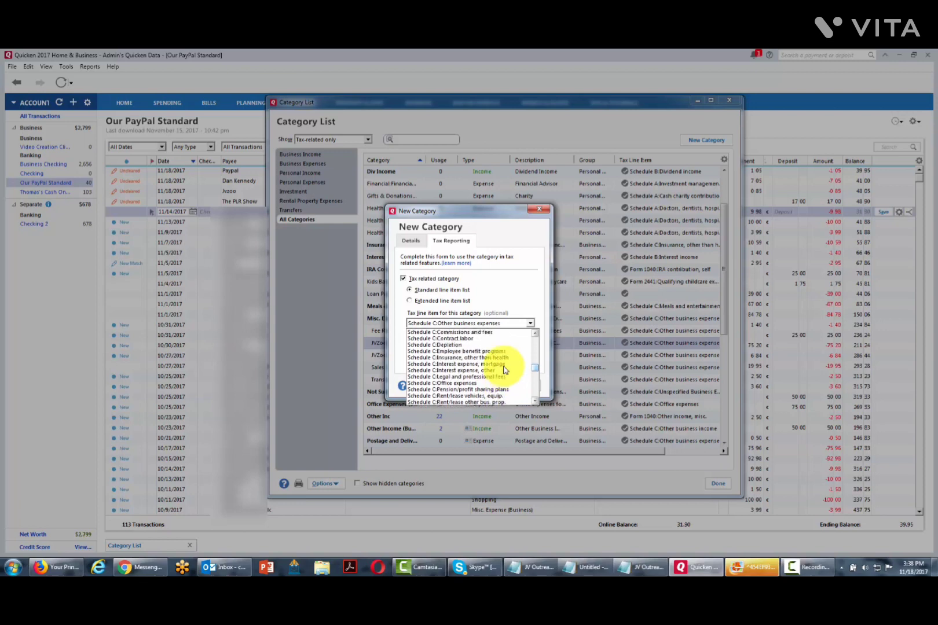
scroll(504, 370, up, 2)
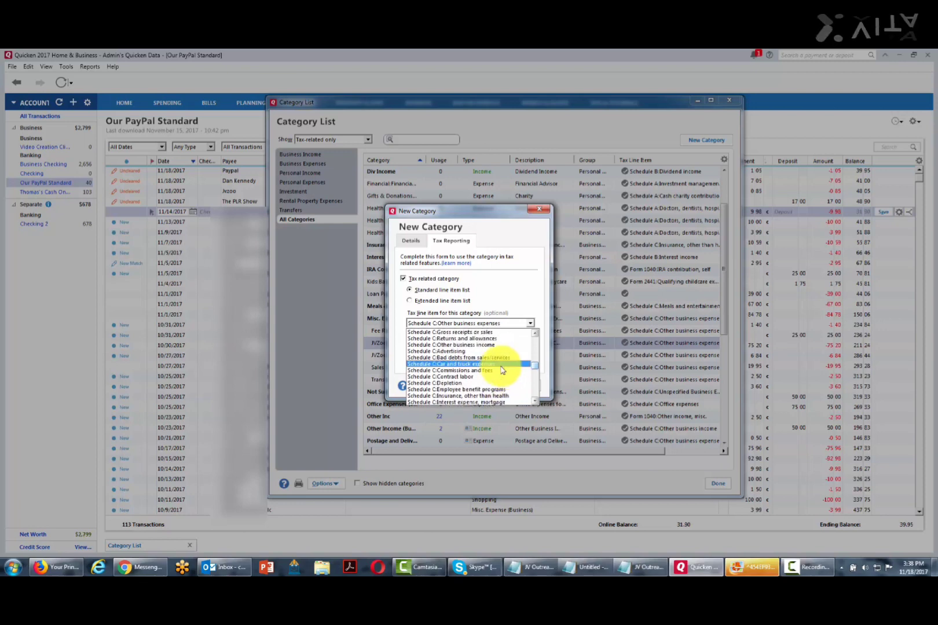
click(455, 352)
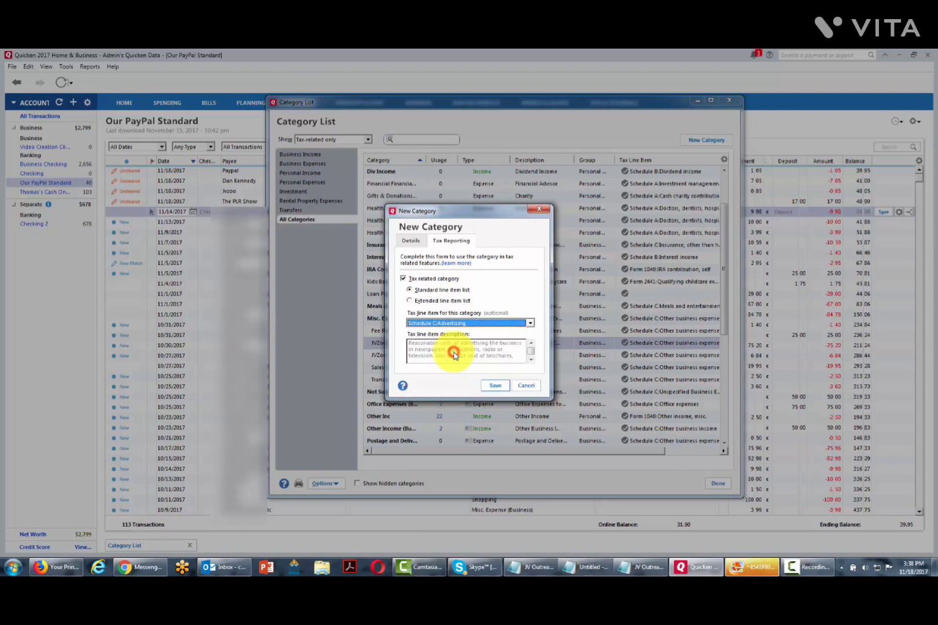
click(496, 386)
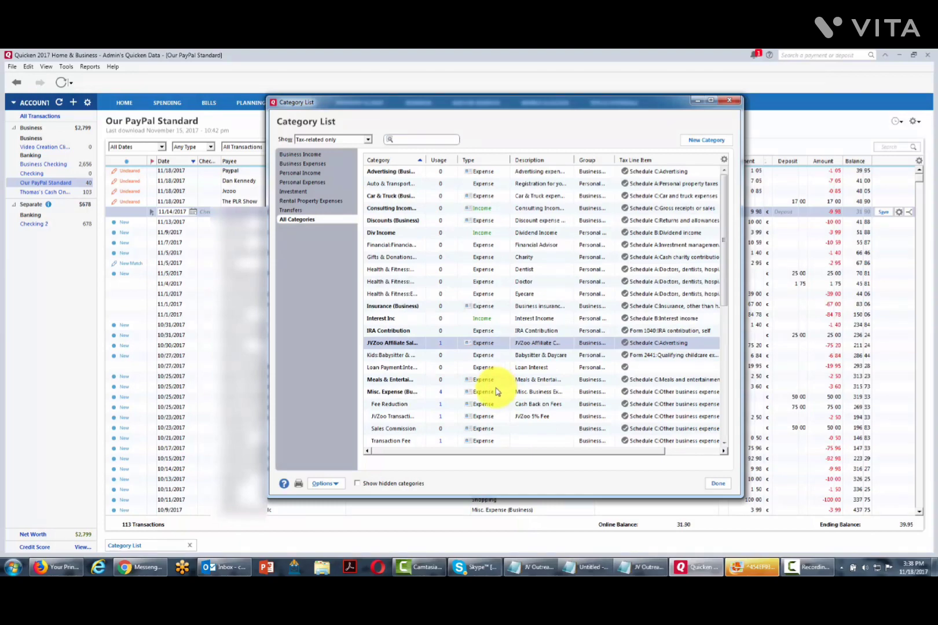
Move the category list aside to check the category of the 7.05 sales commission transaction in the PayPal register.
drag(561, 104, 0, 152)
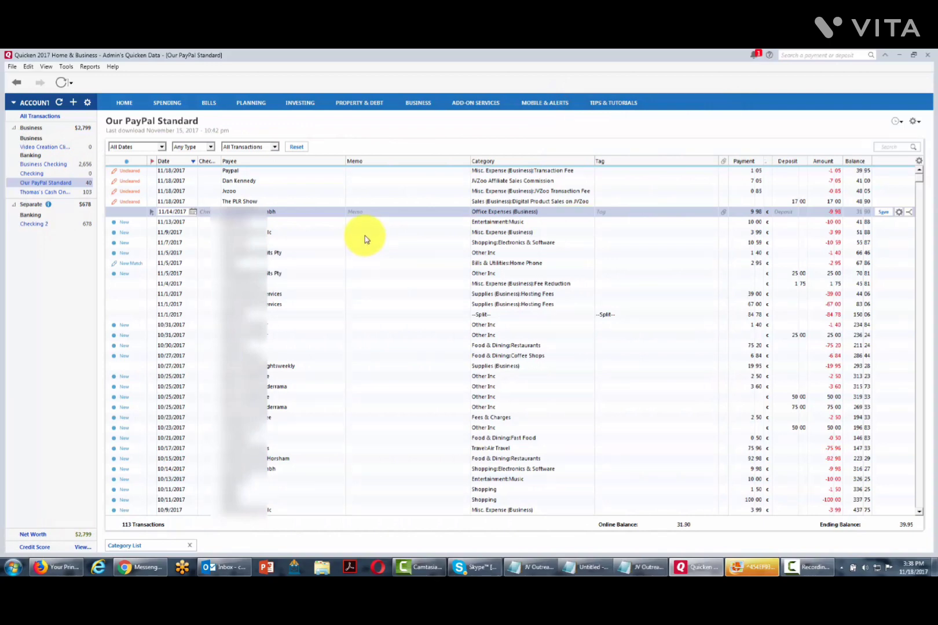
click(420, 179)
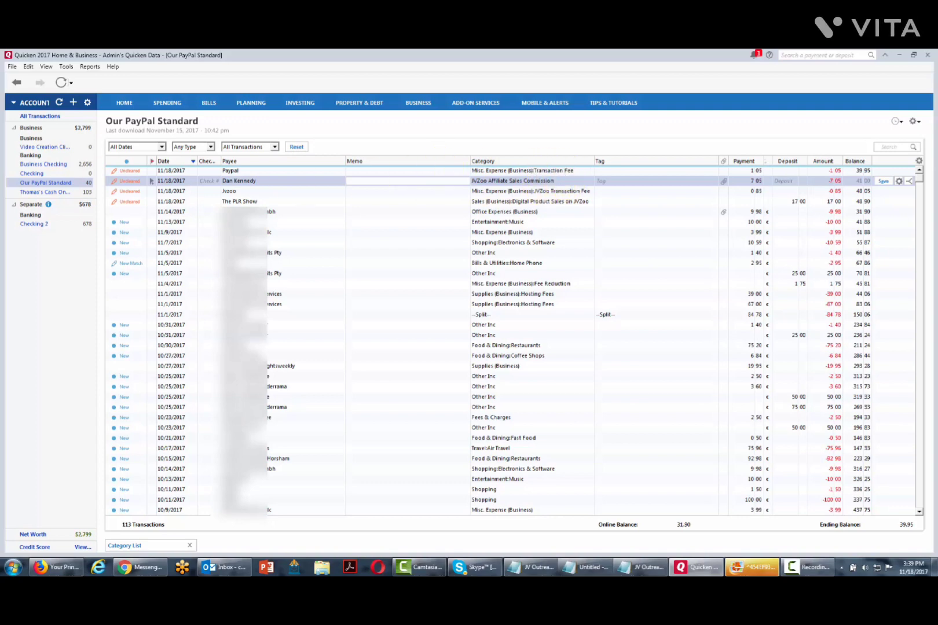
drag(0, 138, 419, 113)
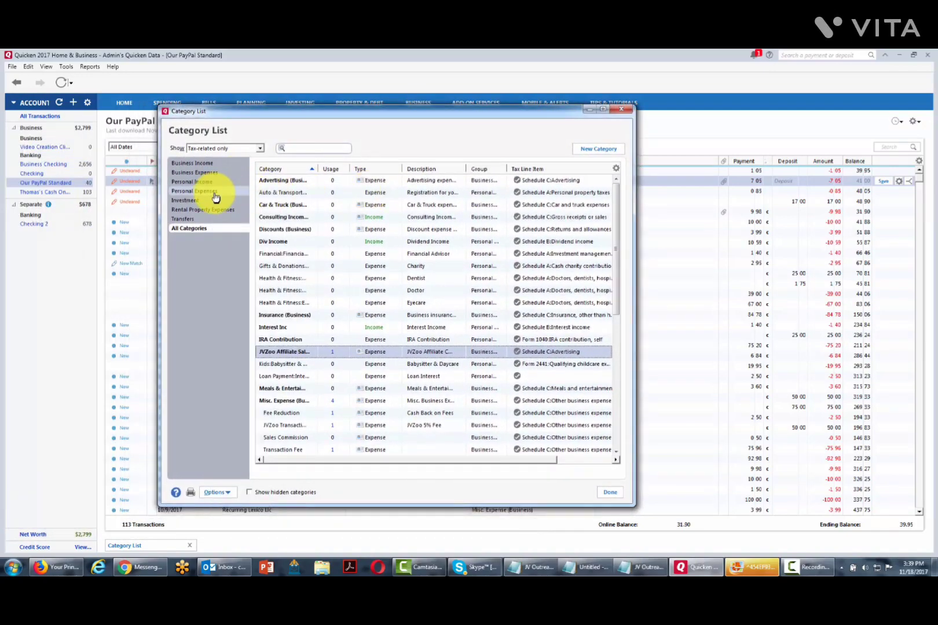
Make JVZoo Transaction Fee a top-level expense category with the tax line item Schedule C:Unspecified Business Expense, and save it.
drag(618, 272, 619, 301)
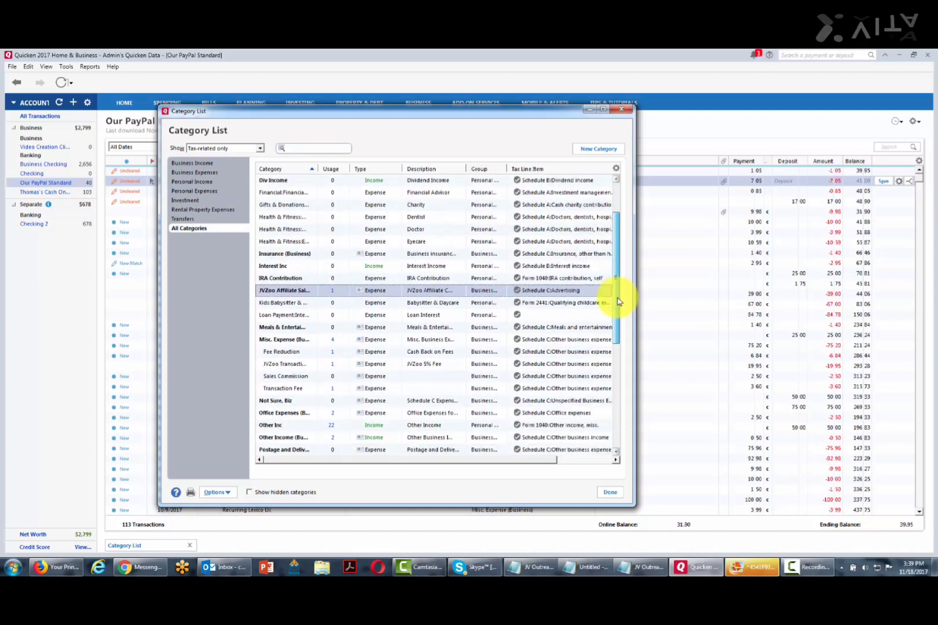
click(291, 366)
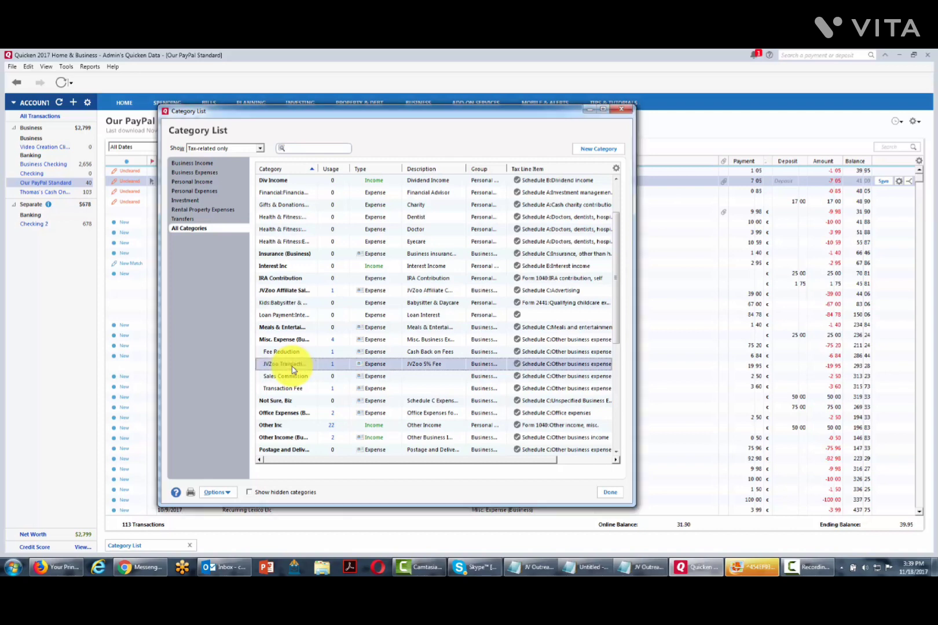
double_click(290, 366)
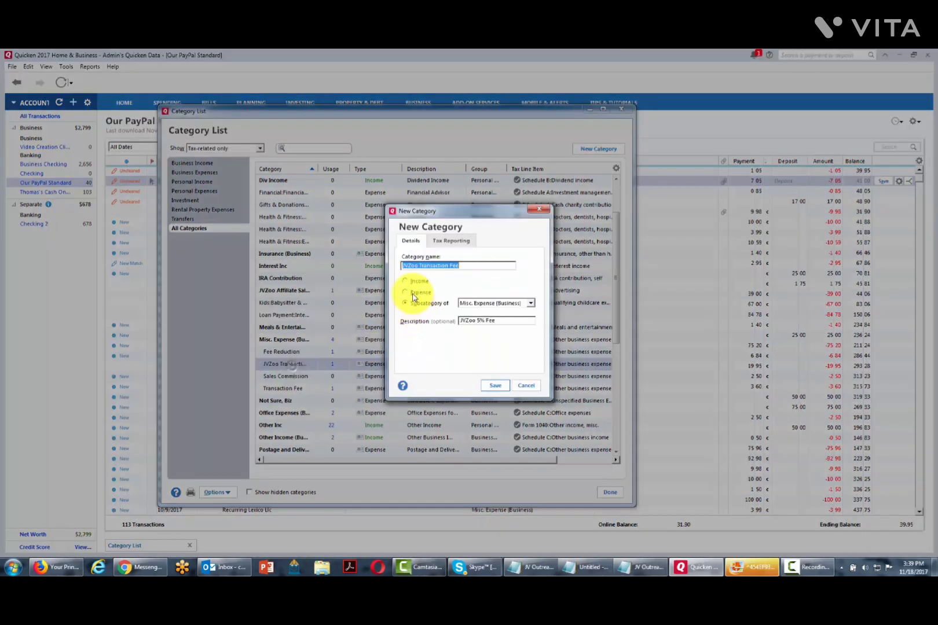
click(405, 292)
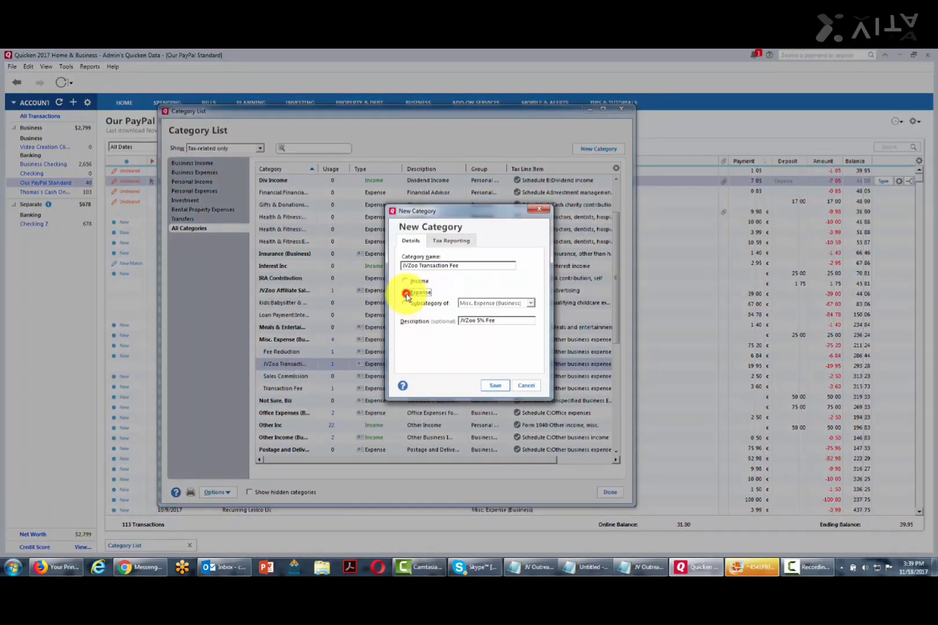
click(452, 243)
click(530, 323)
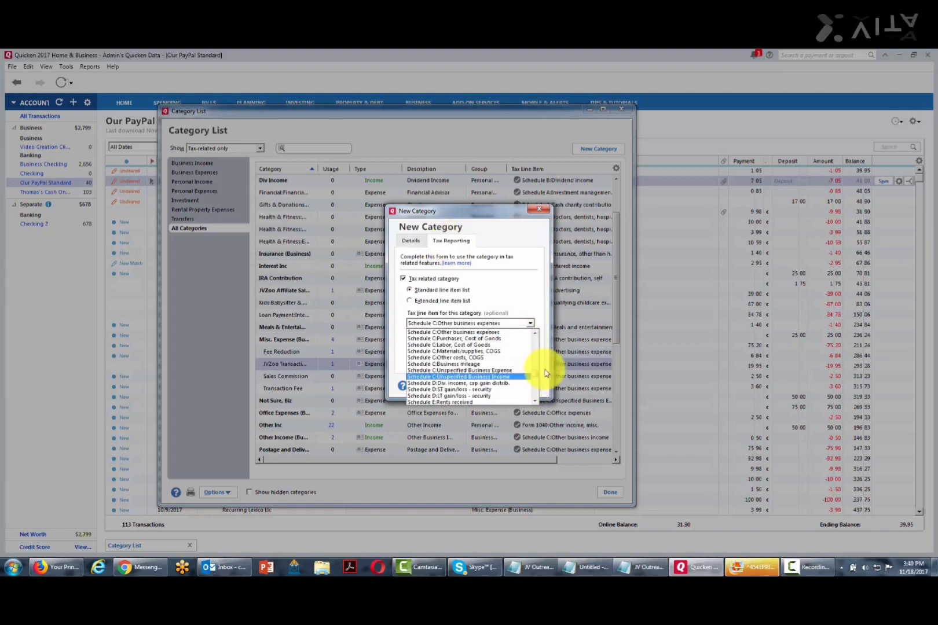
click(472, 371)
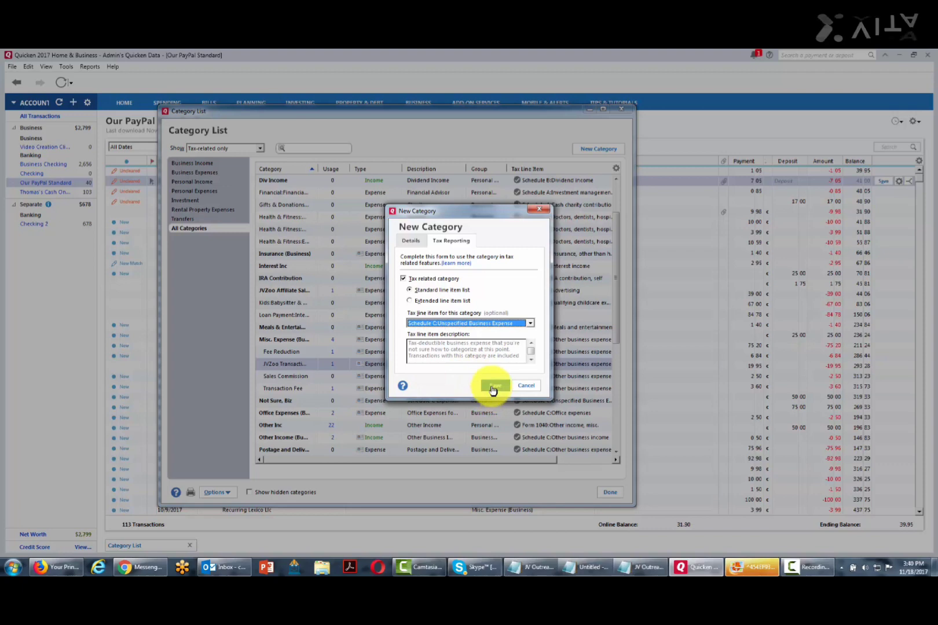
click(491, 386)
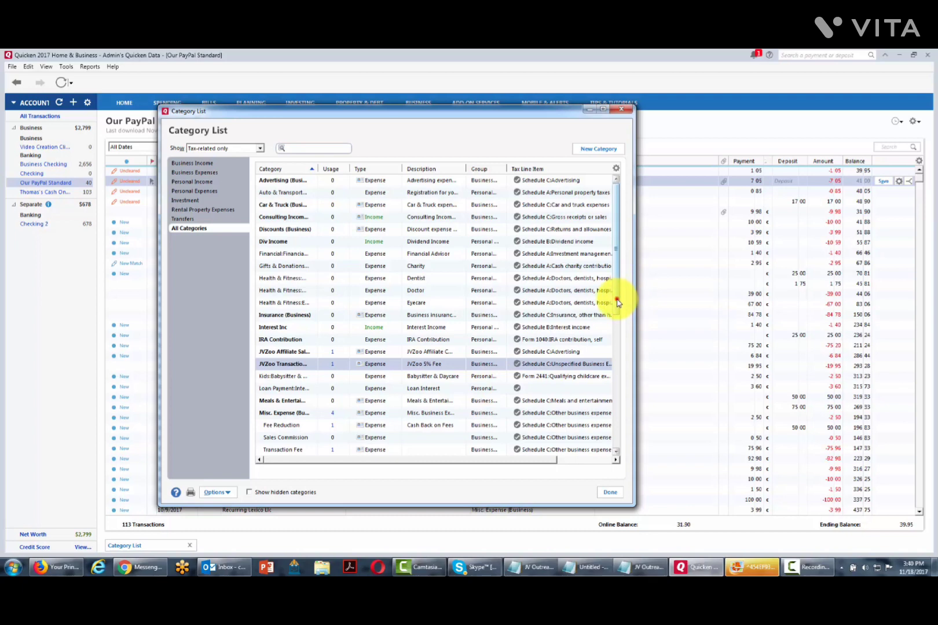
drag(616, 300, 619, 325)
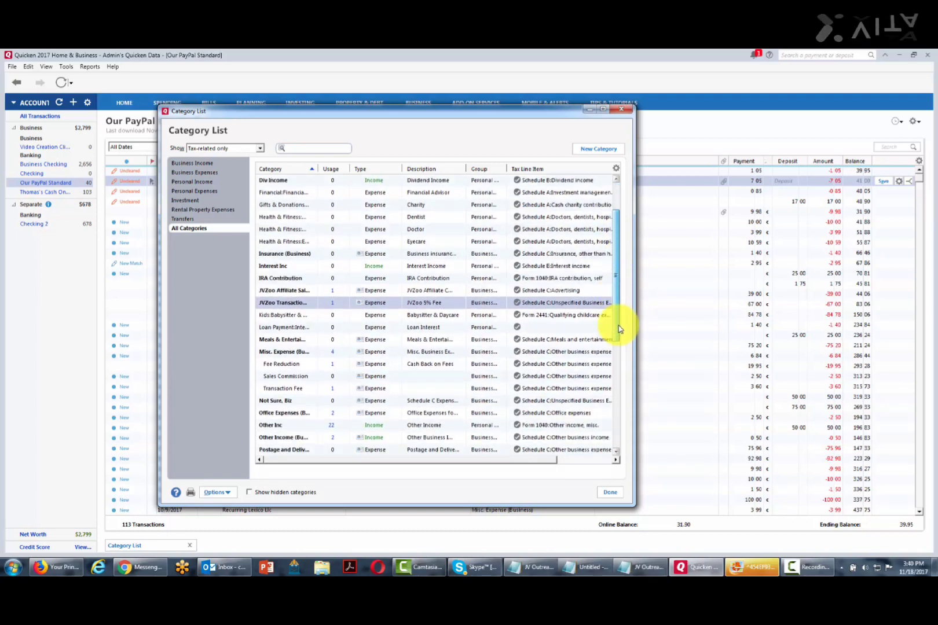
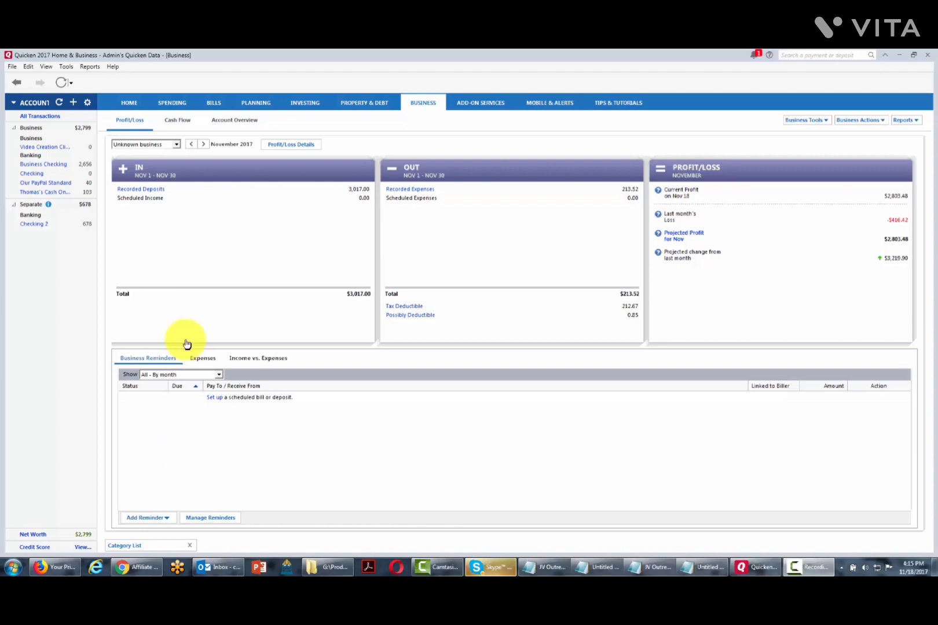
Start adding a credit card account through advanced setup, with its transactions entered manually.
click(73, 103)
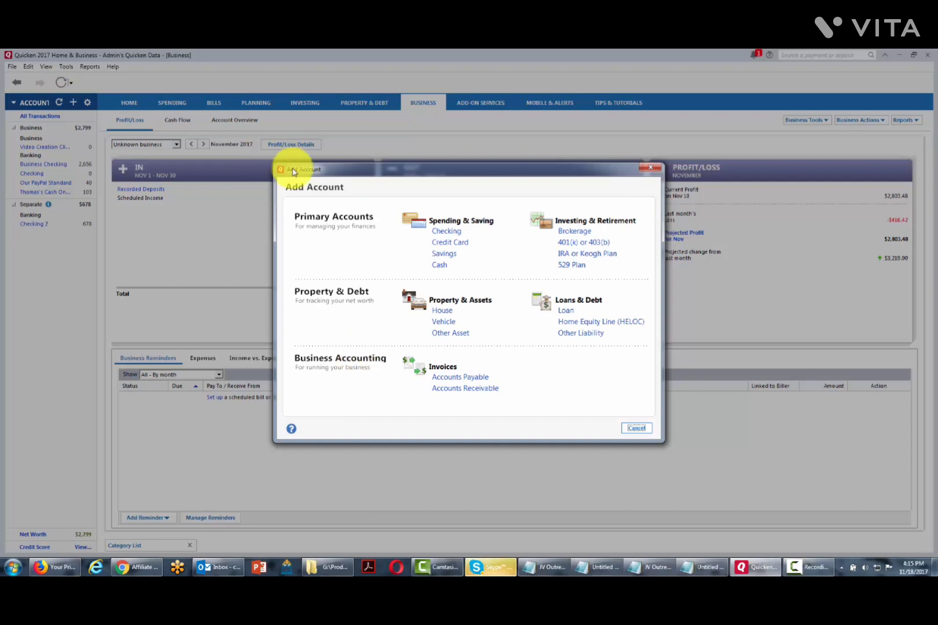
click(443, 244)
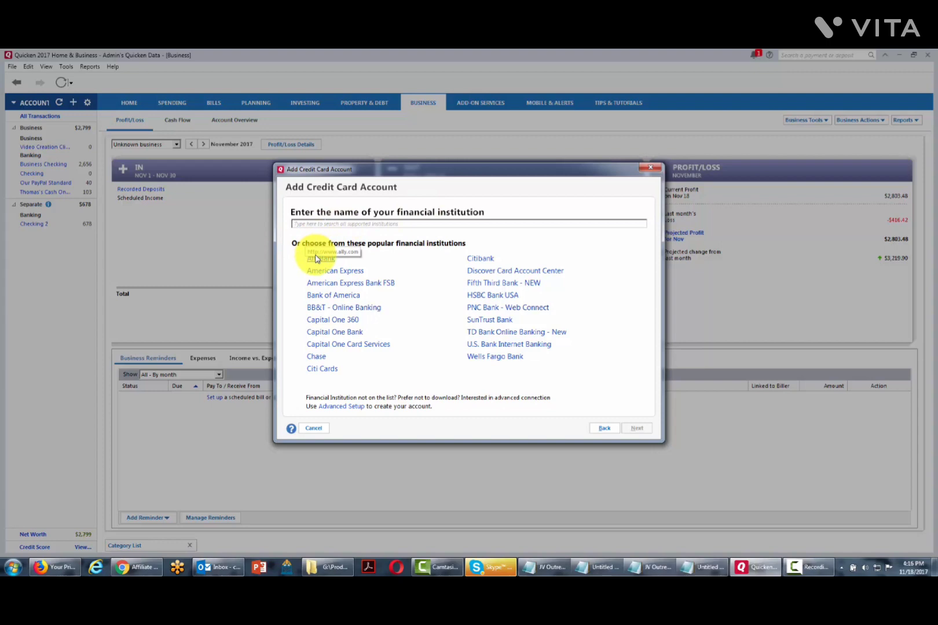
click(338, 409)
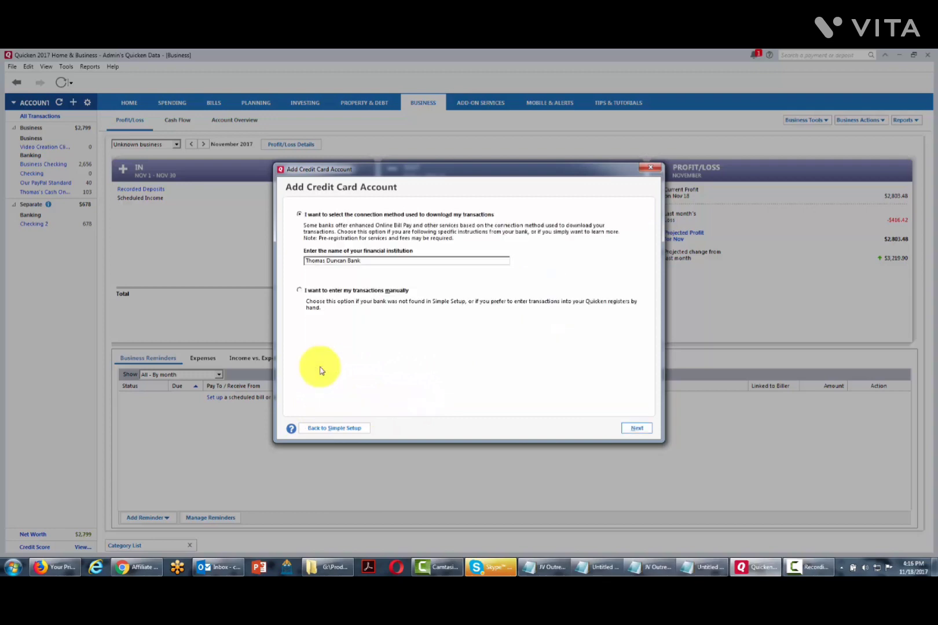
click(300, 291)
click(635, 429)
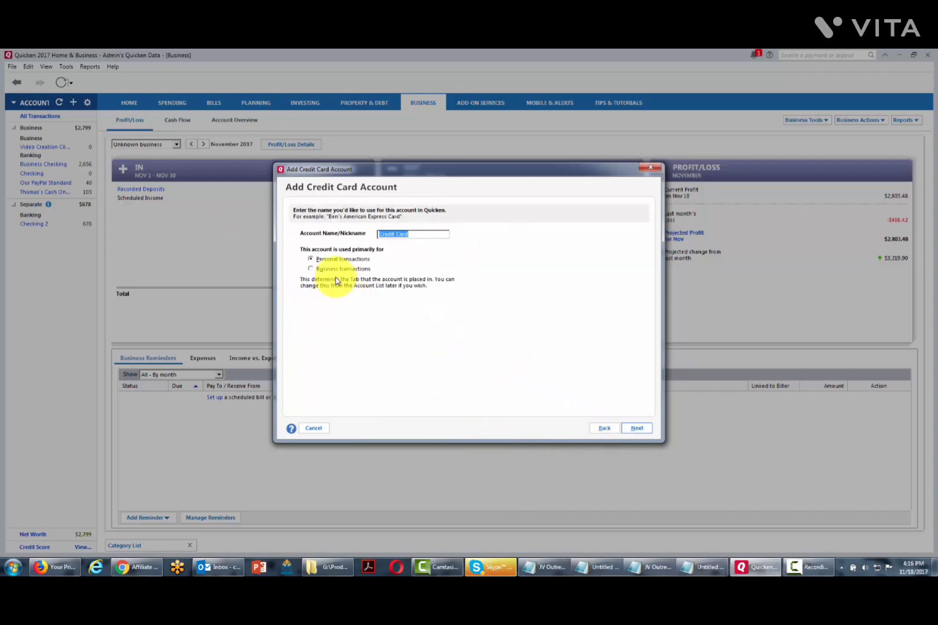
Finish adding the business-transactions credit card account Credit Card To Make Business Purchase, with statement ending date 11/1/2017 and ending balance 0.
click(311, 269)
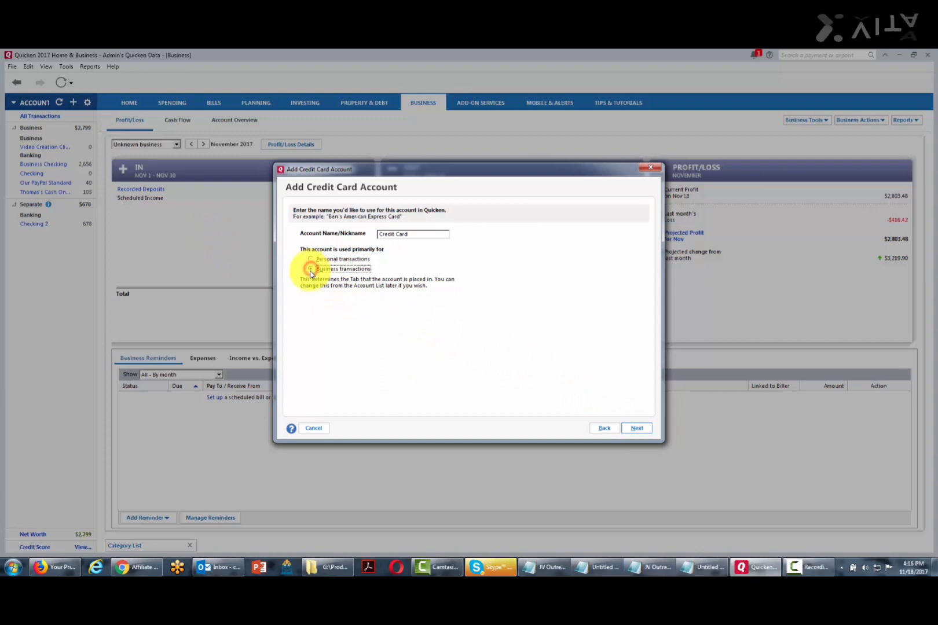
key(Return)
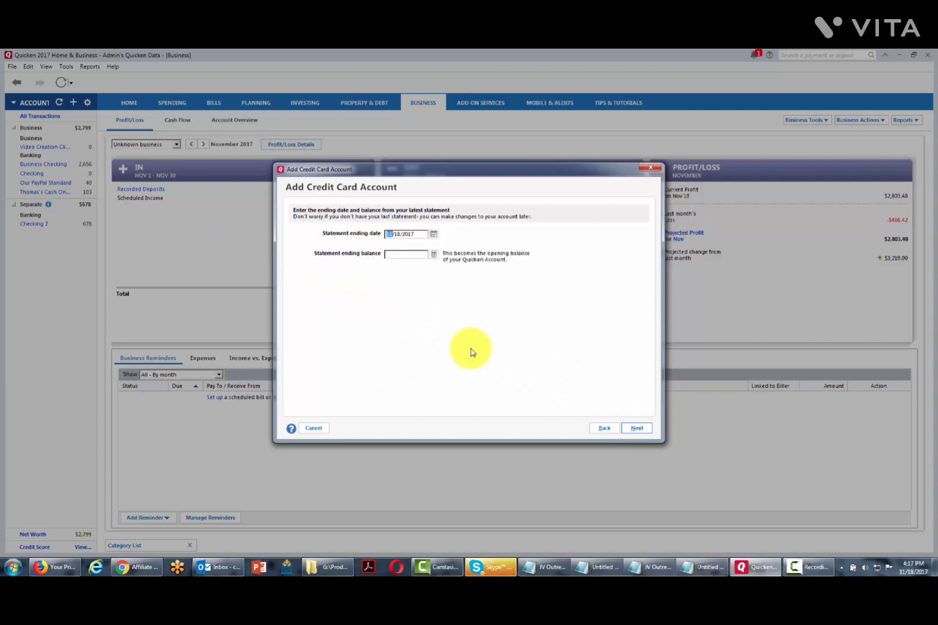
click(421, 254)
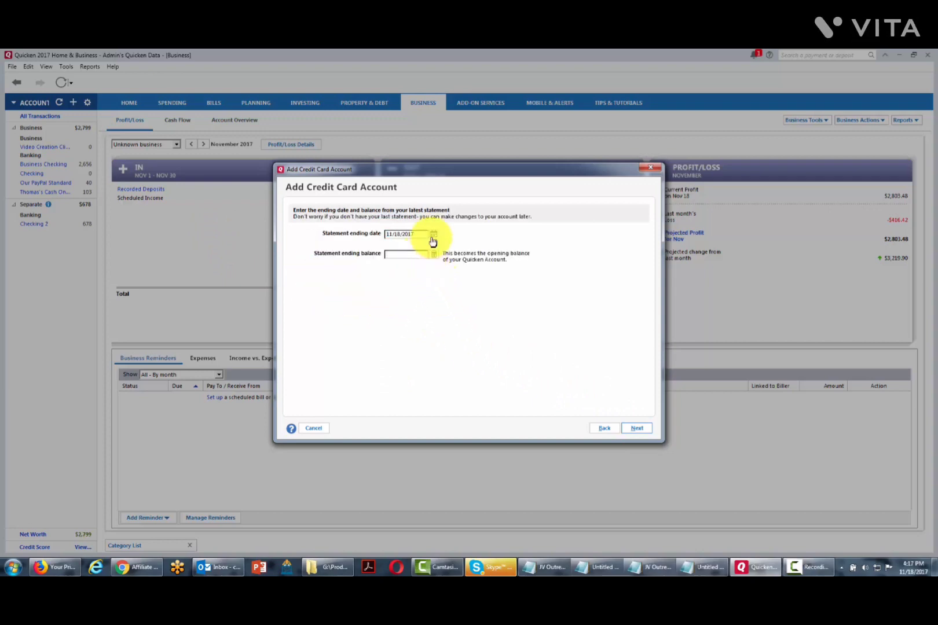
click(435, 235)
click(441, 268)
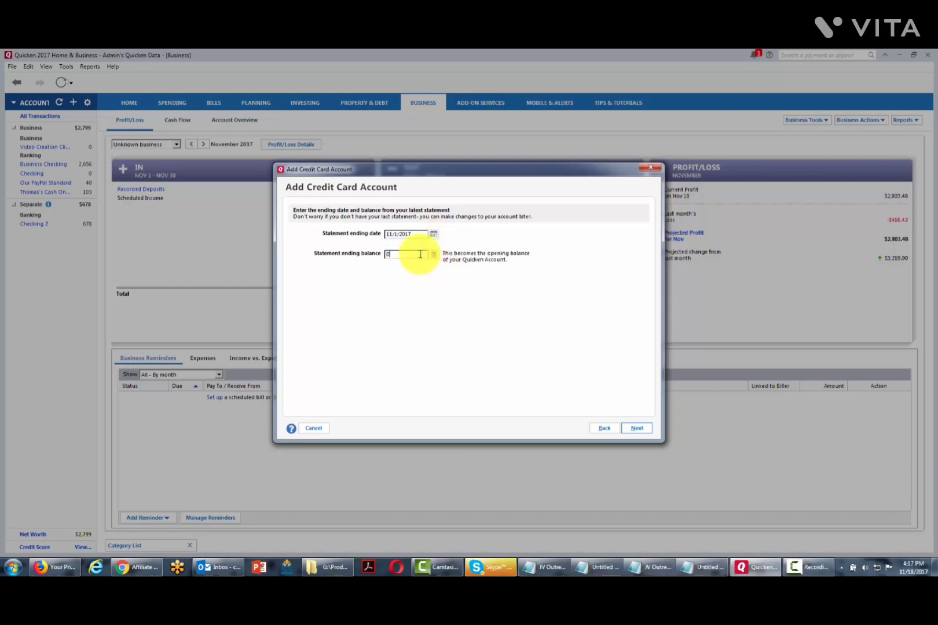
click(637, 429)
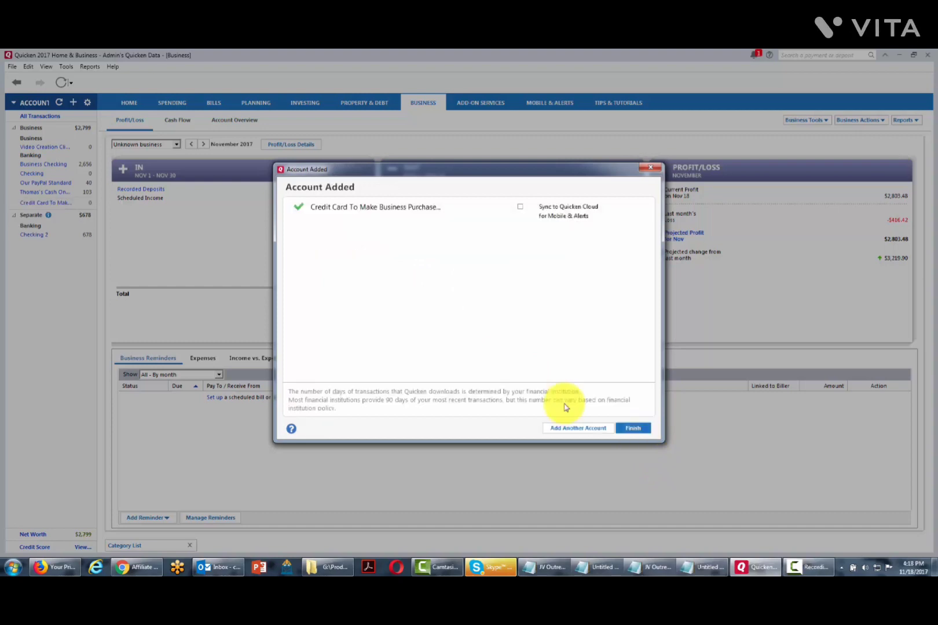
click(633, 429)
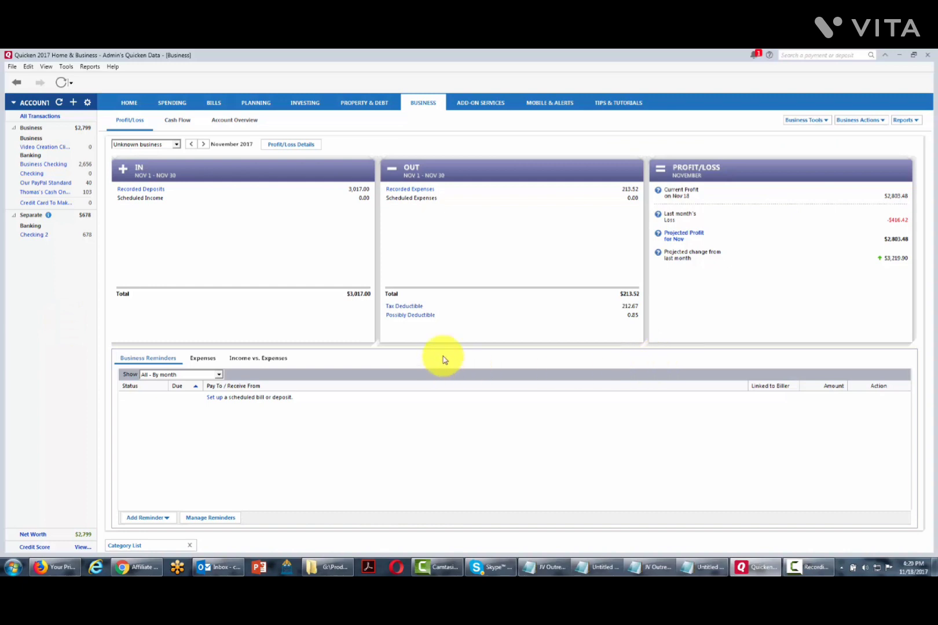
In the Credit Card To Make Business Purchase register, enter an 11/18/2017 transaction for Coachin Program, memo Travel Coaching, category Supplies (Business).
click(53, 204)
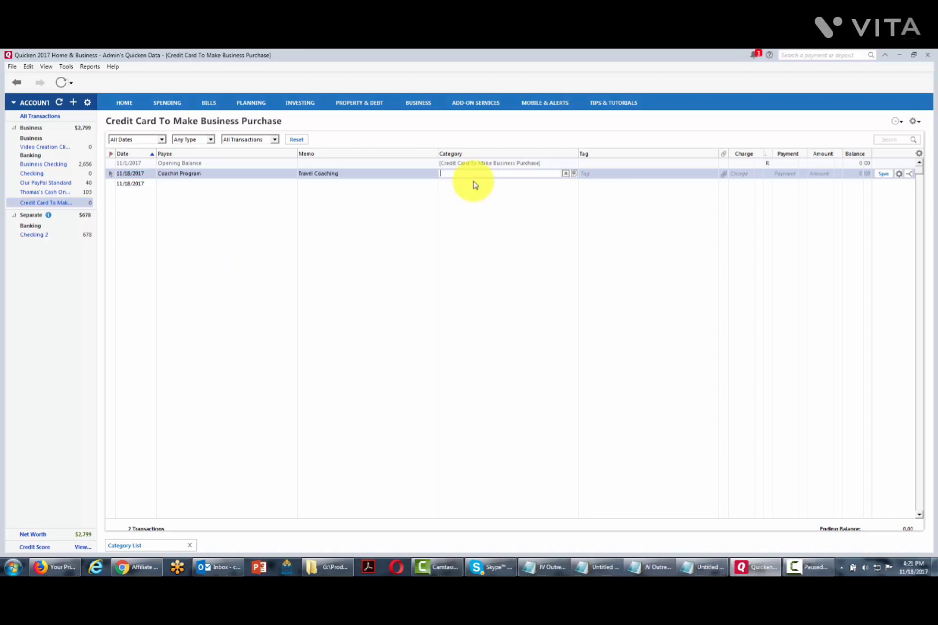
click(472, 175)
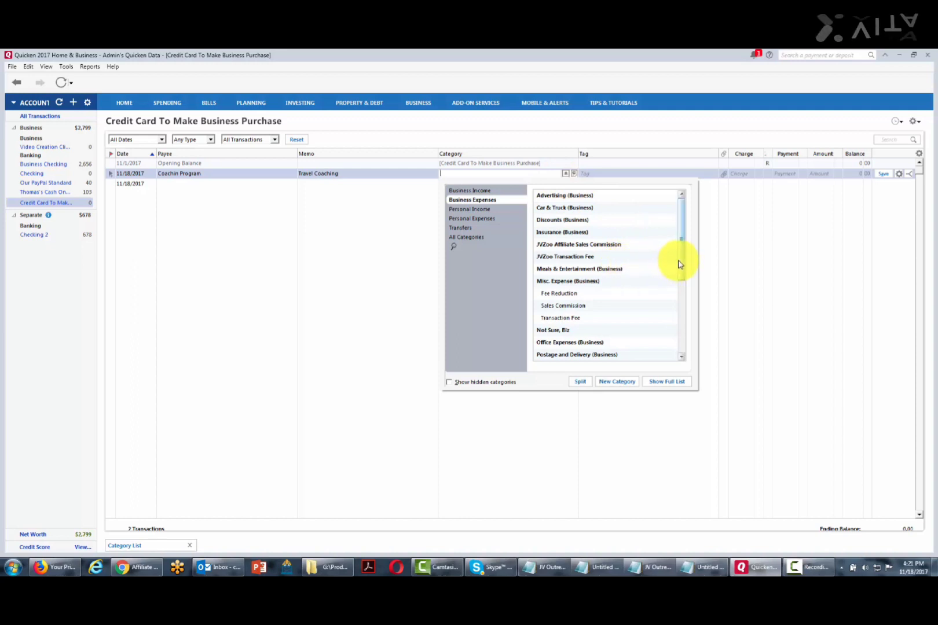
drag(683, 260, 683, 319)
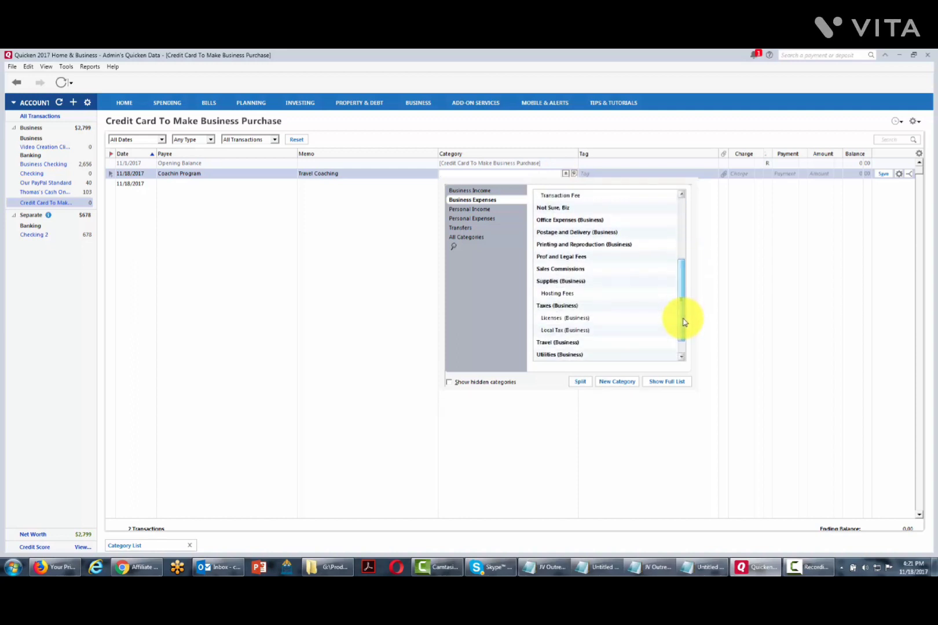
click(577, 282)
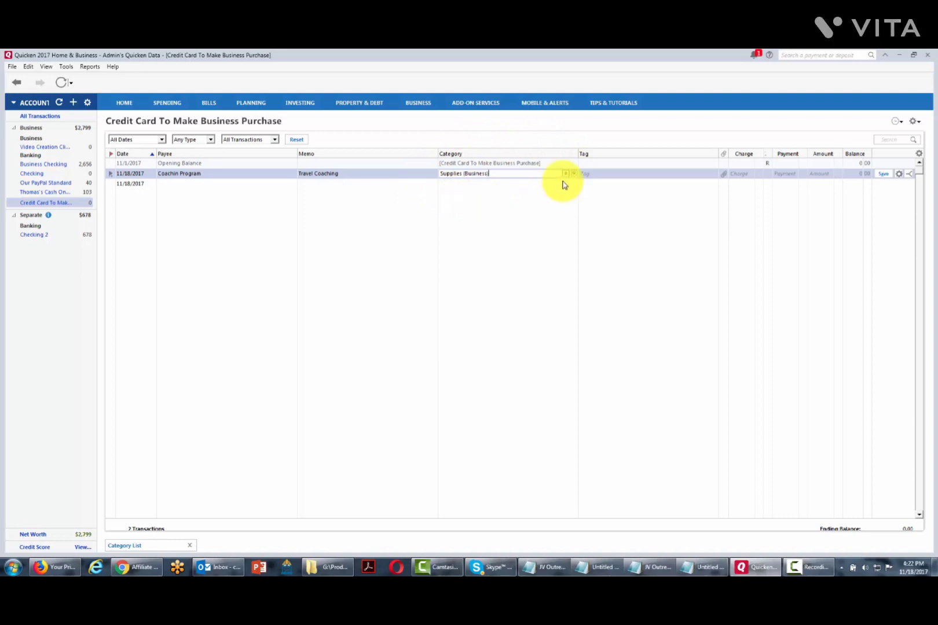
Create and assign a coaching tag with the coach's name to the Coachin Program transaction, enter a charge of 4800, and save it.
click(598, 174)
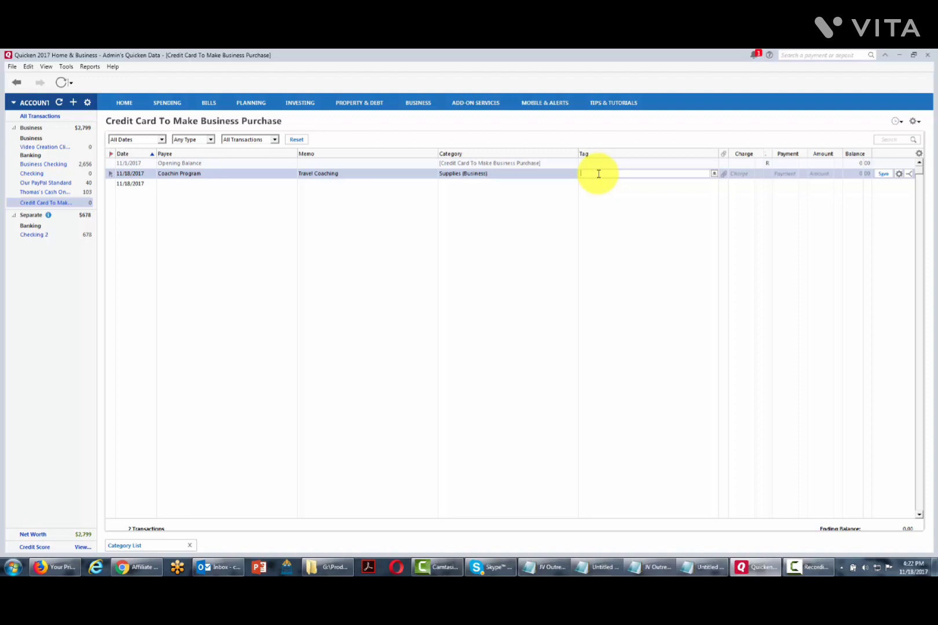
text(Frank Kern Coaching)
key(Tab)
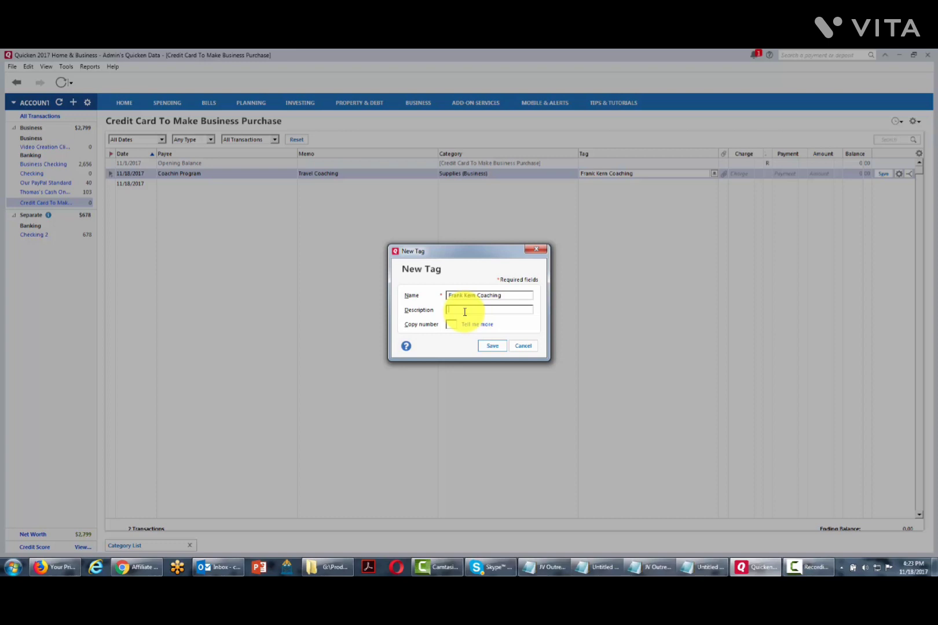
click(493, 346)
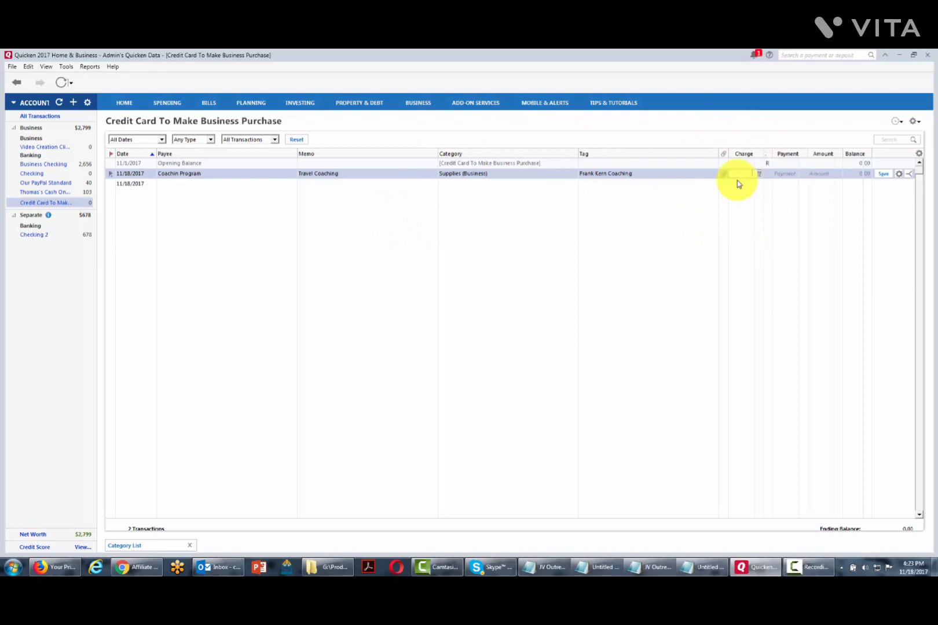
text(4800)
key(Tab)
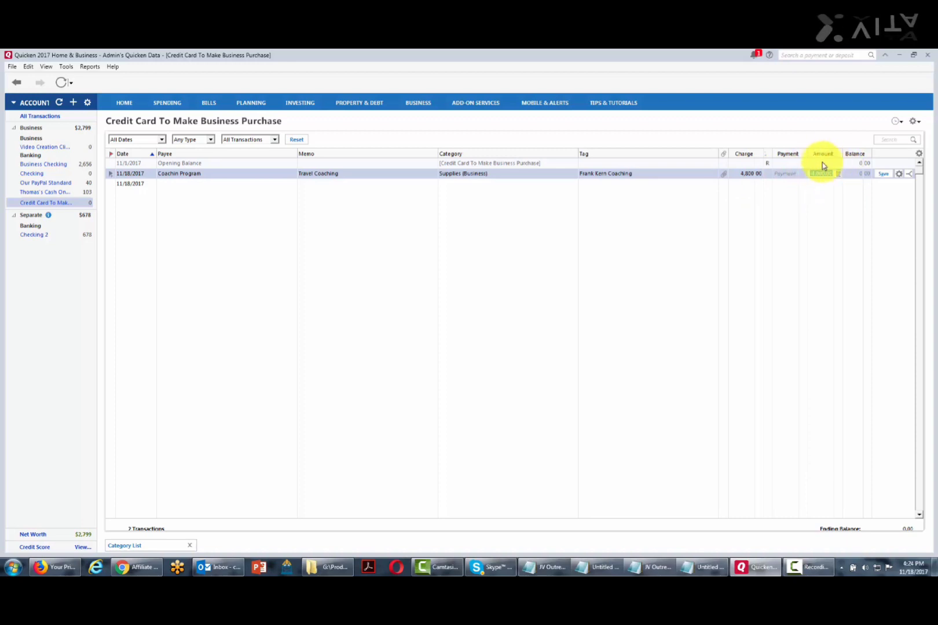
click(884, 175)
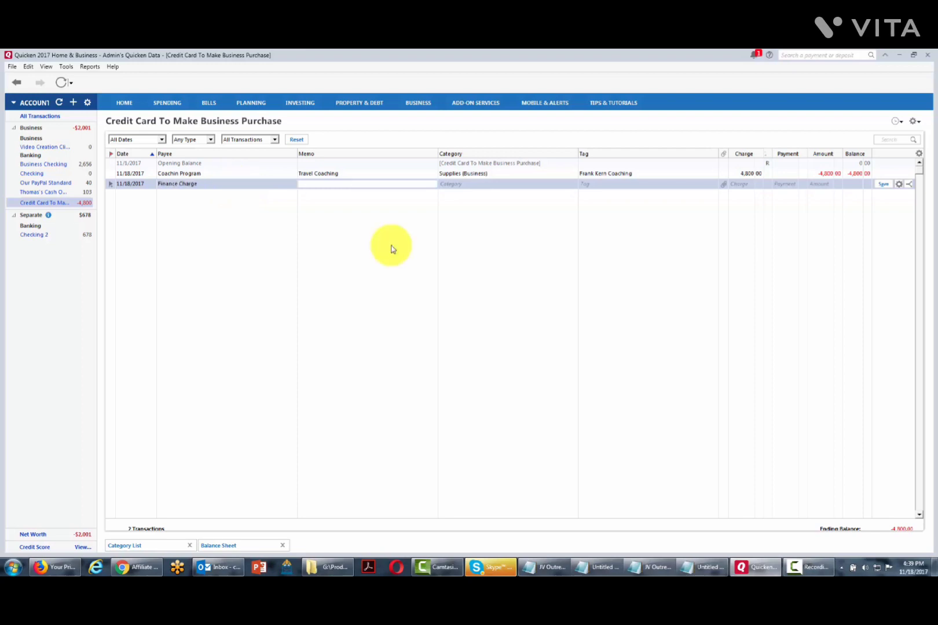
Record an 11/18/2017 Finance Charge of 58.00 with the category [Credit Card To Make Business Purchase], and save the transaction.
key(Tab)
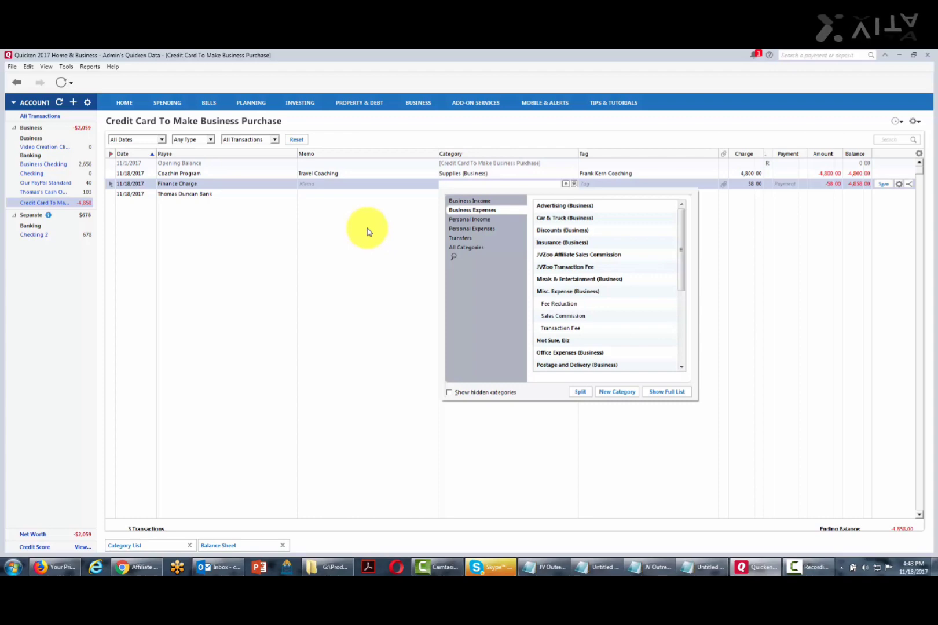
click(455, 257)
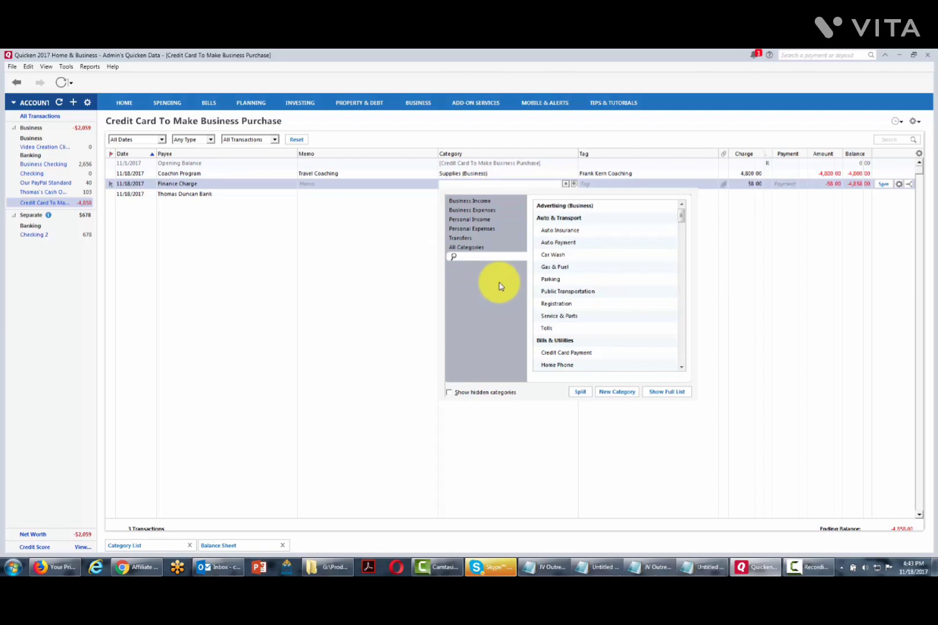
click(477, 260)
text(Cre)
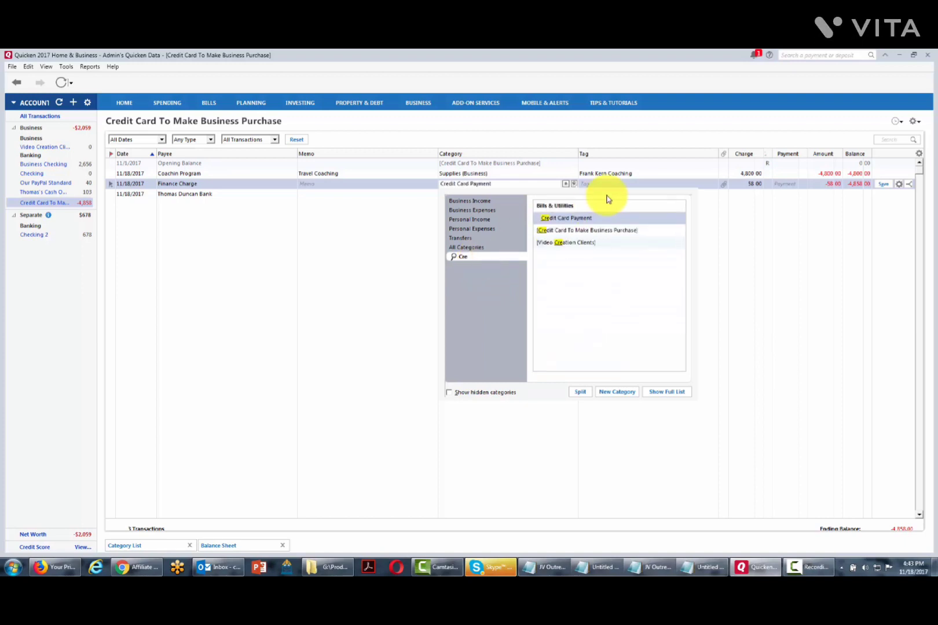
click(572, 232)
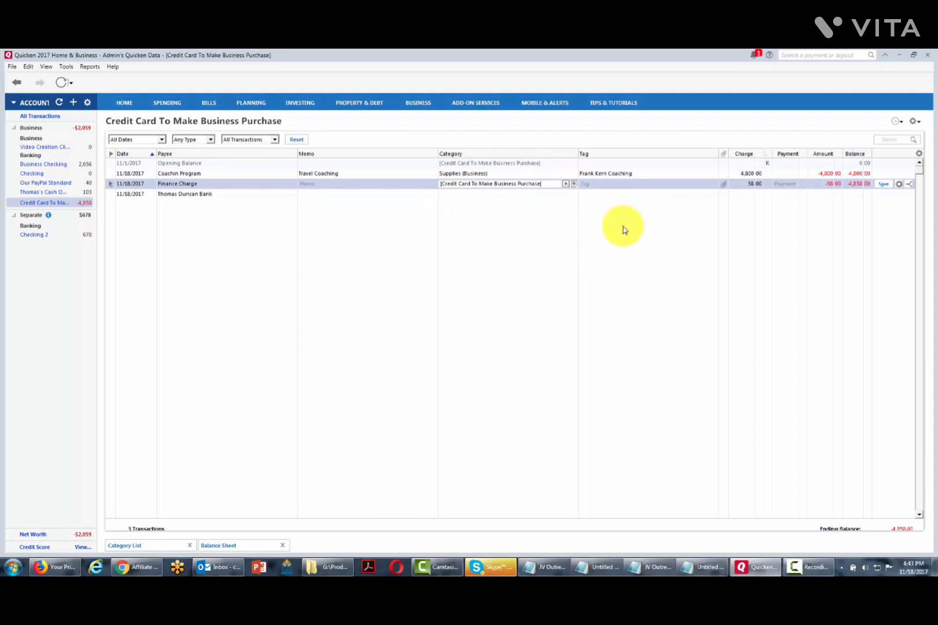
key(Tab)
key(Tab)
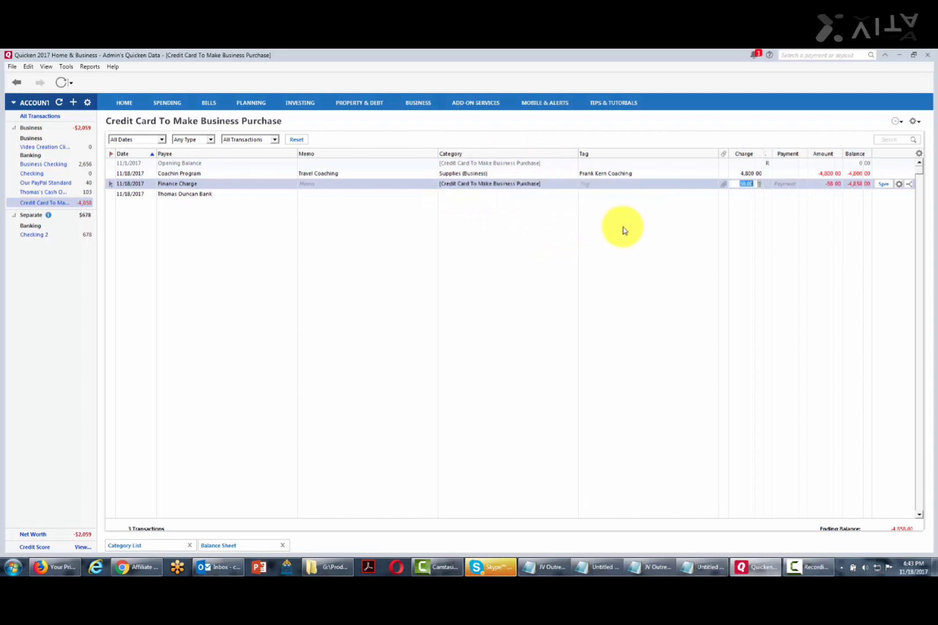
click(885, 185)
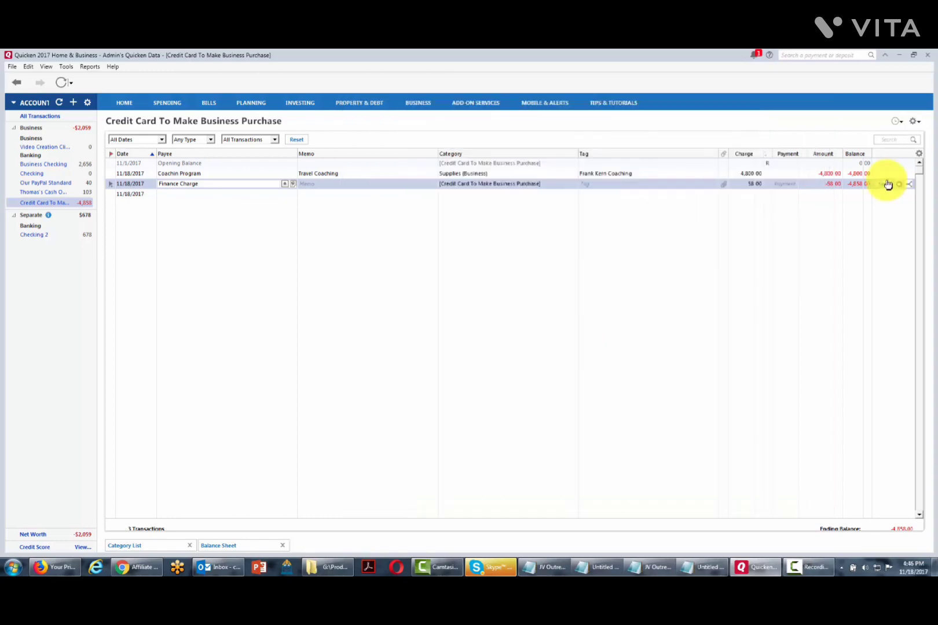
click(888, 184)
key(Return)
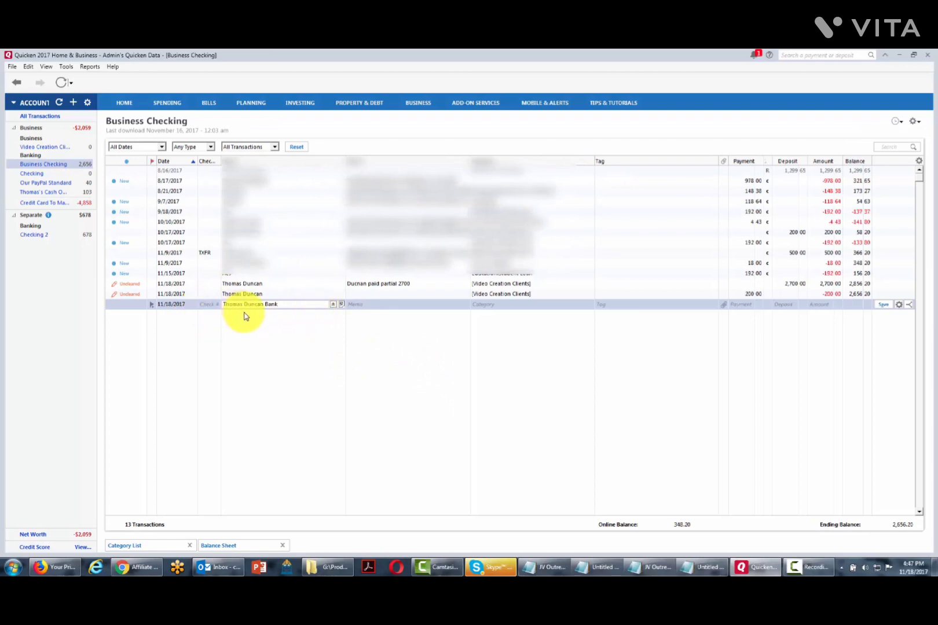
In Business Checking, categorize the new 11/18/2017 bank entry as [Credit Card To Make Business Purchase], enter a payment of 200, and save it.
click(547, 307)
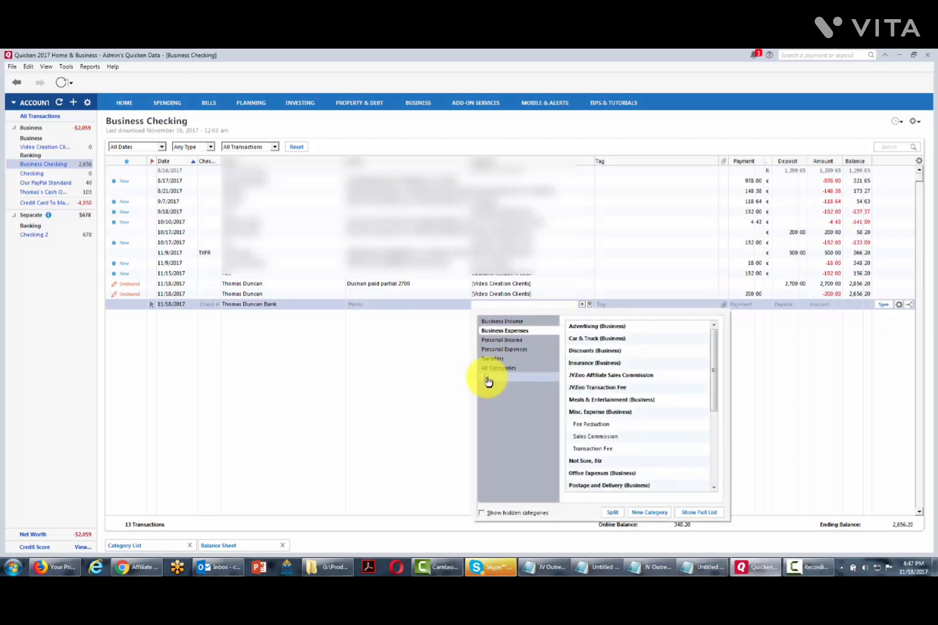
click(487, 378)
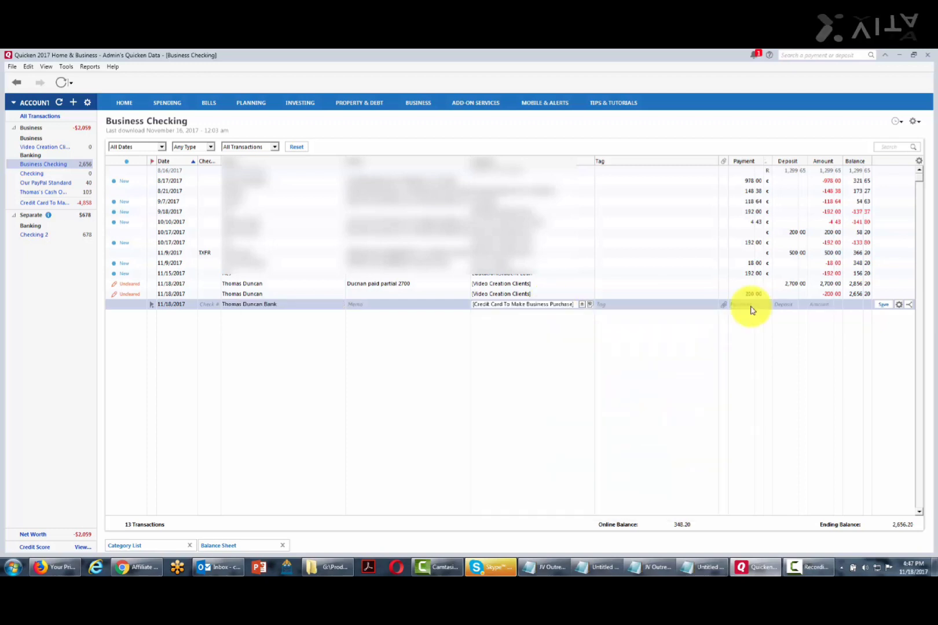
click(752, 307)
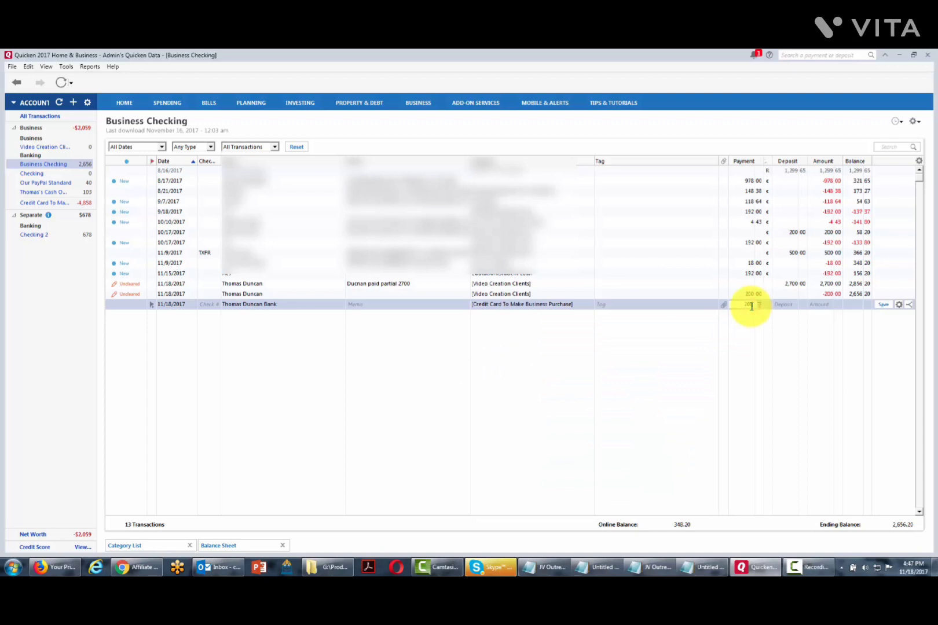
text(200)
key(Tab)
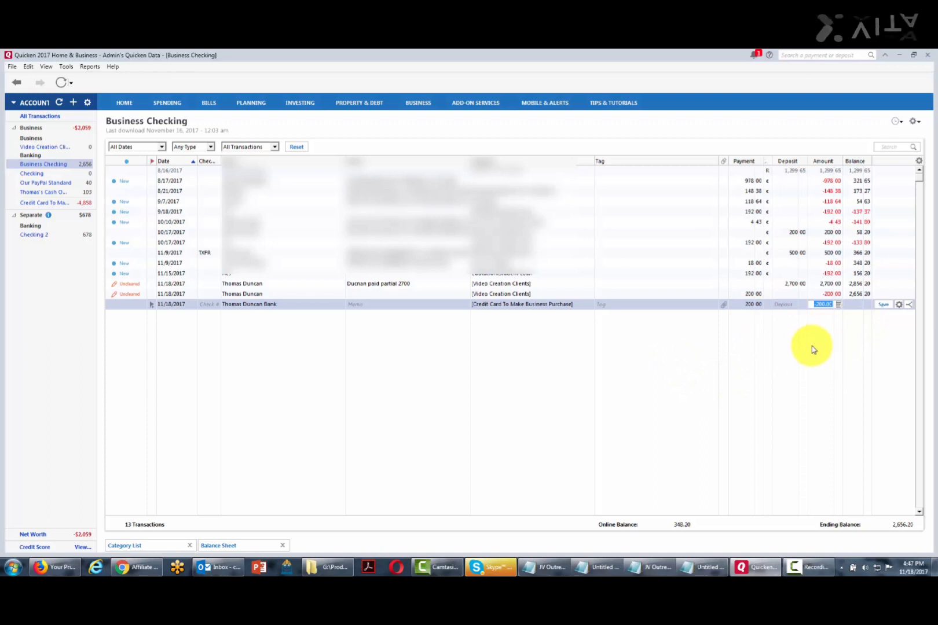
click(881, 306)
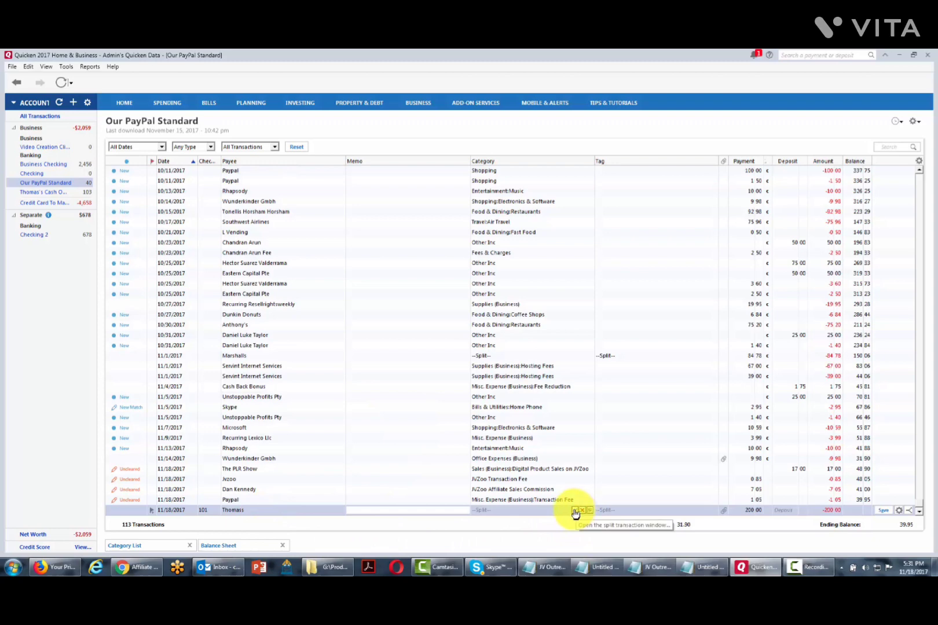
Clear all split lines of the 200.00 payment numbered 101 in the PayPal register and bring up its category choices.
click(583, 512)
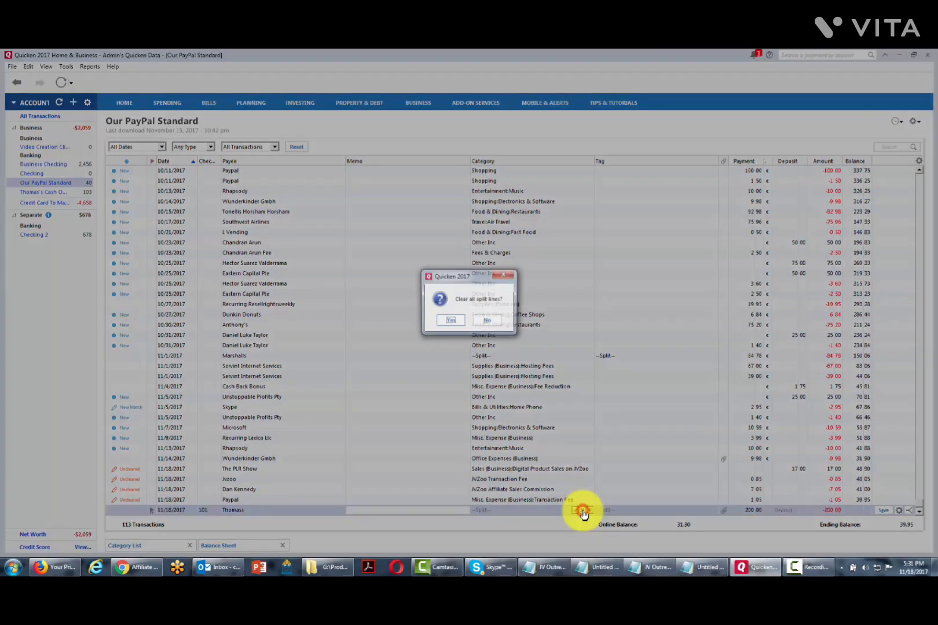
click(451, 321)
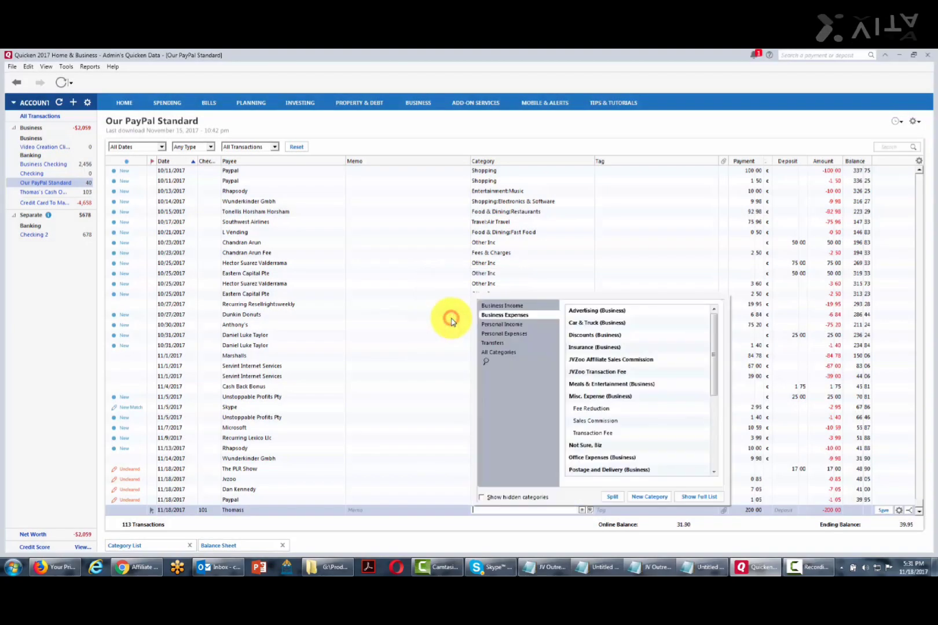
click(710, 373)
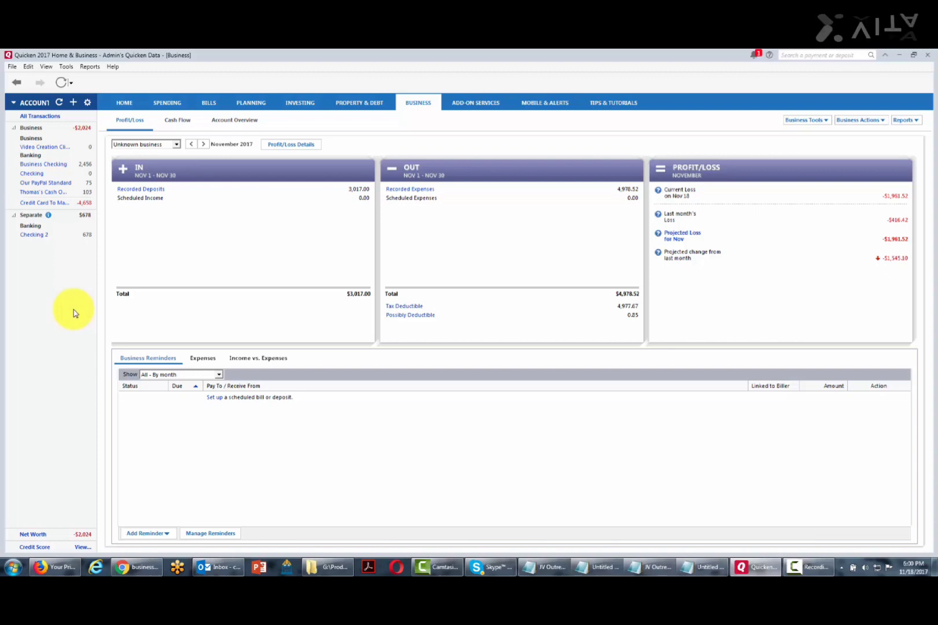
Add an Other Asset account named Rare Vase for business transactions, tracked from 11/1/2017 with an asset value of 0.
click(72, 103)
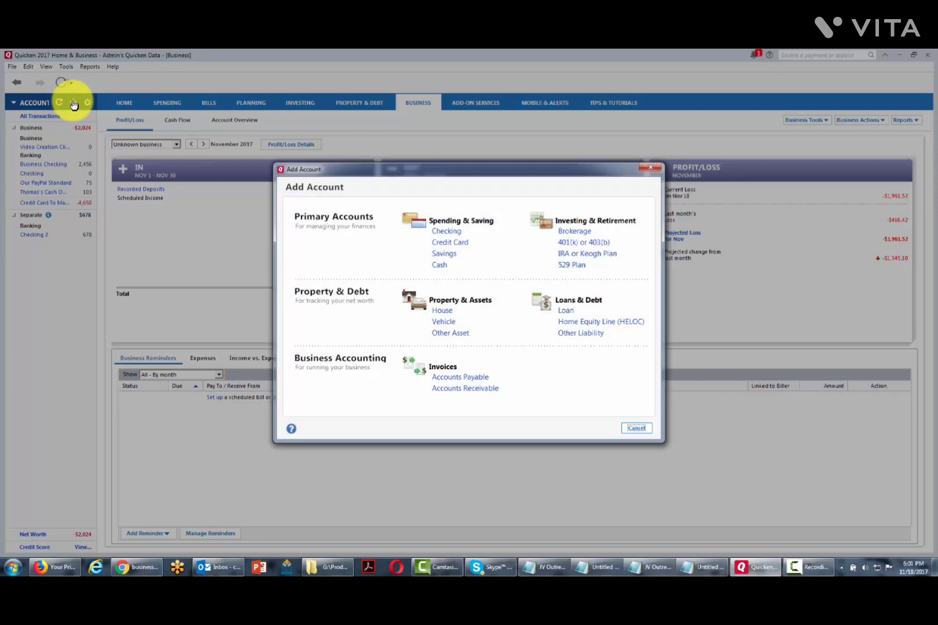
click(449, 335)
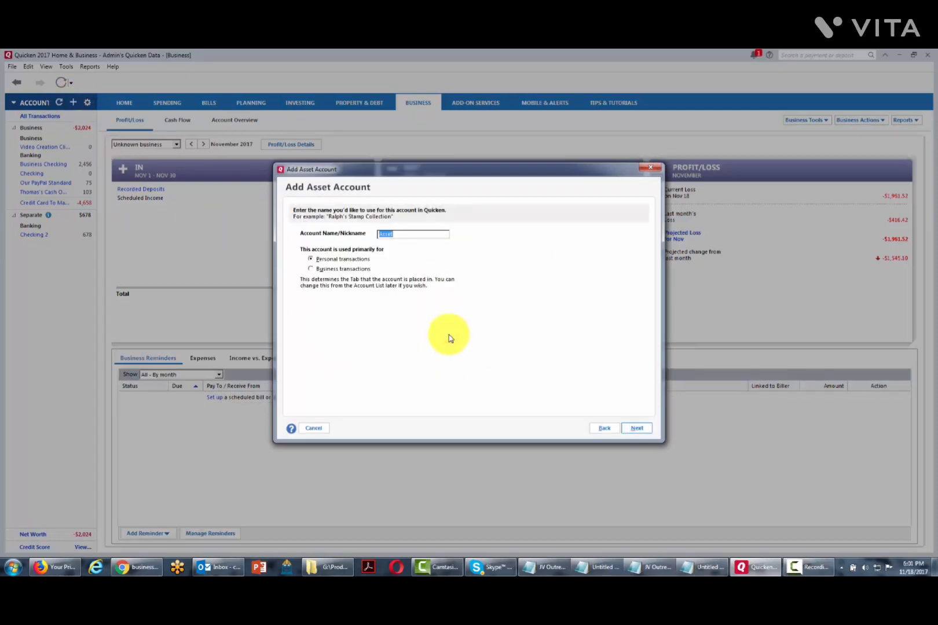
click(311, 270)
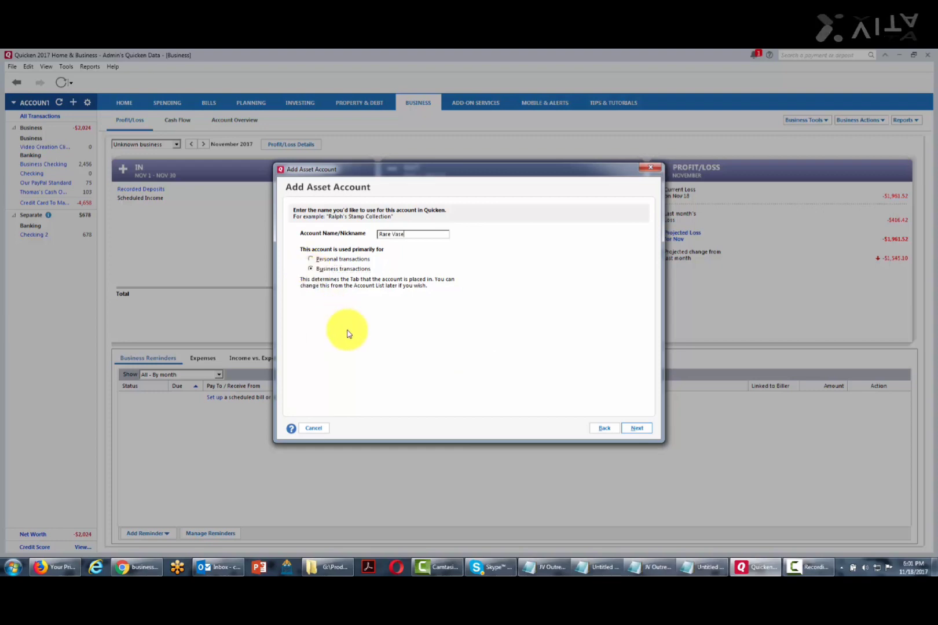
click(629, 428)
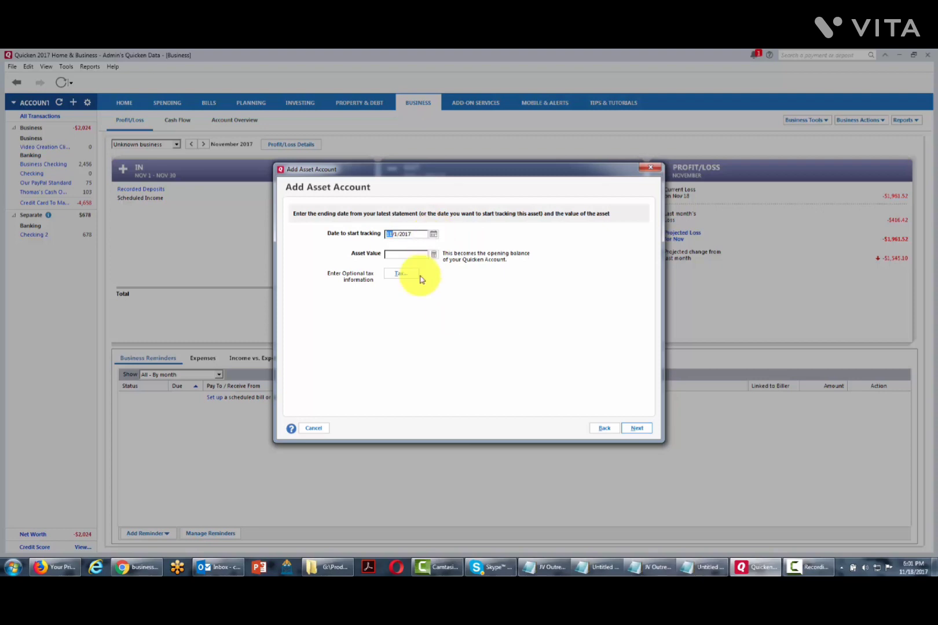
click(407, 255)
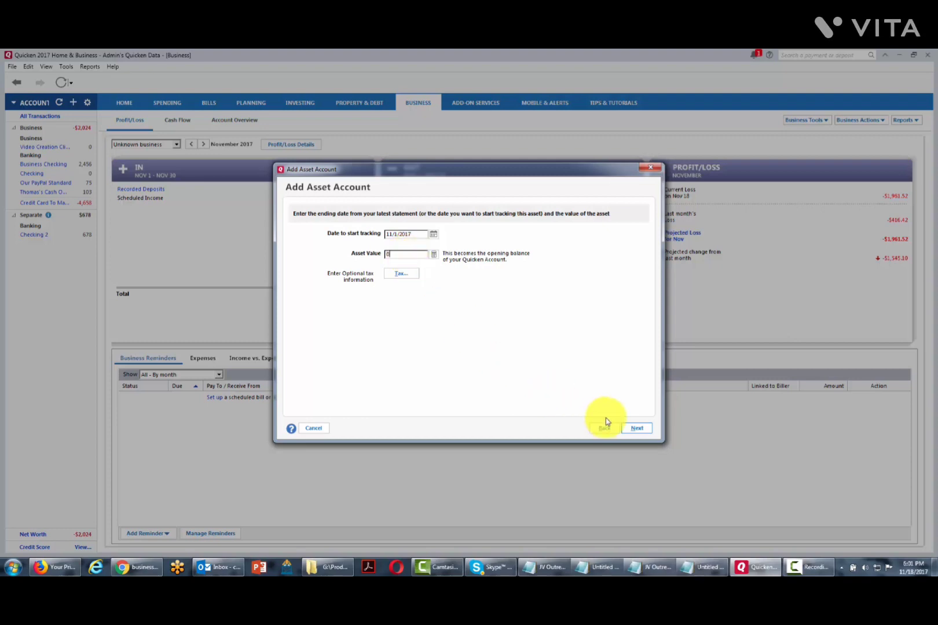
click(635, 430)
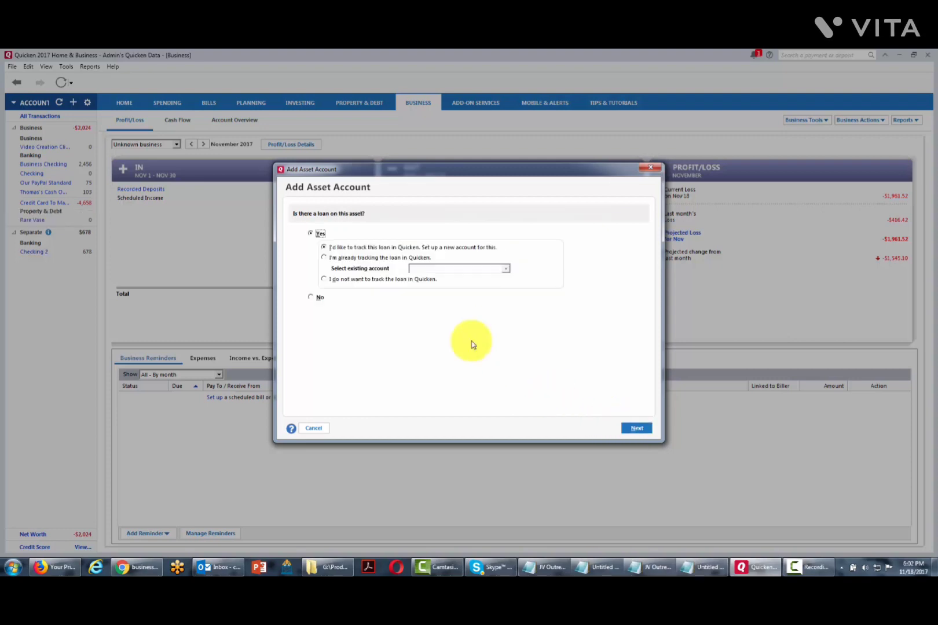
Specify that there is no loan on the Rare Vase asset and finish the account setup.
click(312, 297)
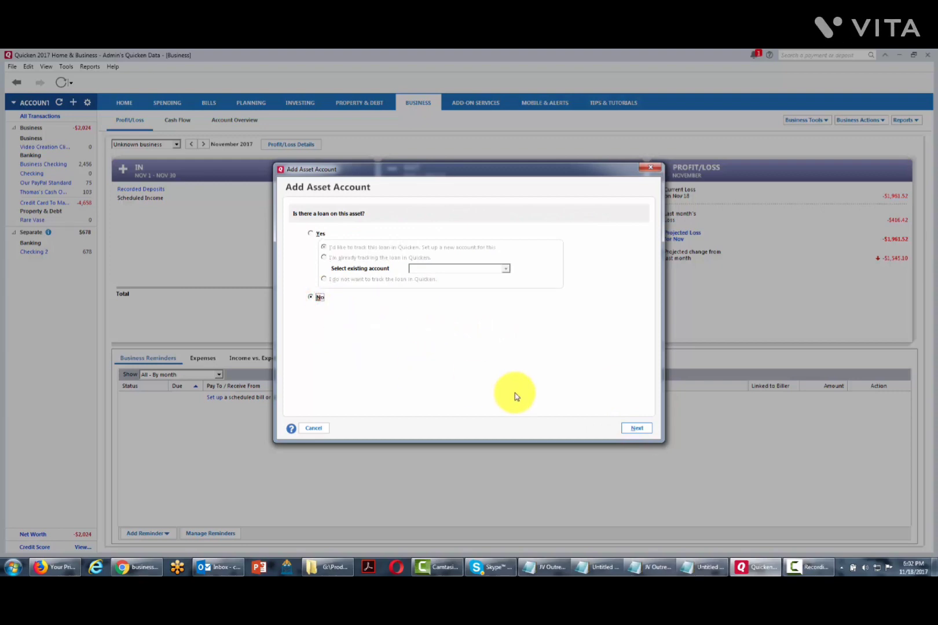
click(635, 429)
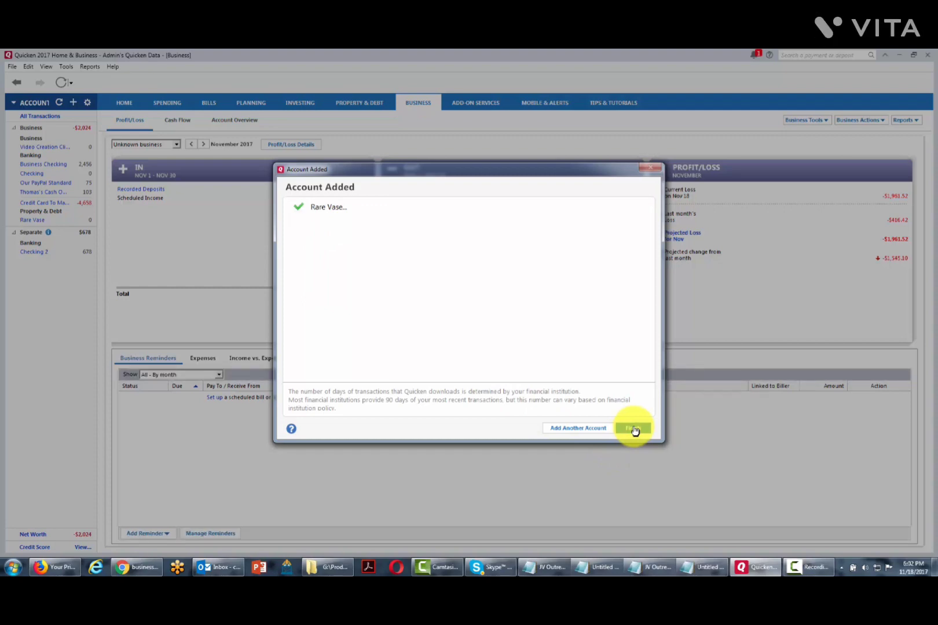
click(633, 429)
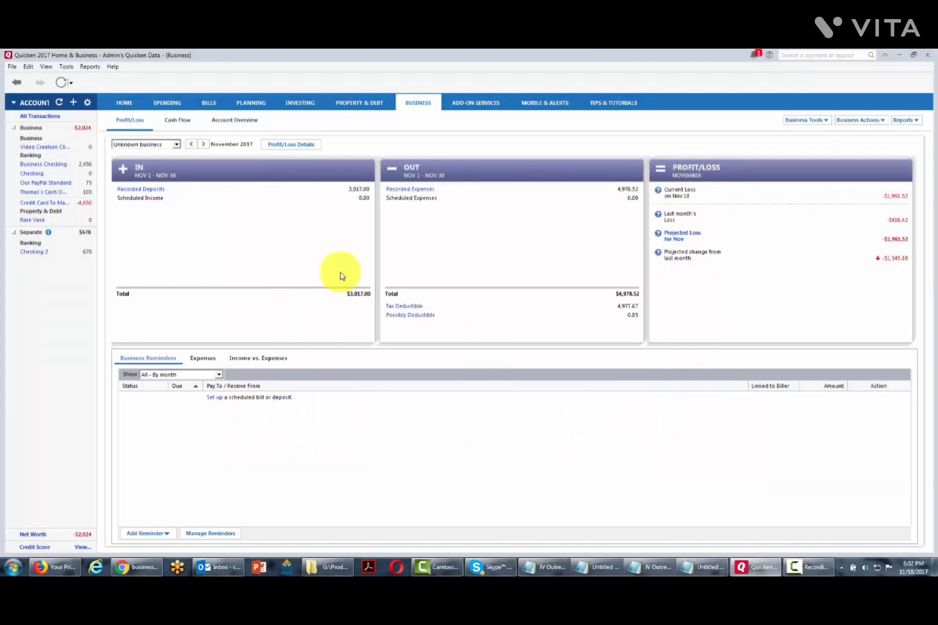
In the cash-on-hand account, record an 11/18/2017 Antiques purchase categorized as [Rare Vase] with 50 spent, and save it.
click(31, 219)
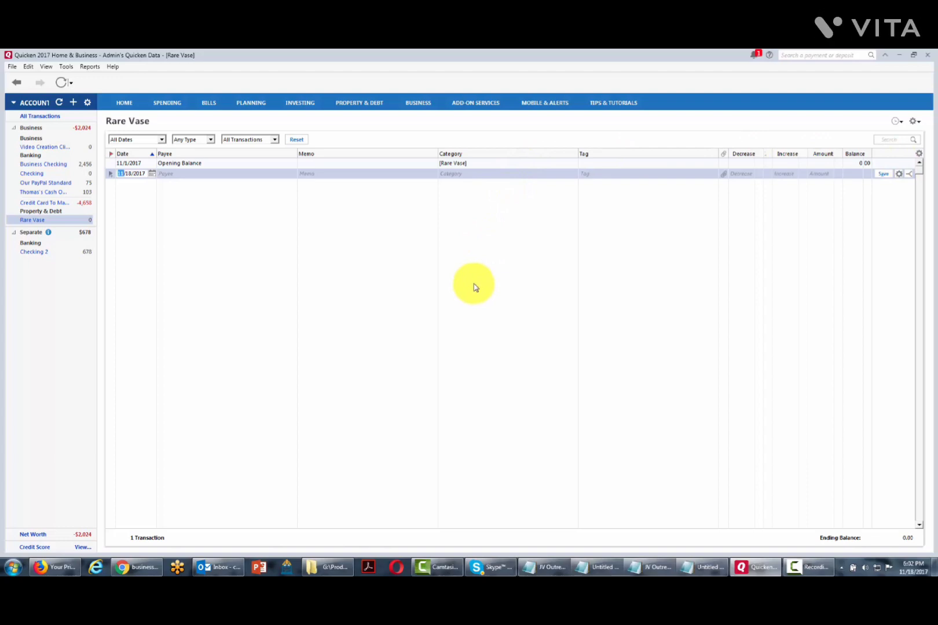
click(56, 192)
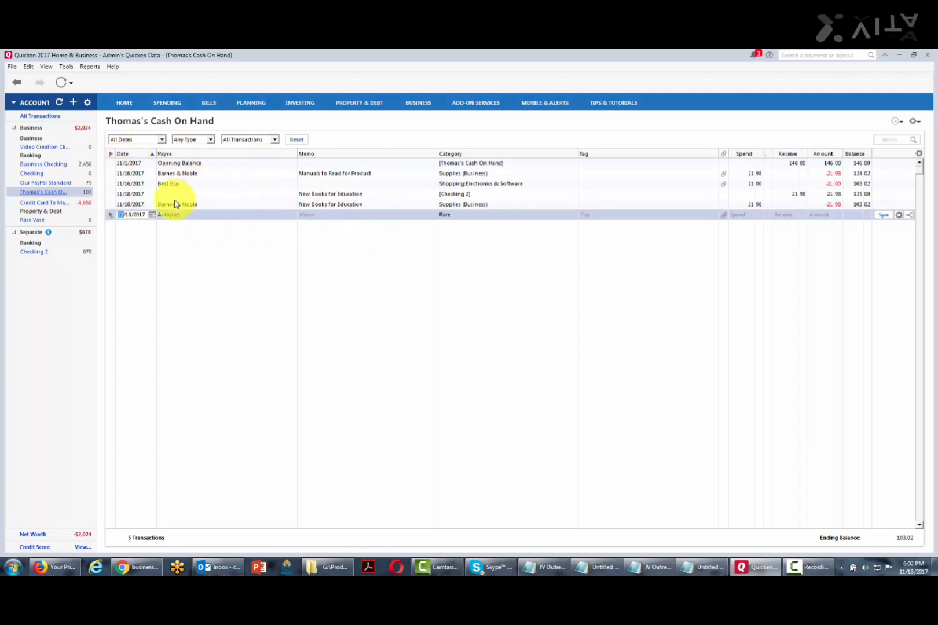
click(458, 215)
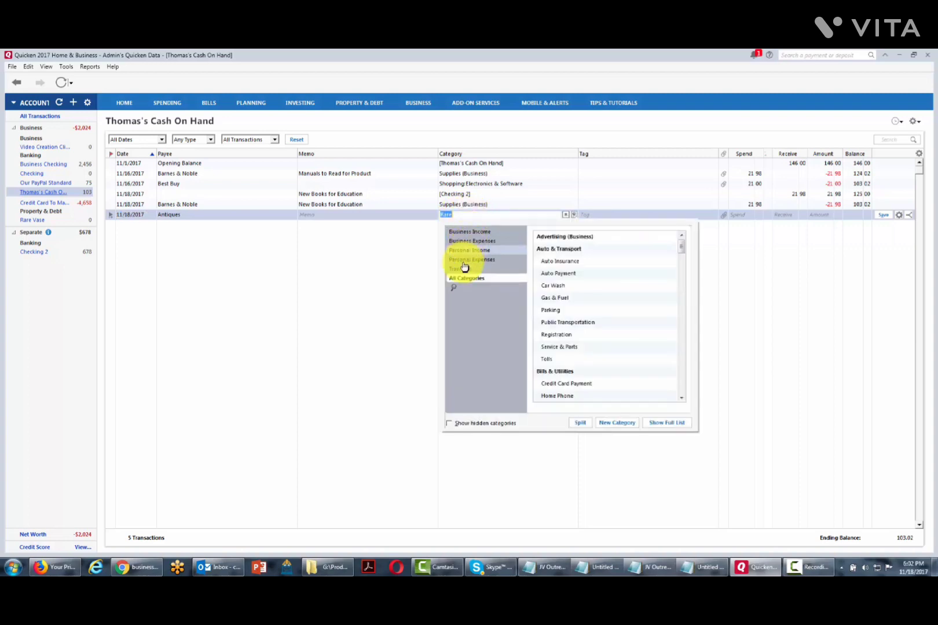
click(455, 290)
key(BackSpace)
key(BackSpace)
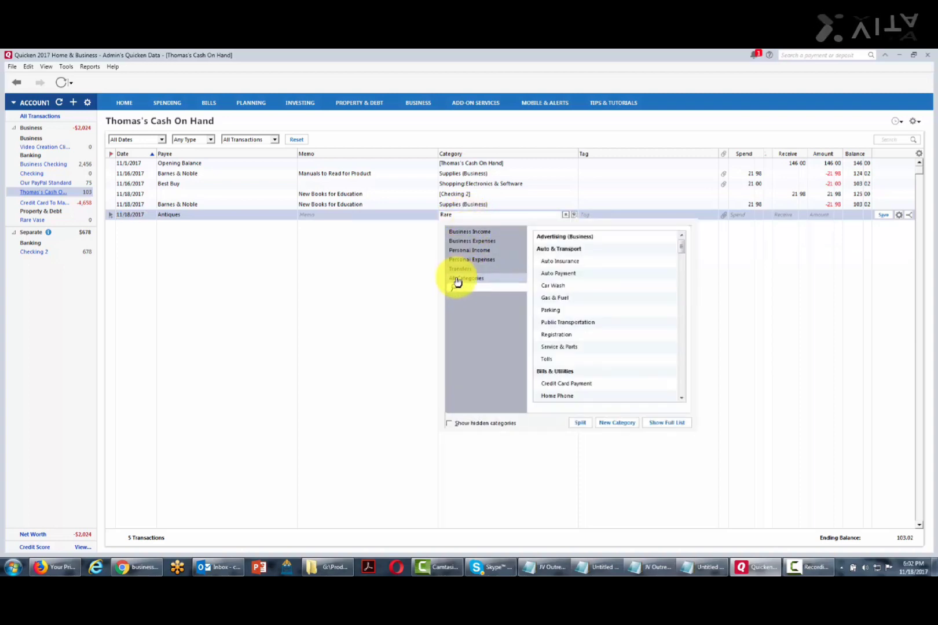
text(te)
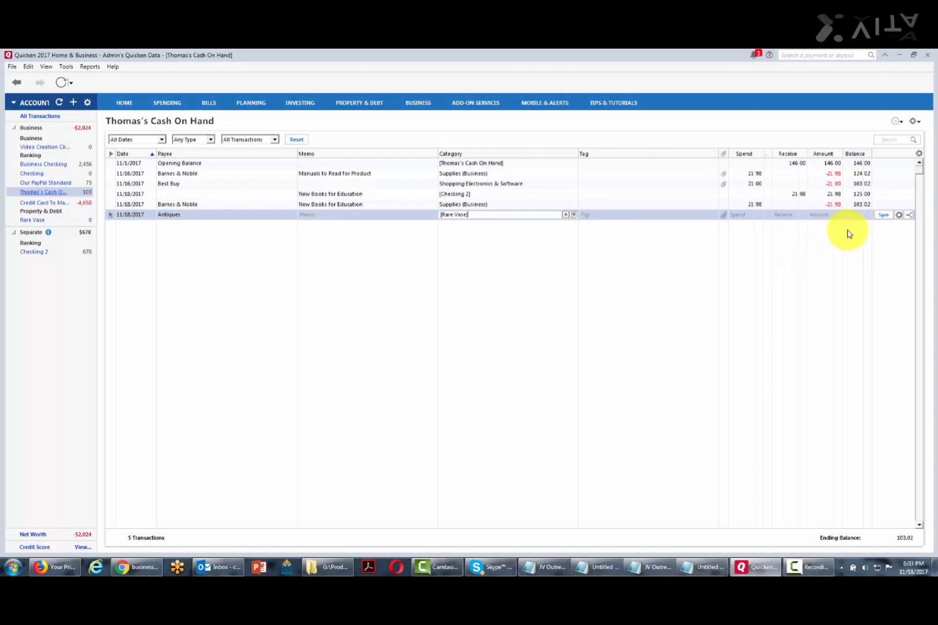
click(746, 215)
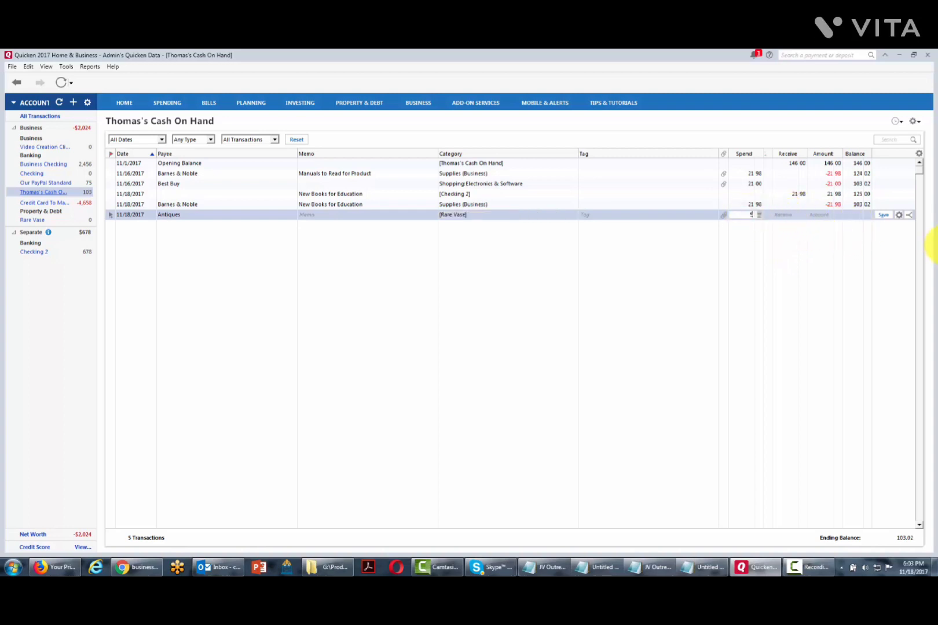
text(50)
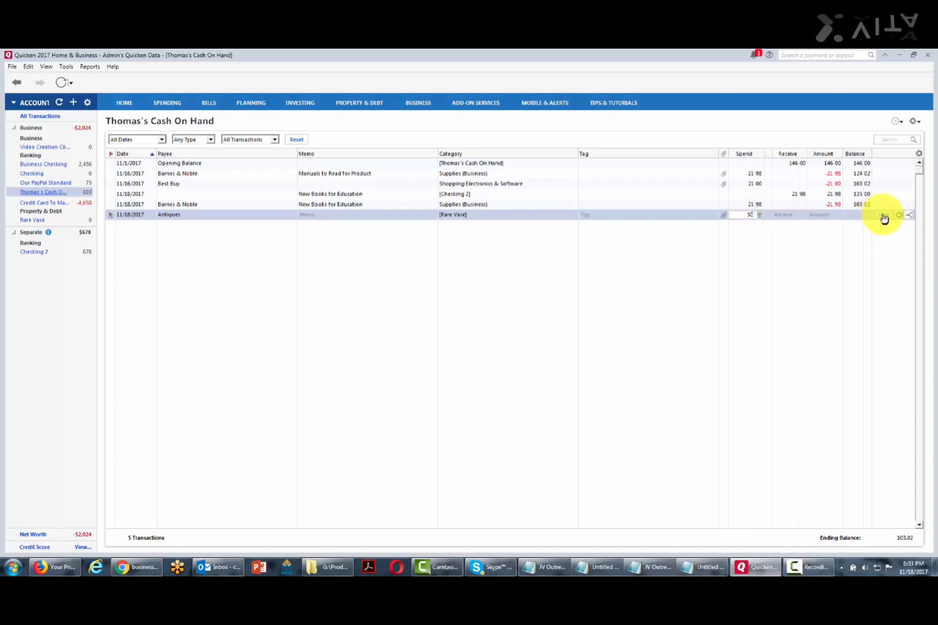
click(884, 215)
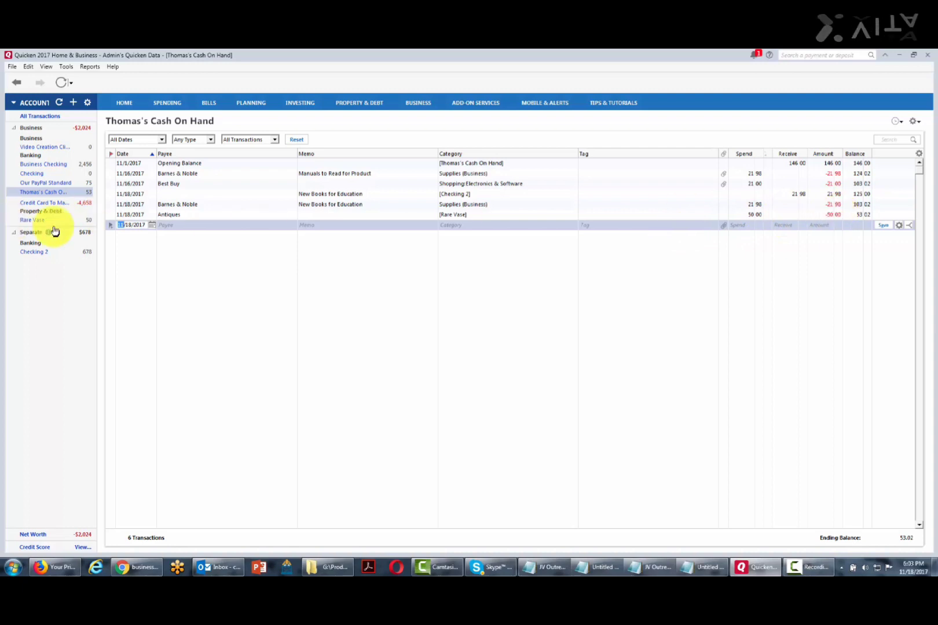
Record an 11/18/2017 receipt of 150.00 from Rare Base Buyer under the Sales (Business) category in the cash-on-hand account, and save it.
mouse_move(64, 231)
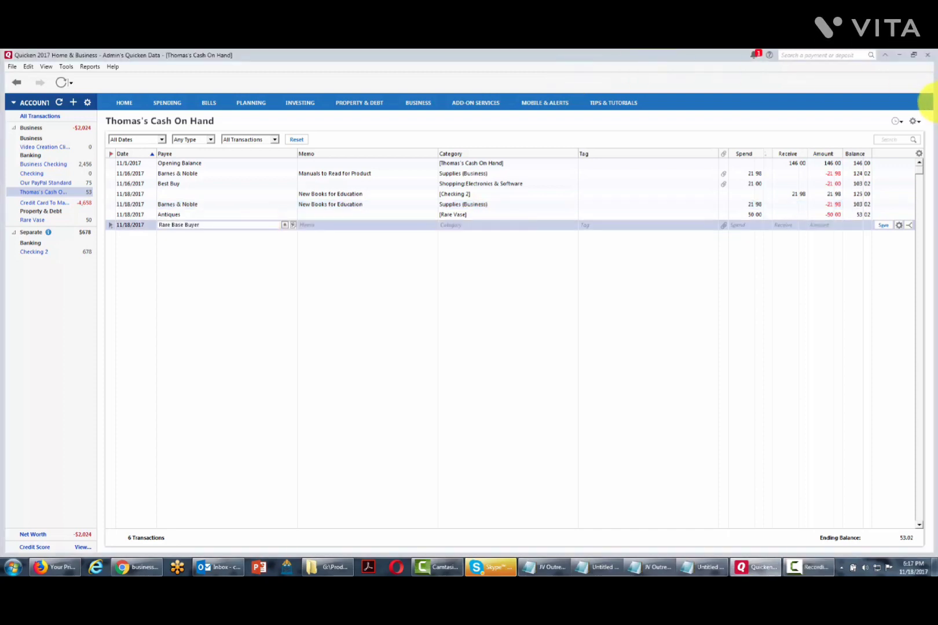
click(562, 225)
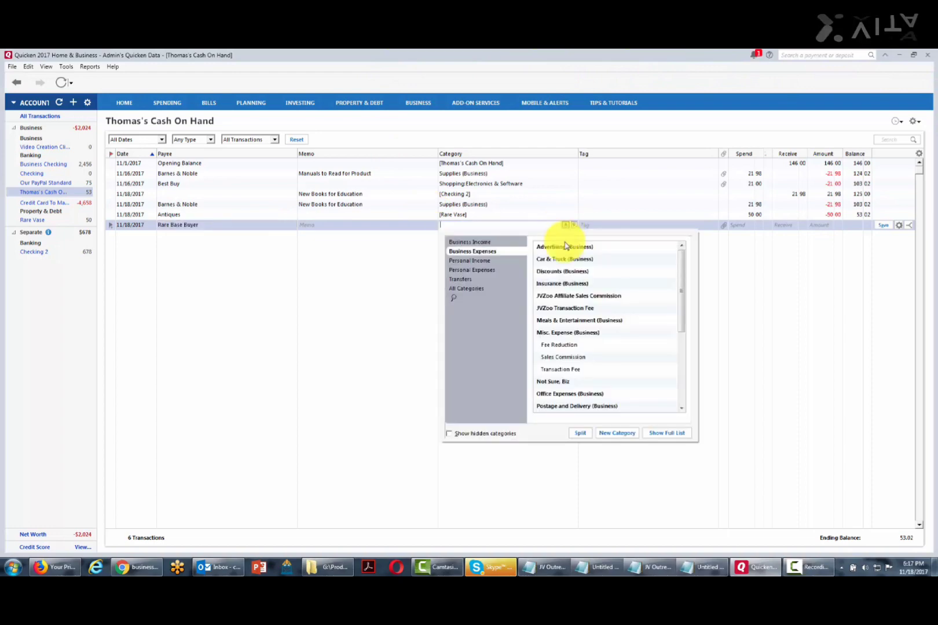
click(487, 242)
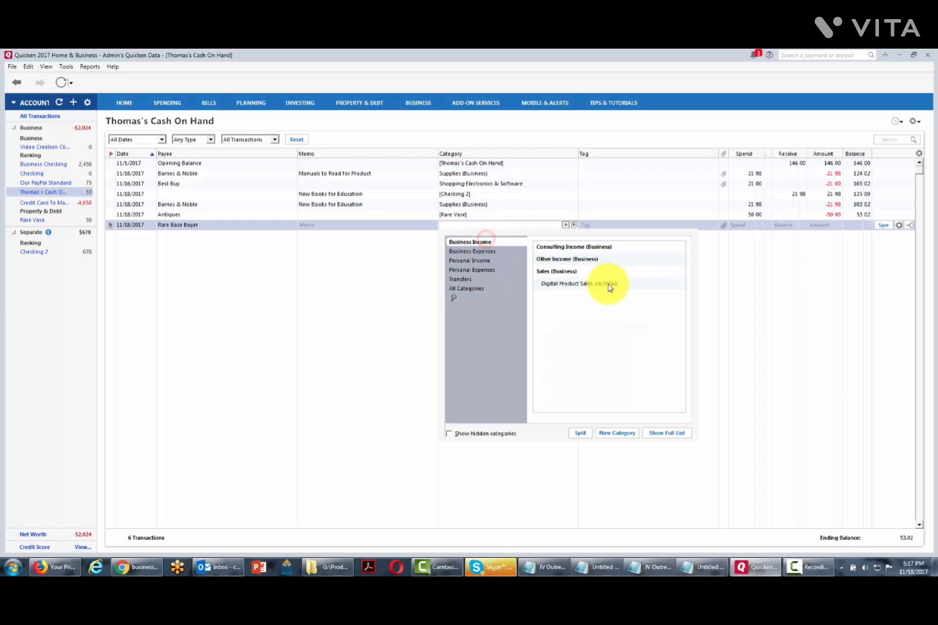
click(561, 272)
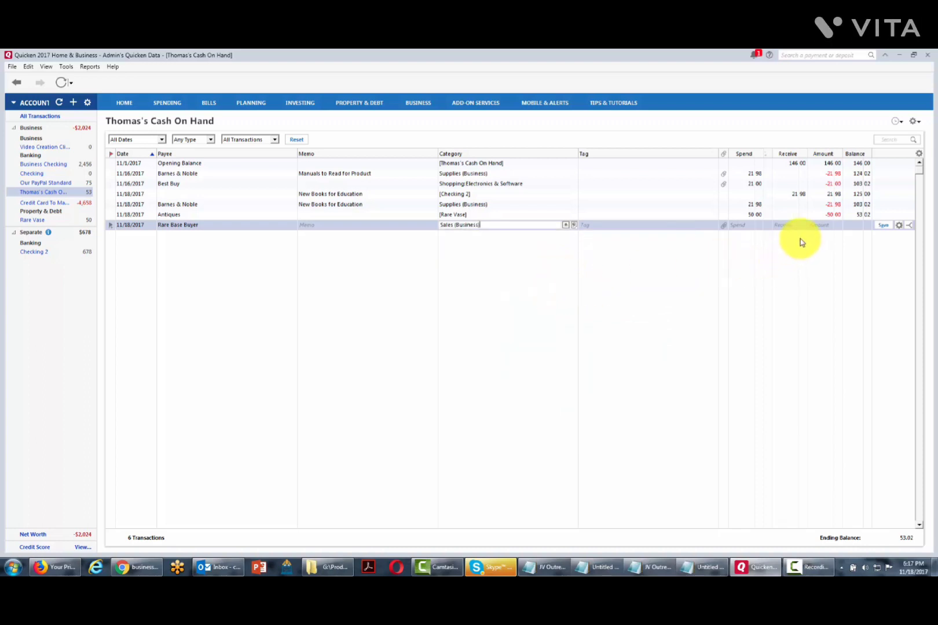
click(789, 226)
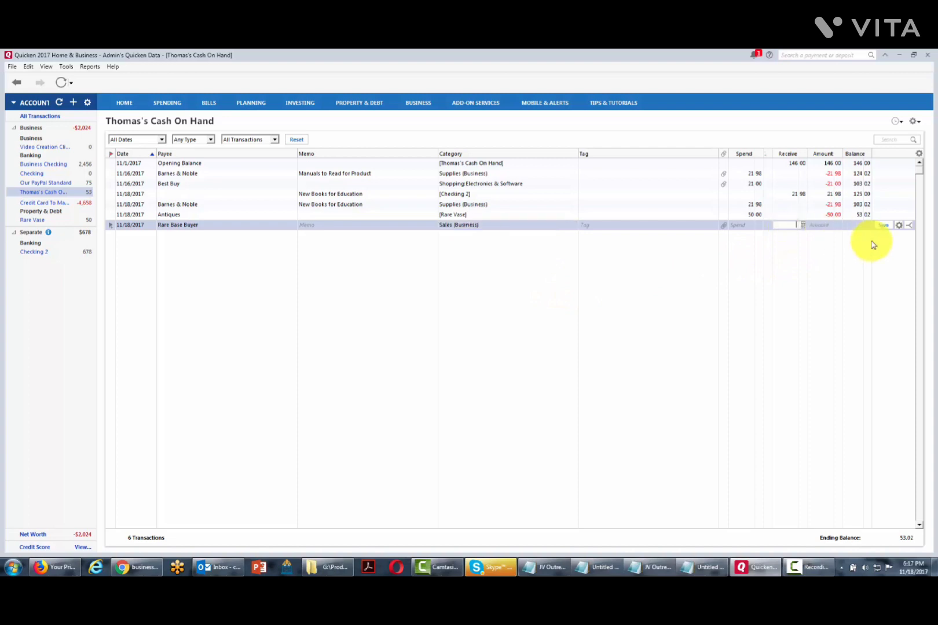
text(150.00)
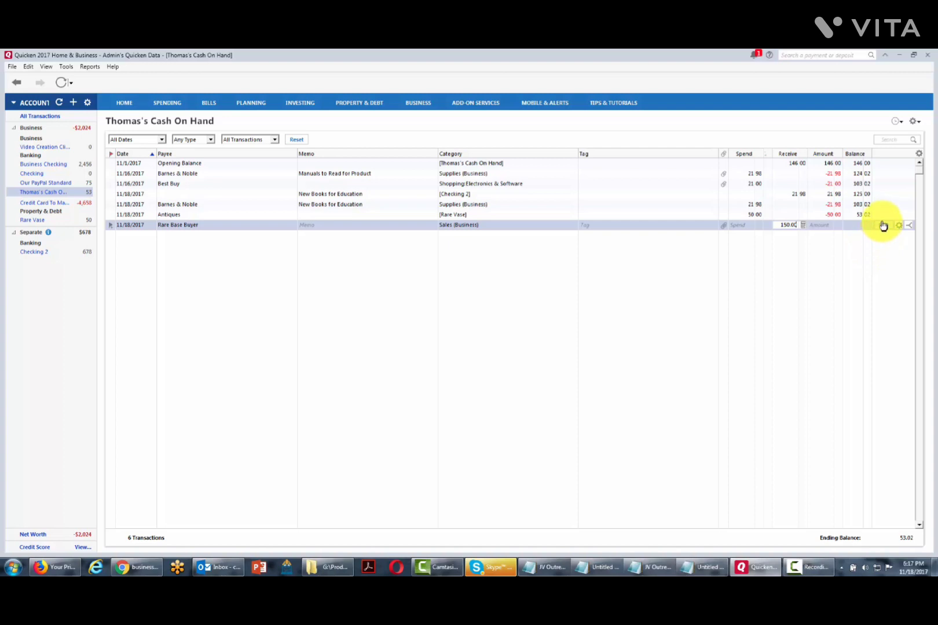
click(884, 225)
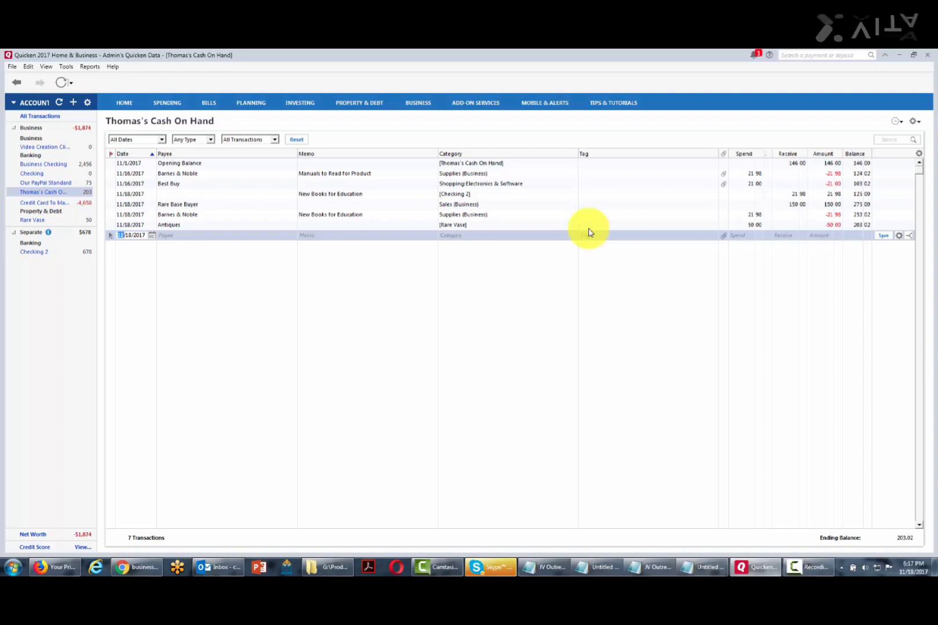
In the Rare Vase register, enter an 11/18/2017 decrease of 50 and save the transaction.
click(36, 217)
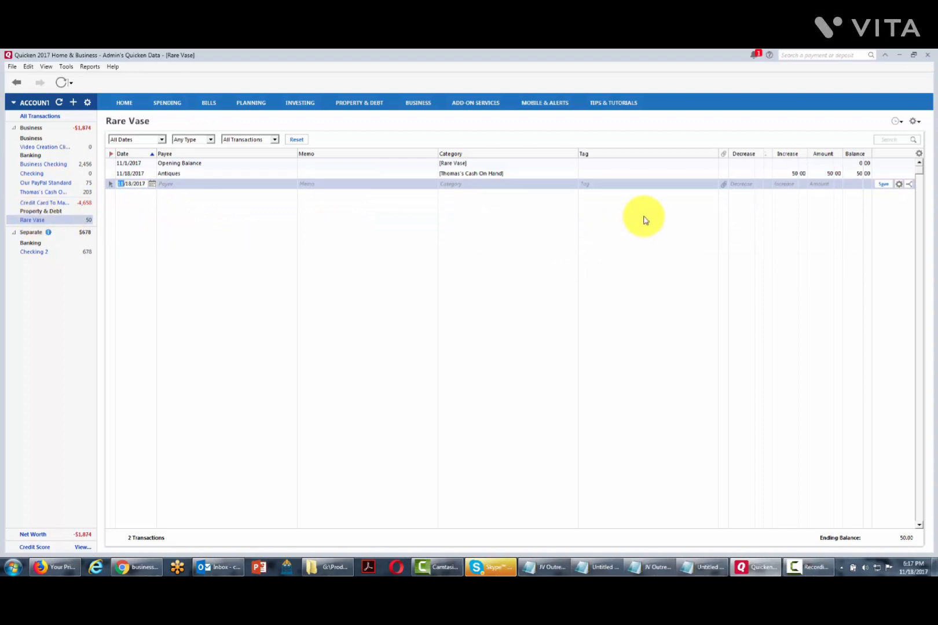
click(739, 183)
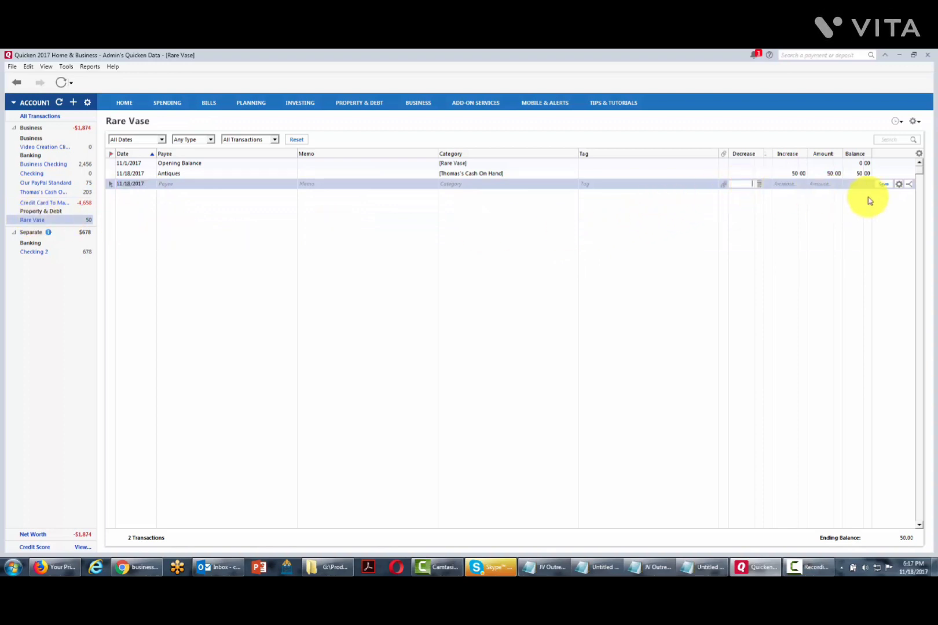
text(50)
key(Tab)
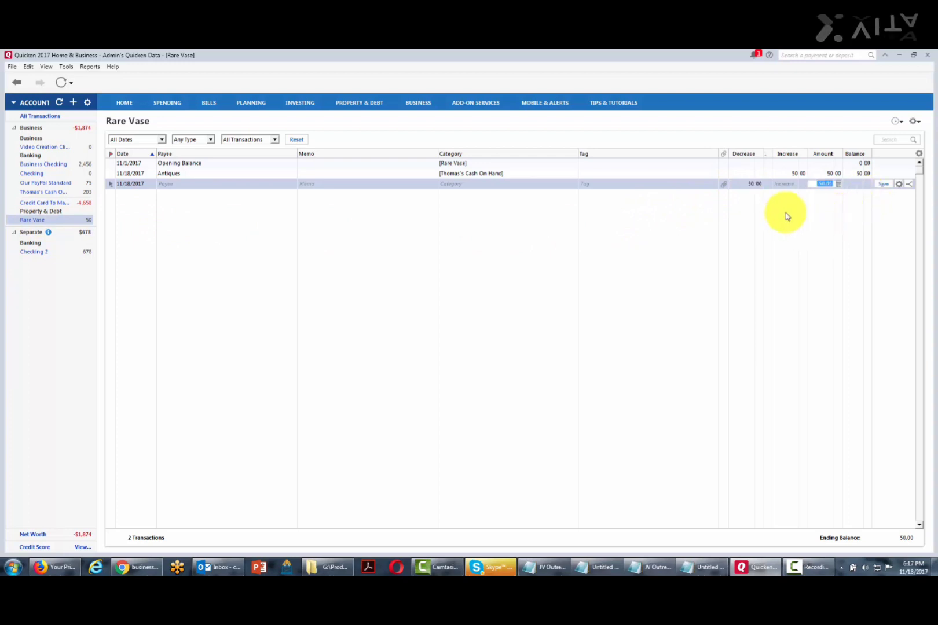
click(883, 185)
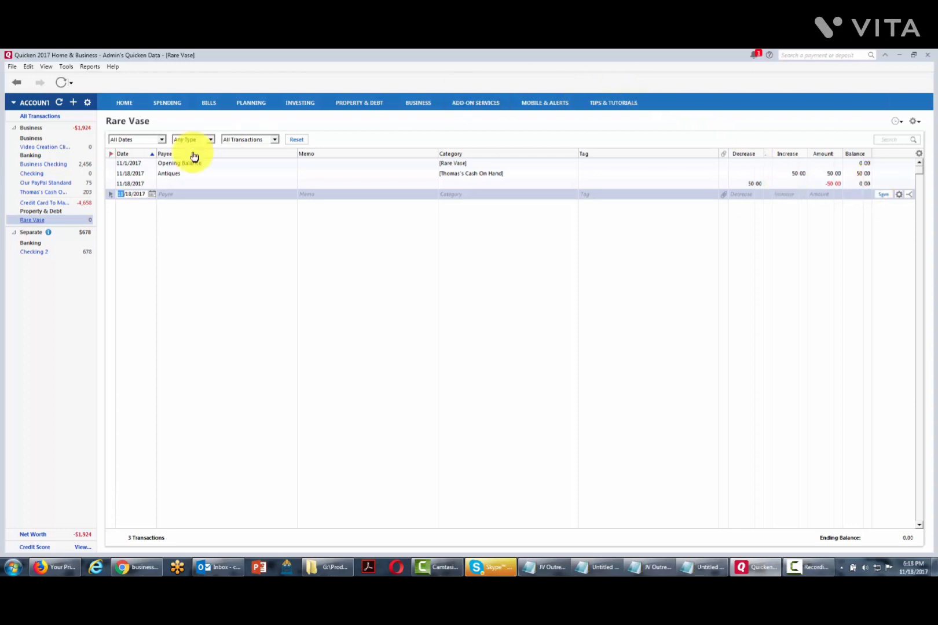
Permanently close the Rare Vase account through its display options, confirming with yes, and accept the account details.
right_click(37, 224)
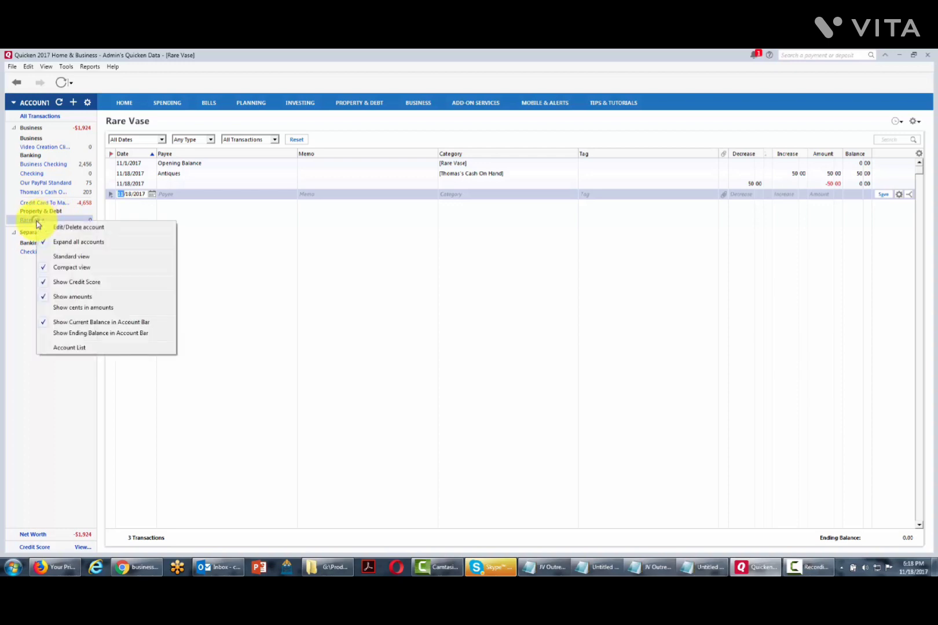
click(87, 227)
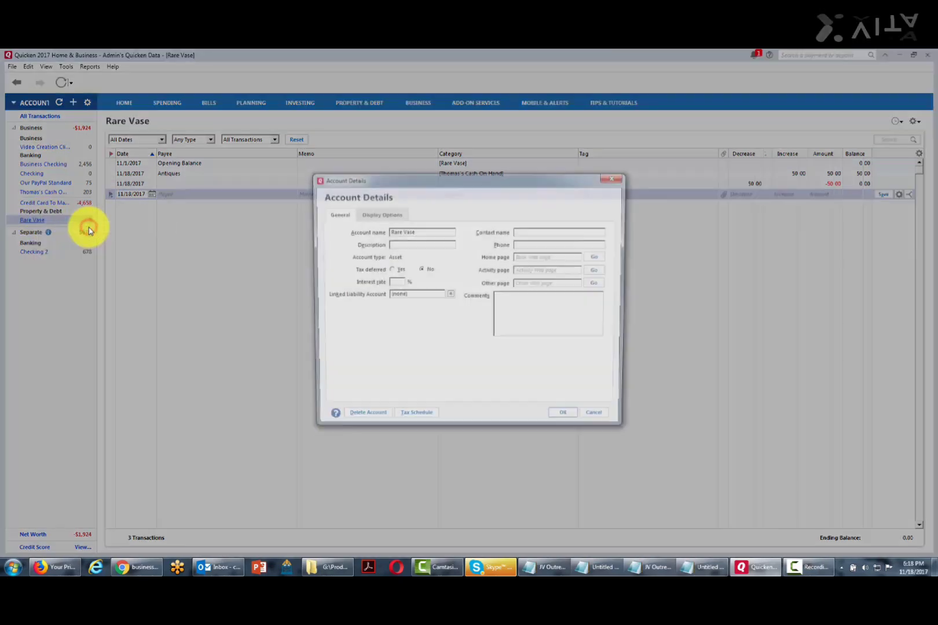
click(377, 215)
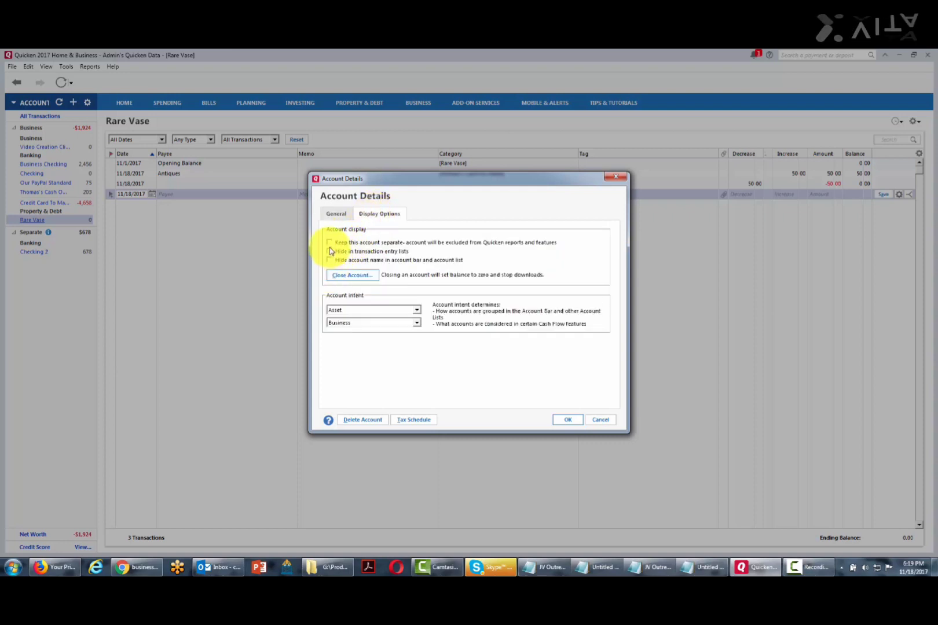
click(345, 277)
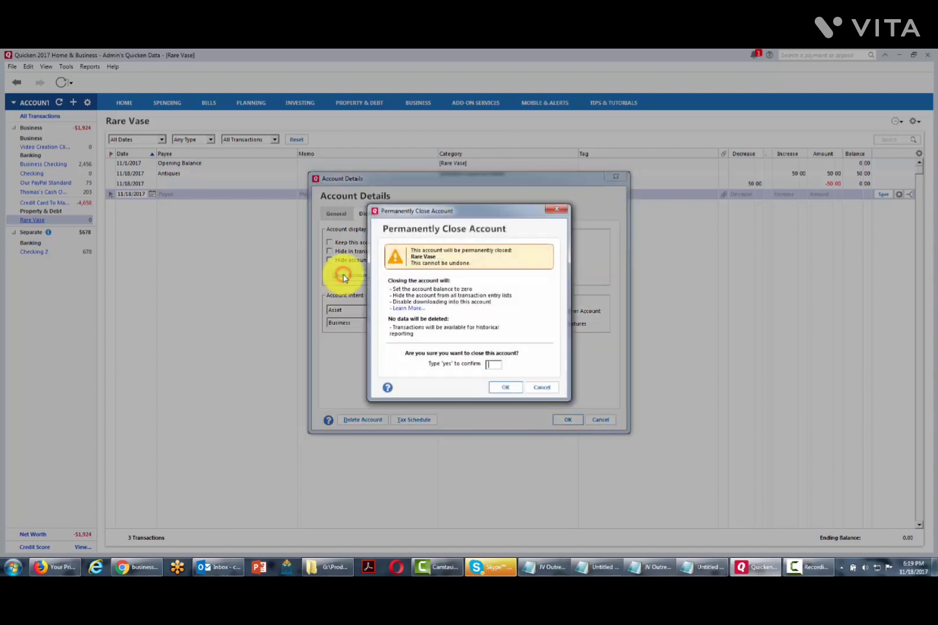
text(yes)
click(506, 387)
click(562, 421)
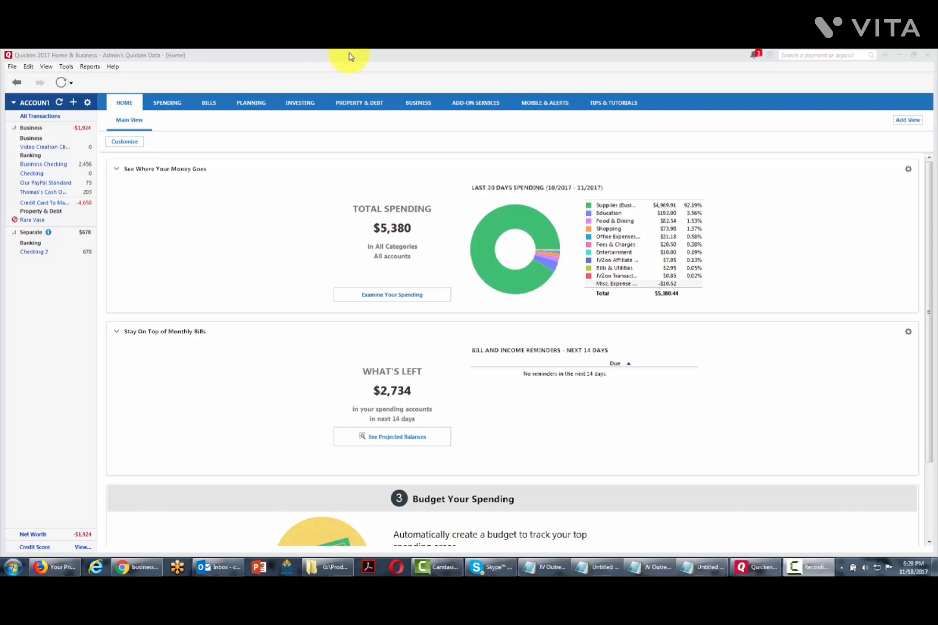
Start adding a brokerage account through advanced setup, choosing to enter its transactions manually.
click(349, 56)
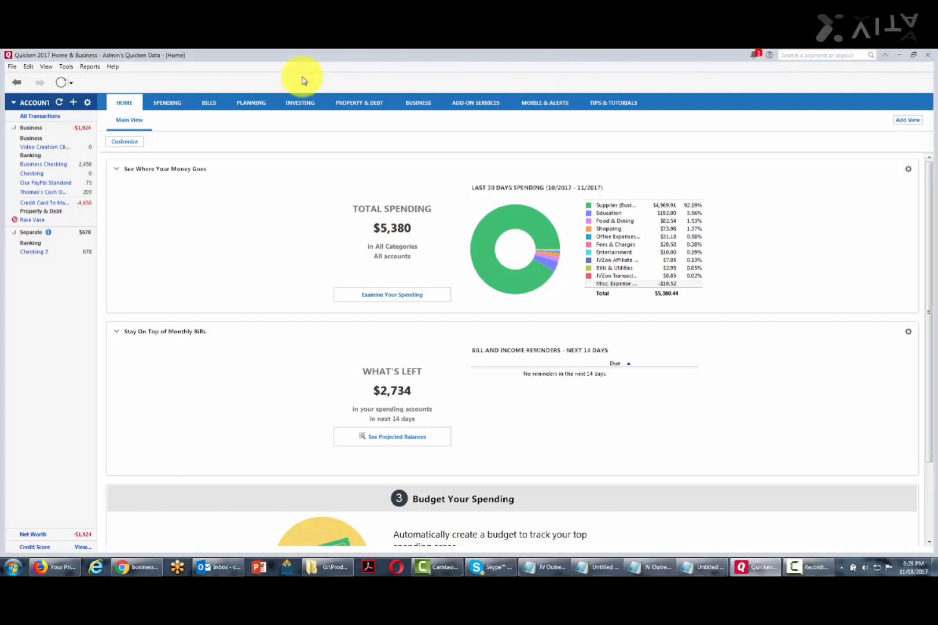
click(73, 102)
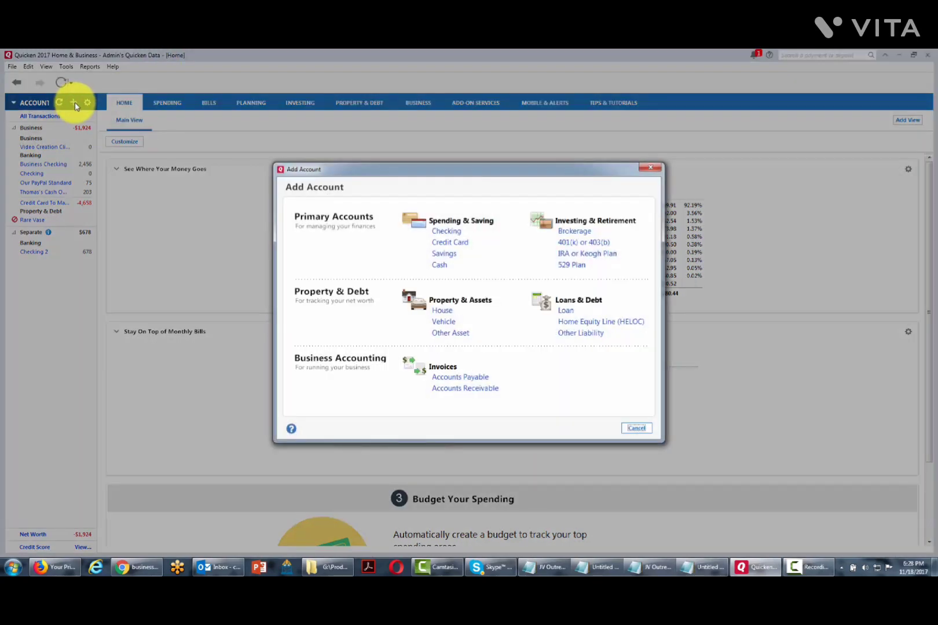
click(573, 233)
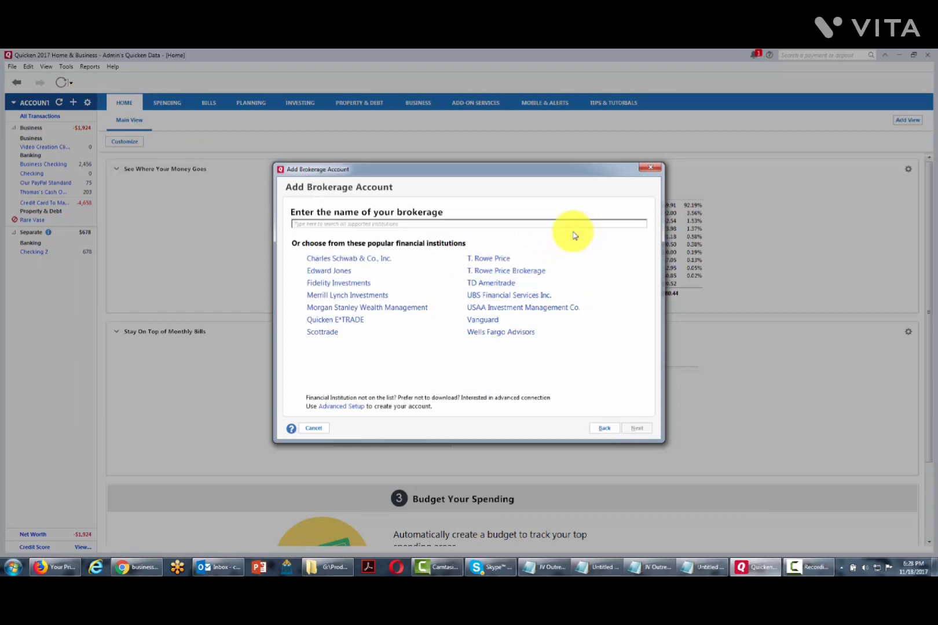
click(338, 408)
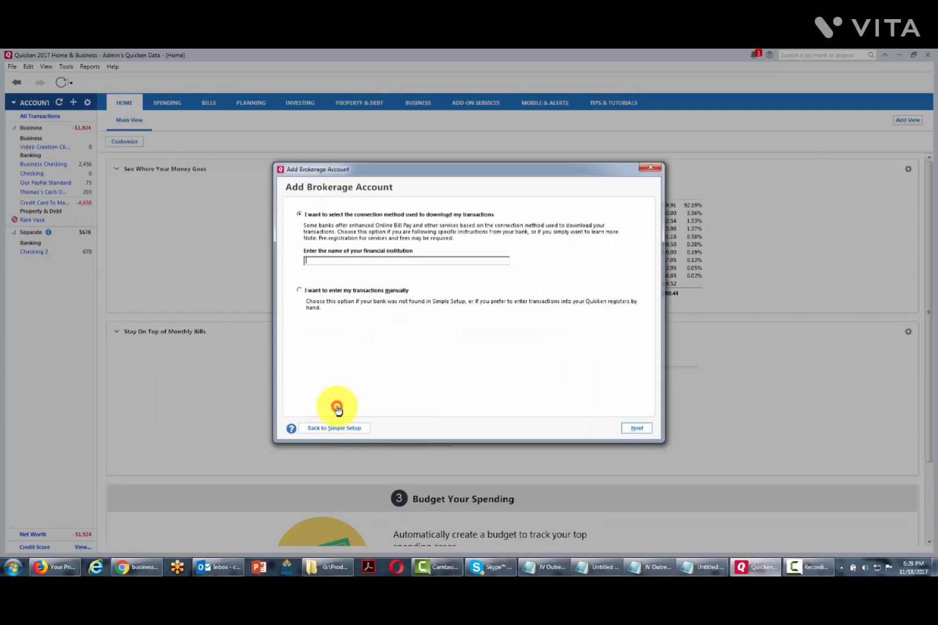
click(300, 291)
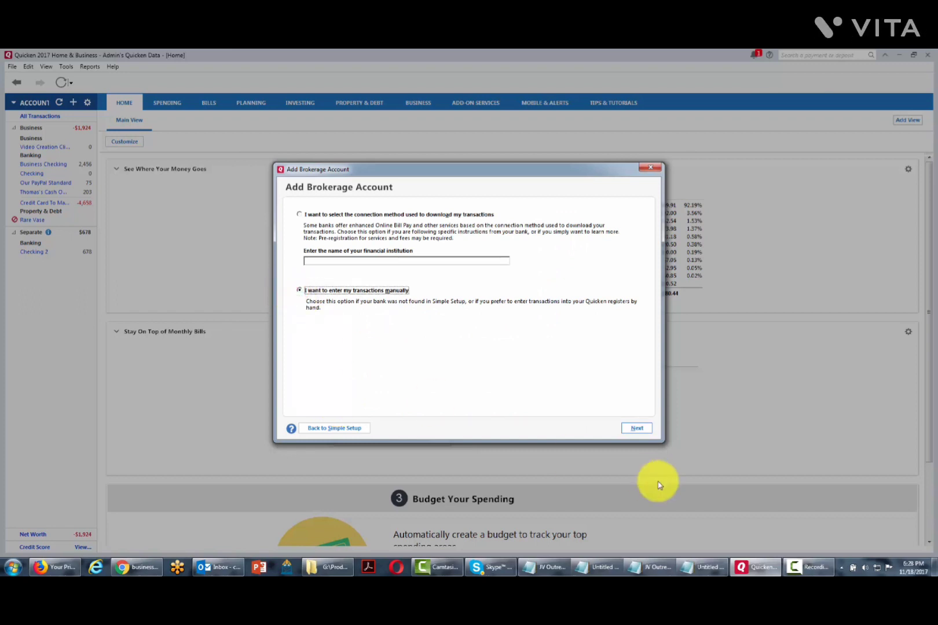
click(635, 429)
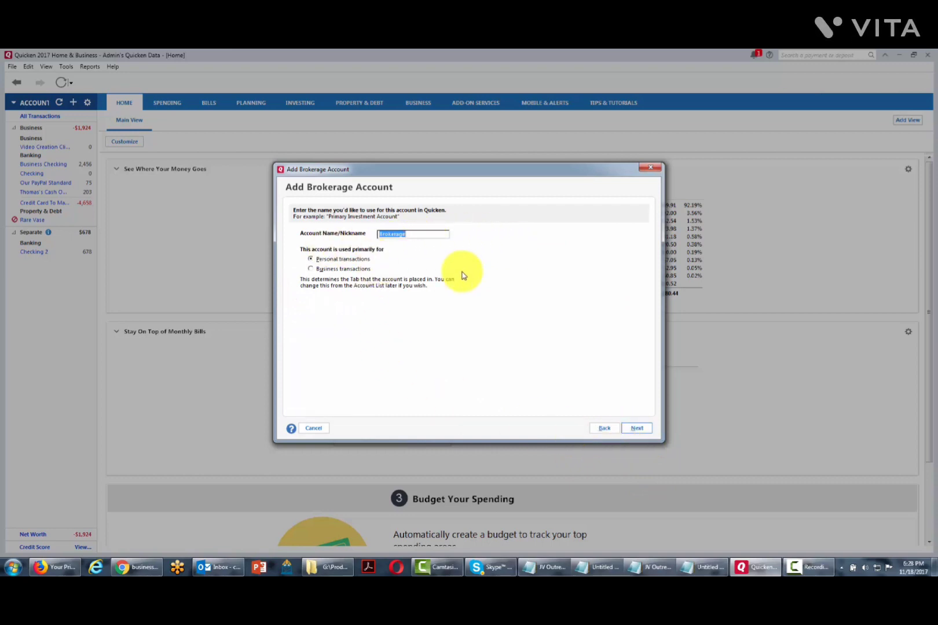
Name the brokerage account Bitcoin, assign it to business transactions, and accept the 11/1/2017 statement date with blank cash balances.
text(Bitcoin)
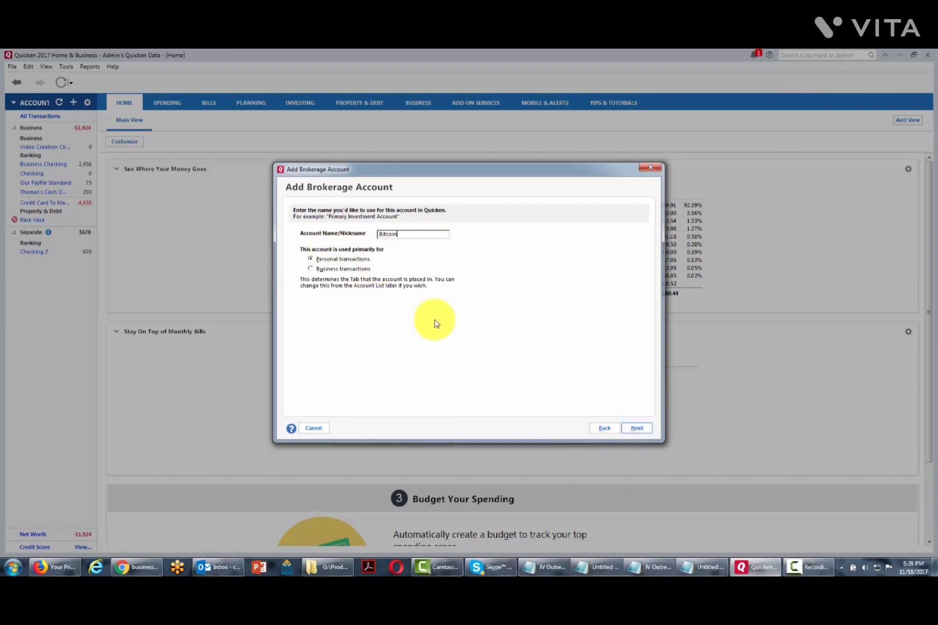
click(311, 269)
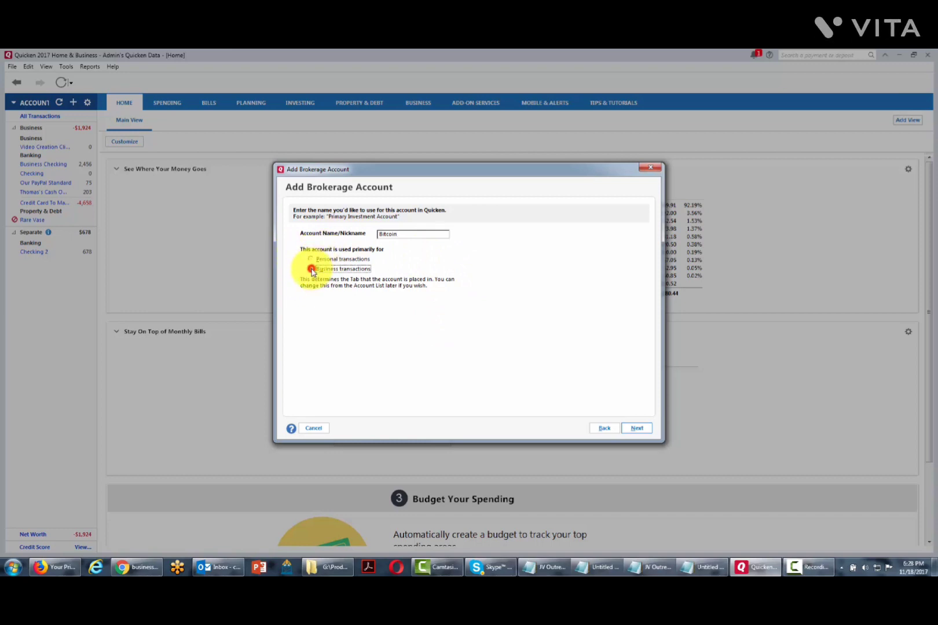
click(636, 430)
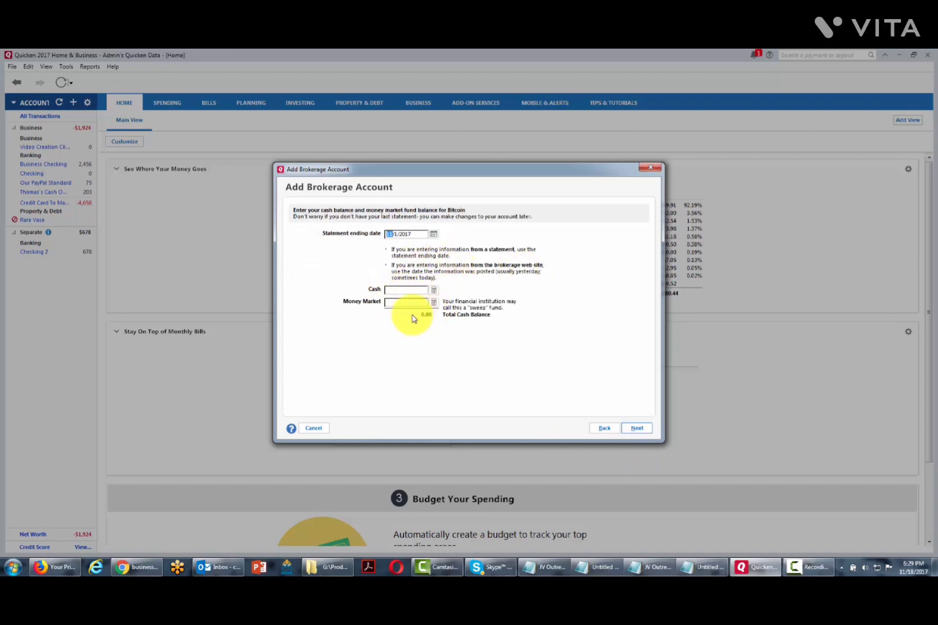
click(634, 429)
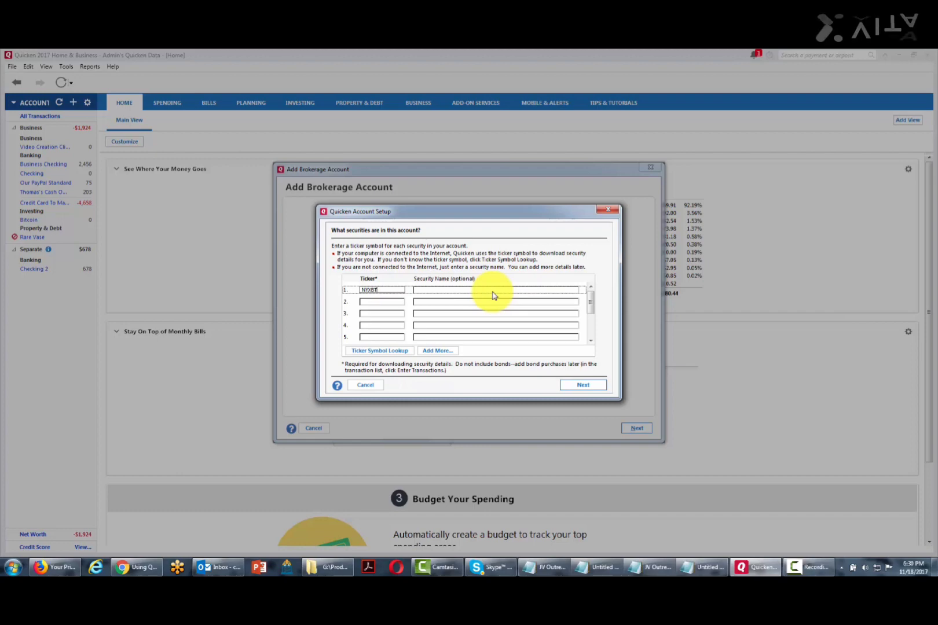
Set NYXBT as the Bitcoin account's security ticker, answer No to single mutual fund account, and finish the account setup.
click(493, 291)
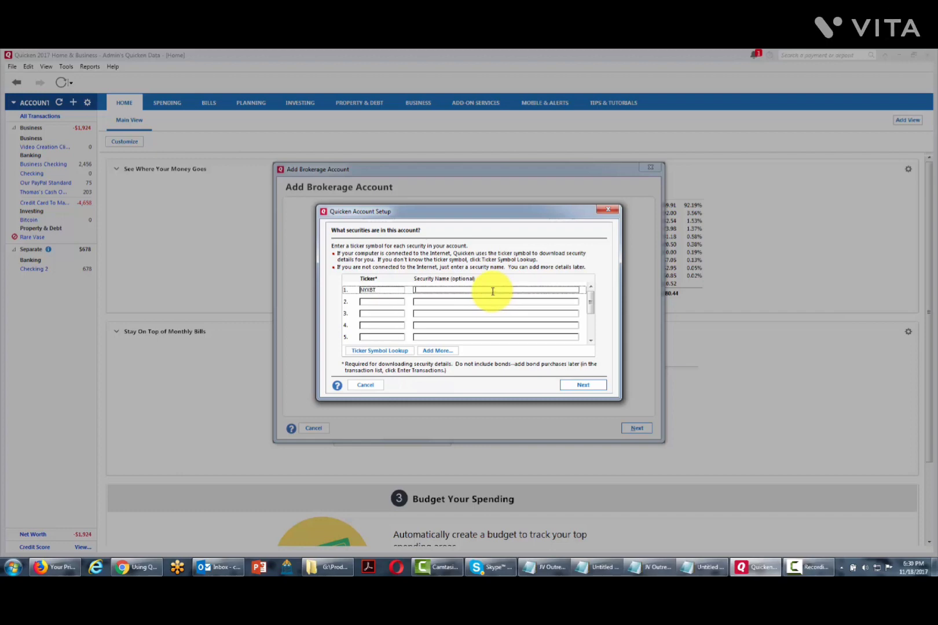
click(568, 389)
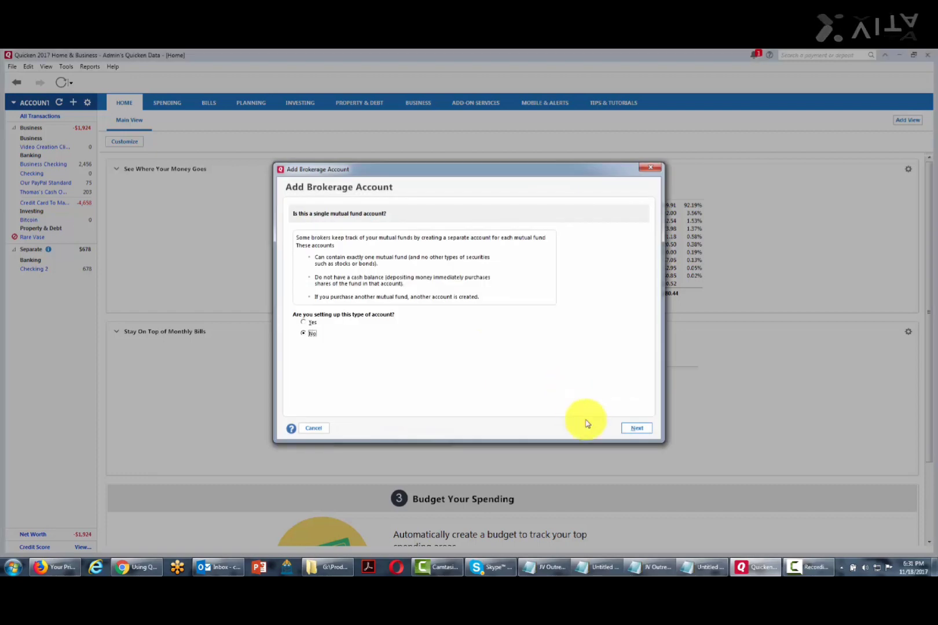
click(633, 431)
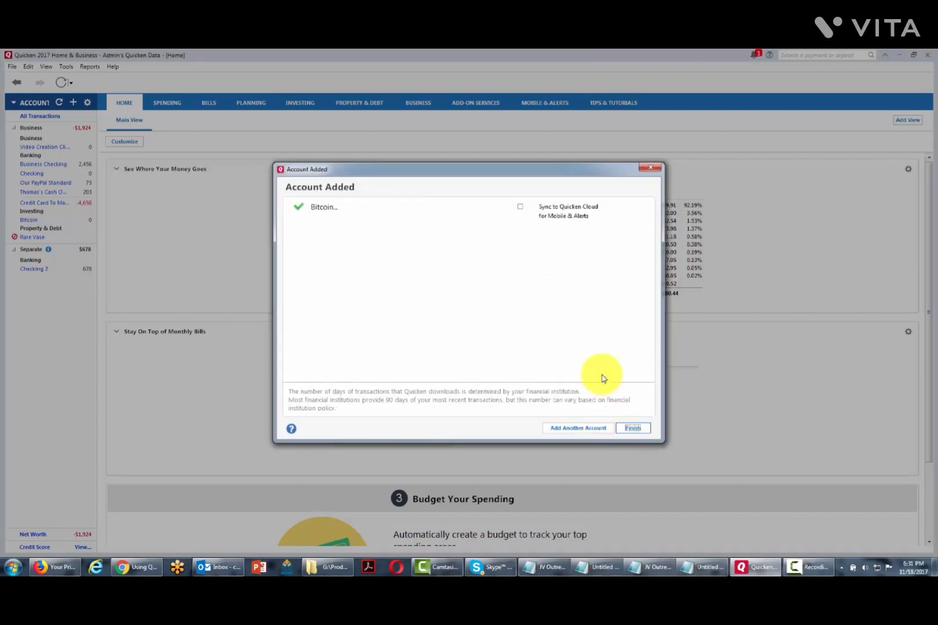
click(628, 428)
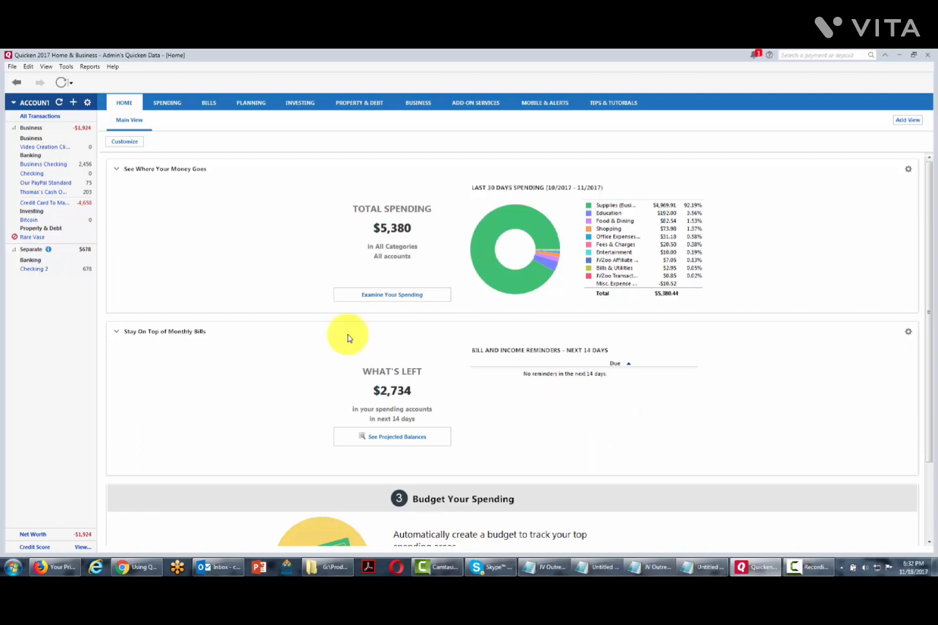
In the Bitcoin account, record an 8/1/2017 purchase of 0.1 shares of The NYSE Bitcoin Index, authorizing it with the transaction password.
click(35, 220)
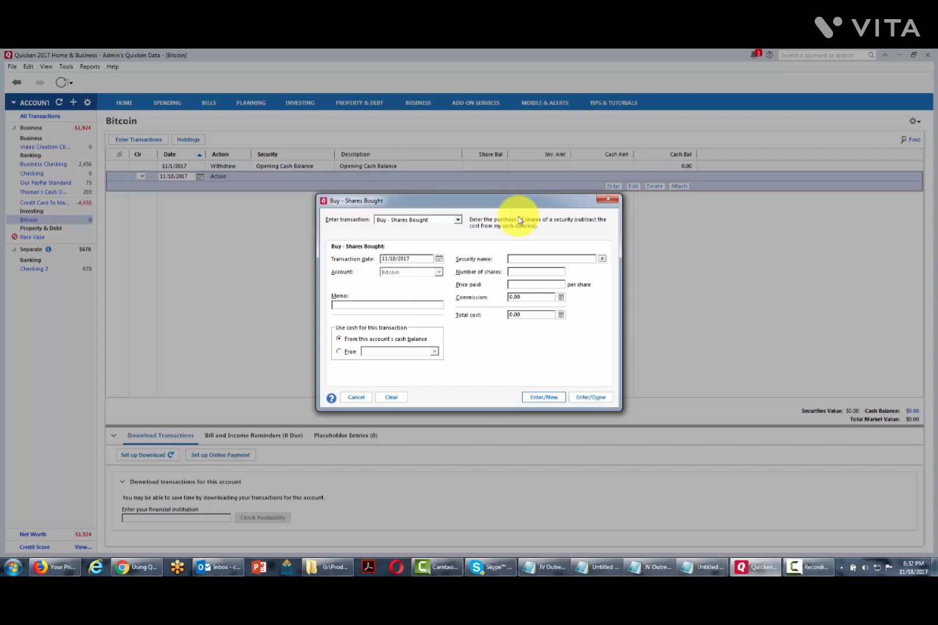
click(440, 261)
click(390, 273)
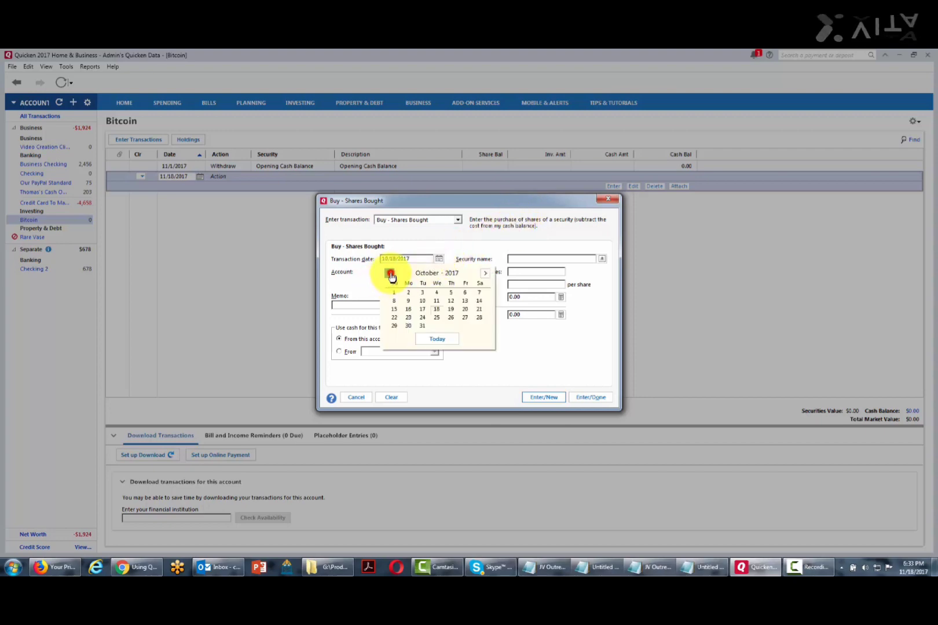
click(390, 273)
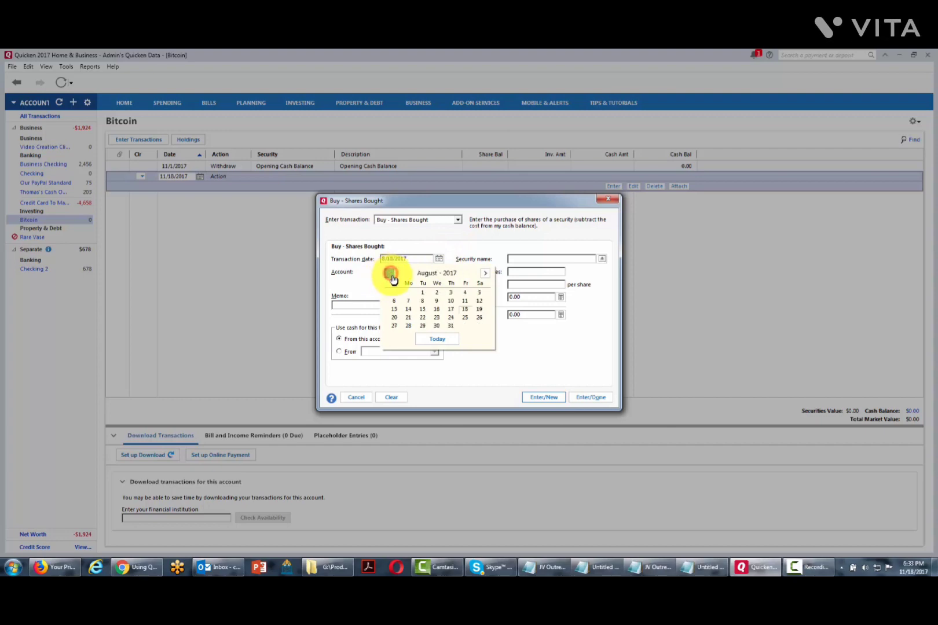
click(422, 293)
click(602, 260)
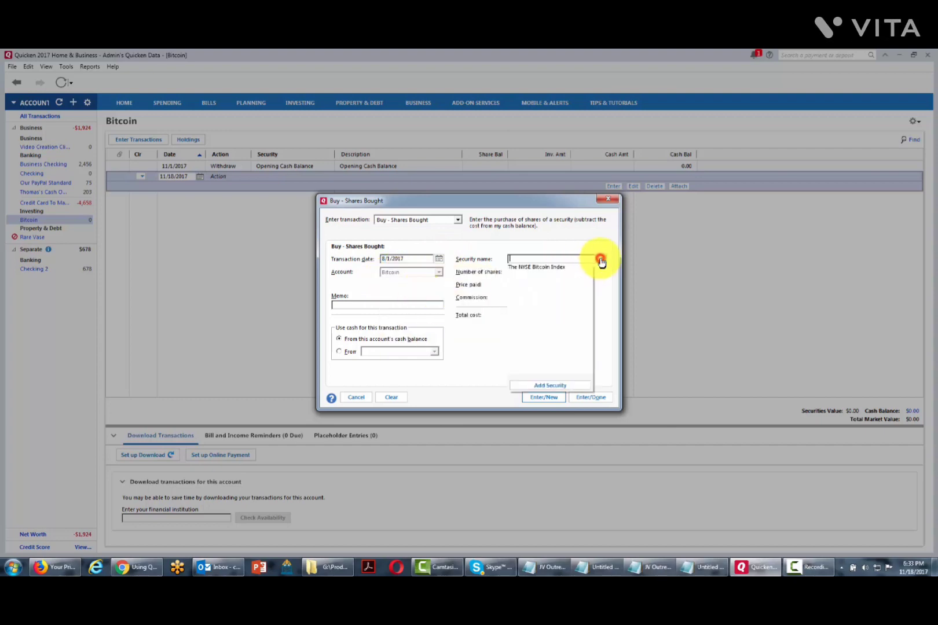
click(546, 268)
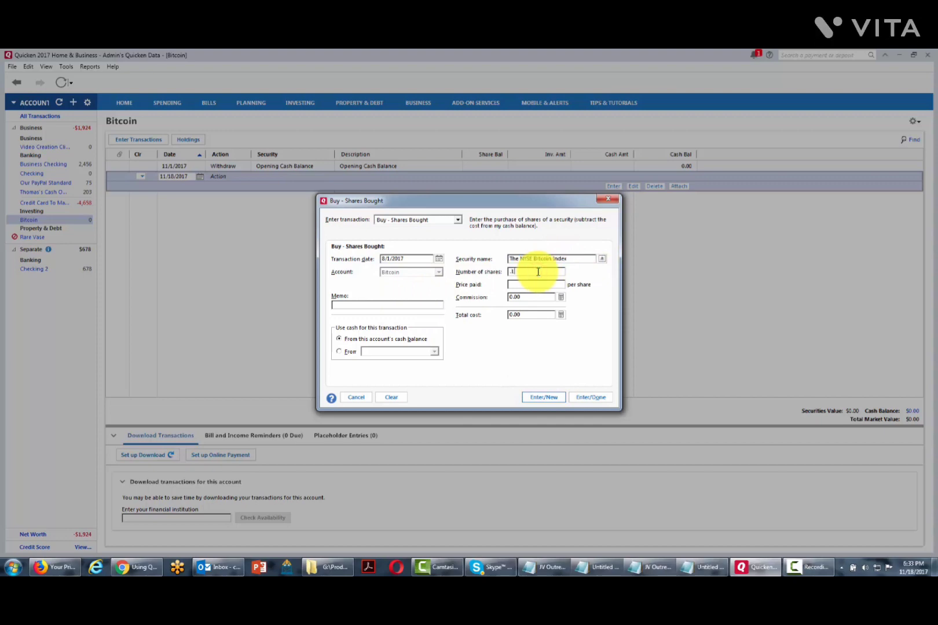
click(536, 285)
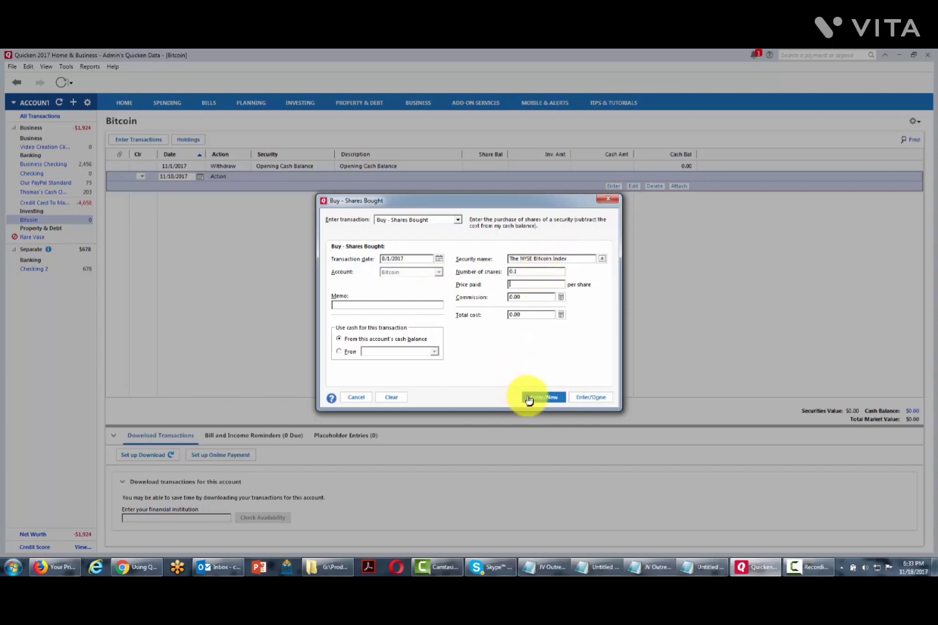
click(588, 399)
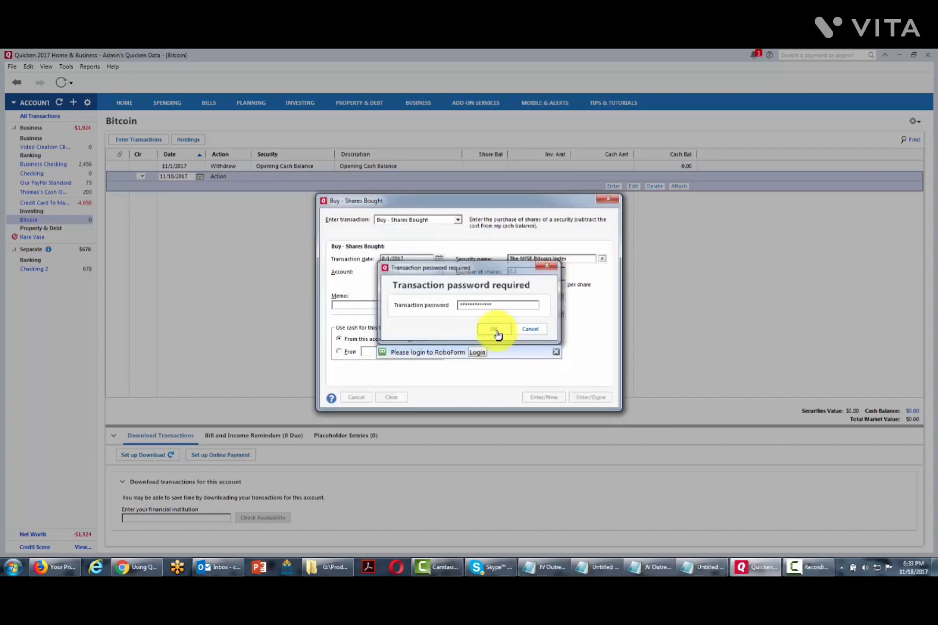
click(496, 330)
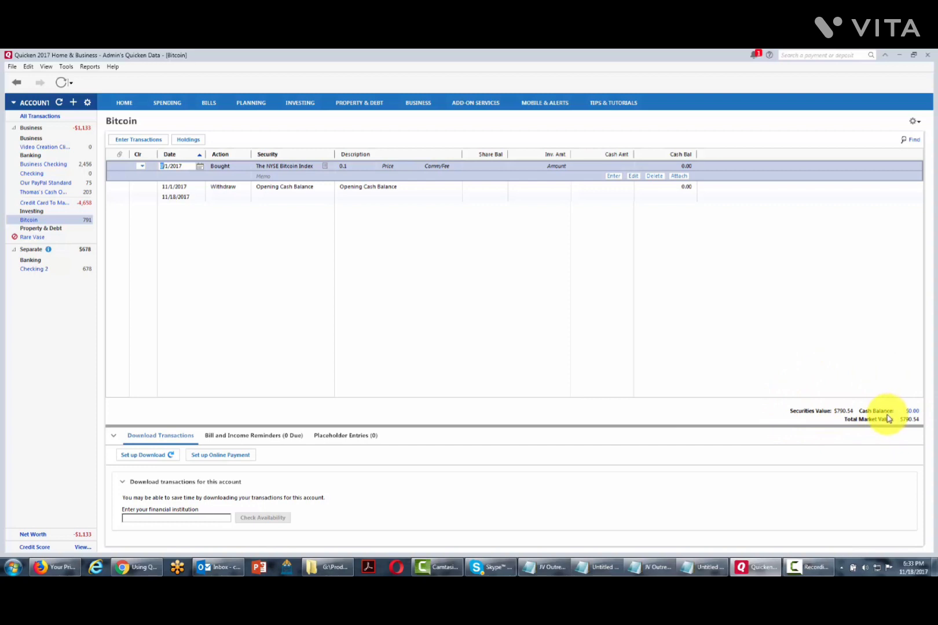
Record another Bitcoin account purchase dated 9/1/2017 for 0.1 shares of The NYSE Bitcoin Index, authorizing it with the transaction password.
click(155, 142)
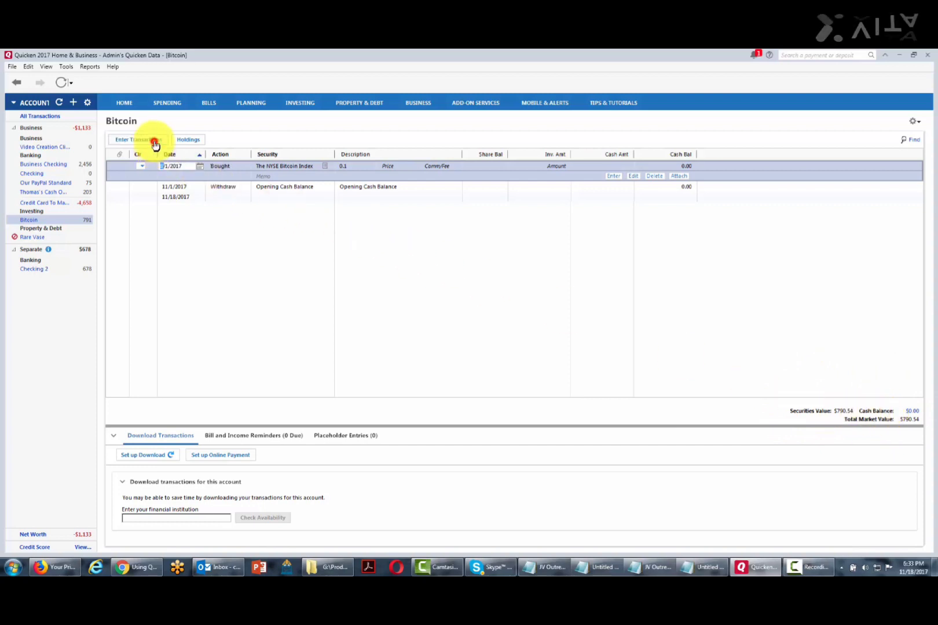
click(440, 259)
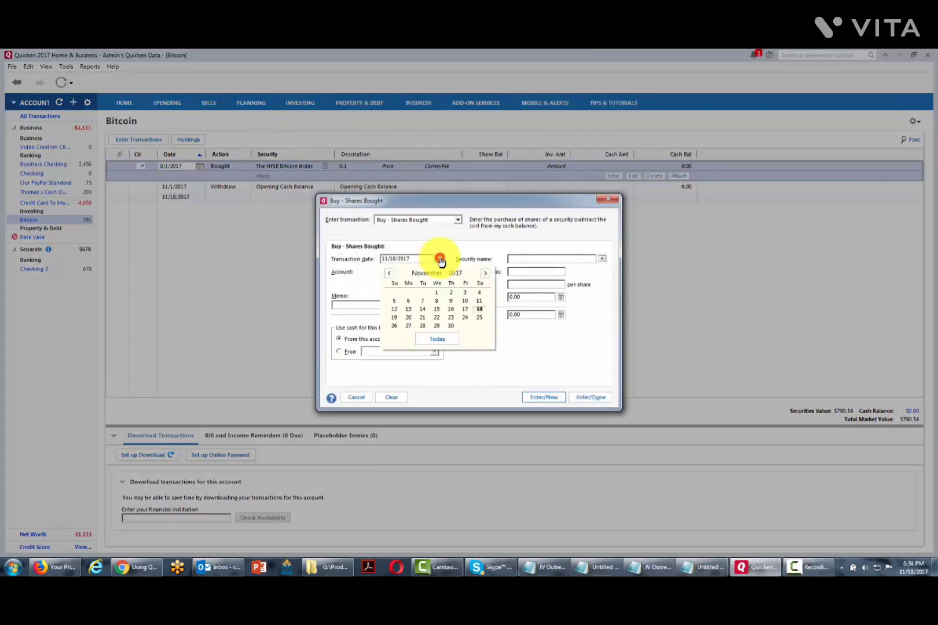
click(390, 274)
click(466, 293)
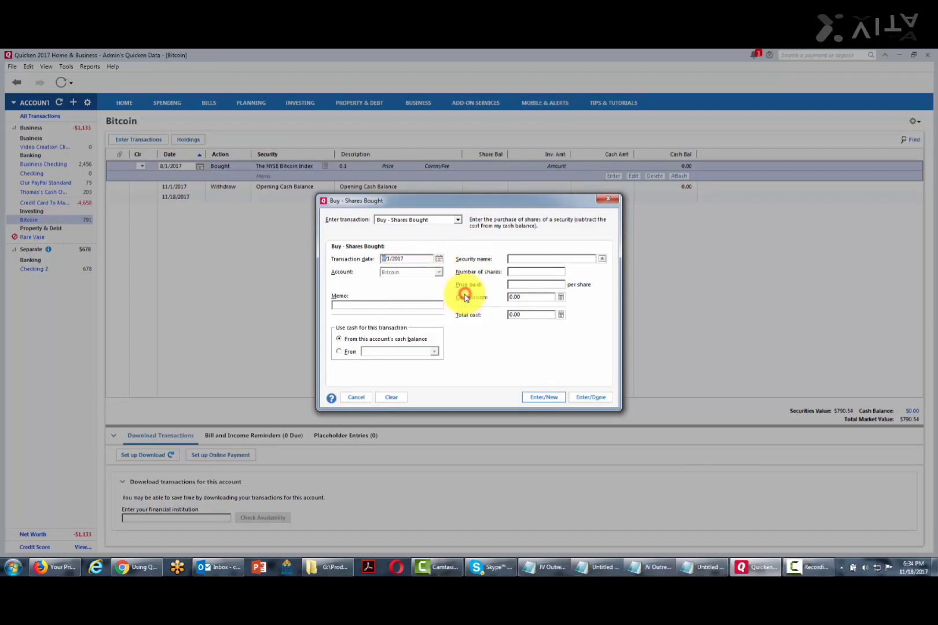
click(600, 260)
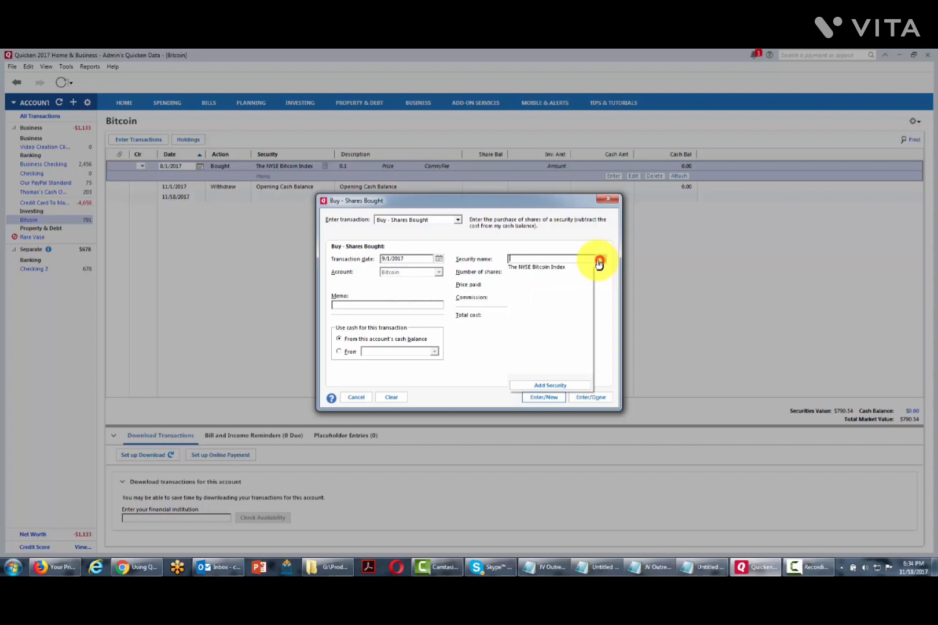
click(533, 267)
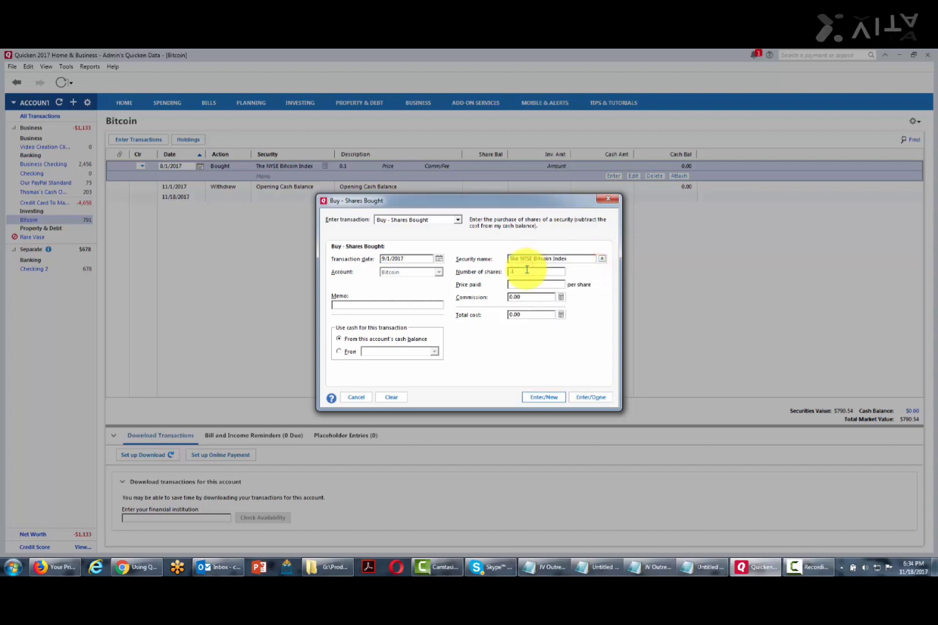
click(527, 270)
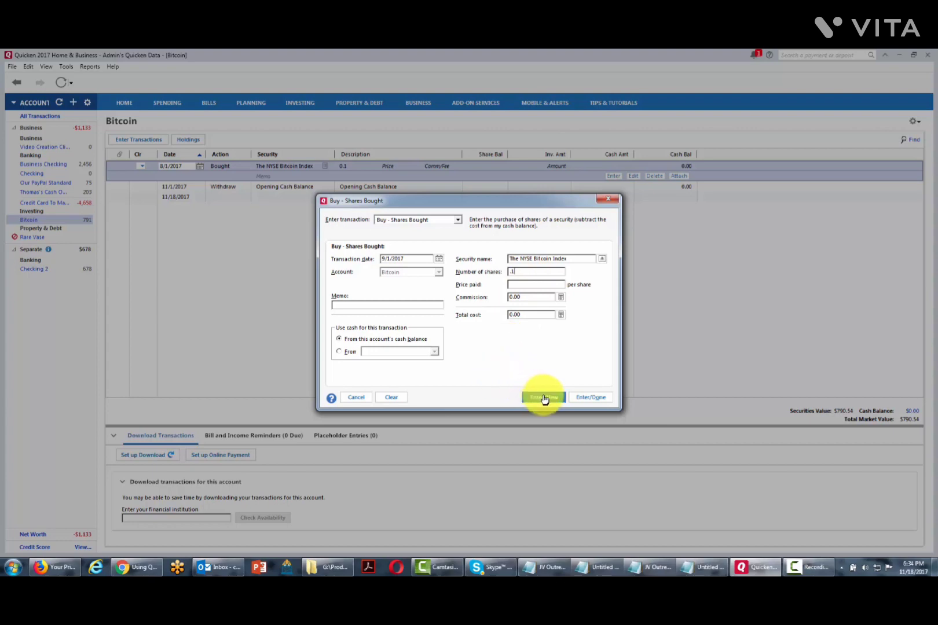
click(578, 398)
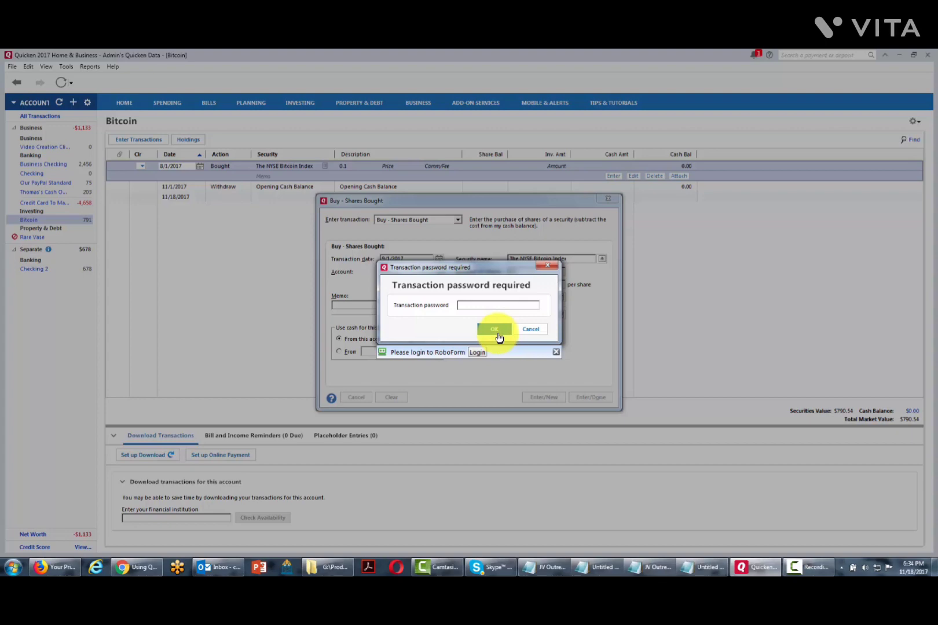
click(495, 330)
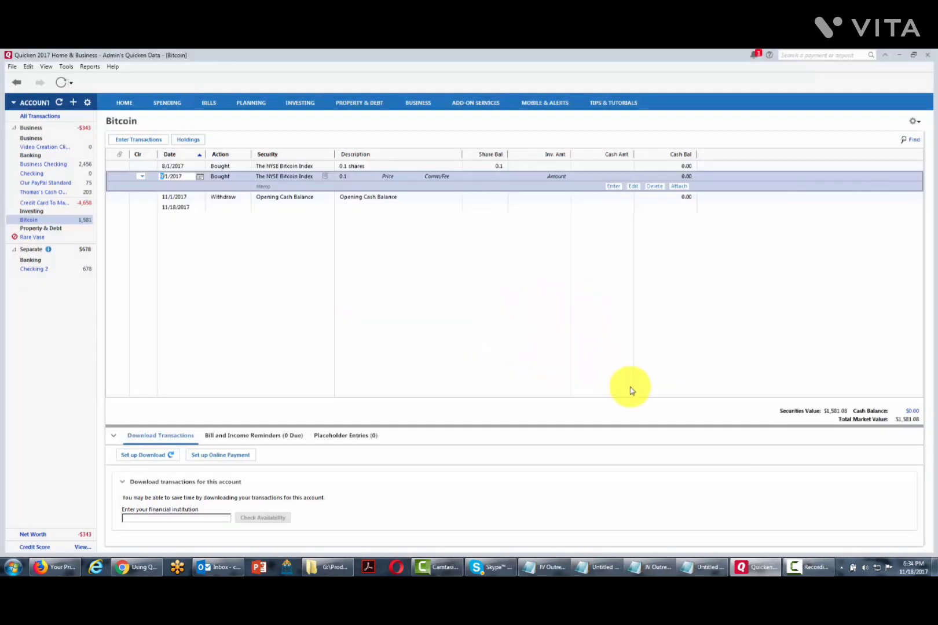